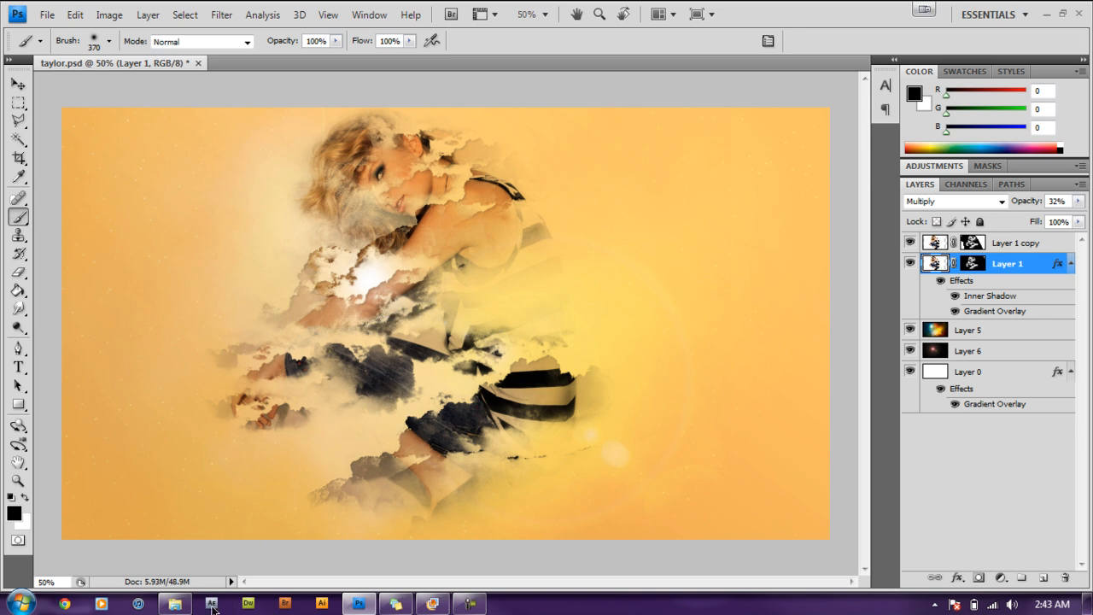
- Review the brush, nebula, portrait and finished PSD files in the Taylor Swift resources folder
click(178, 605)
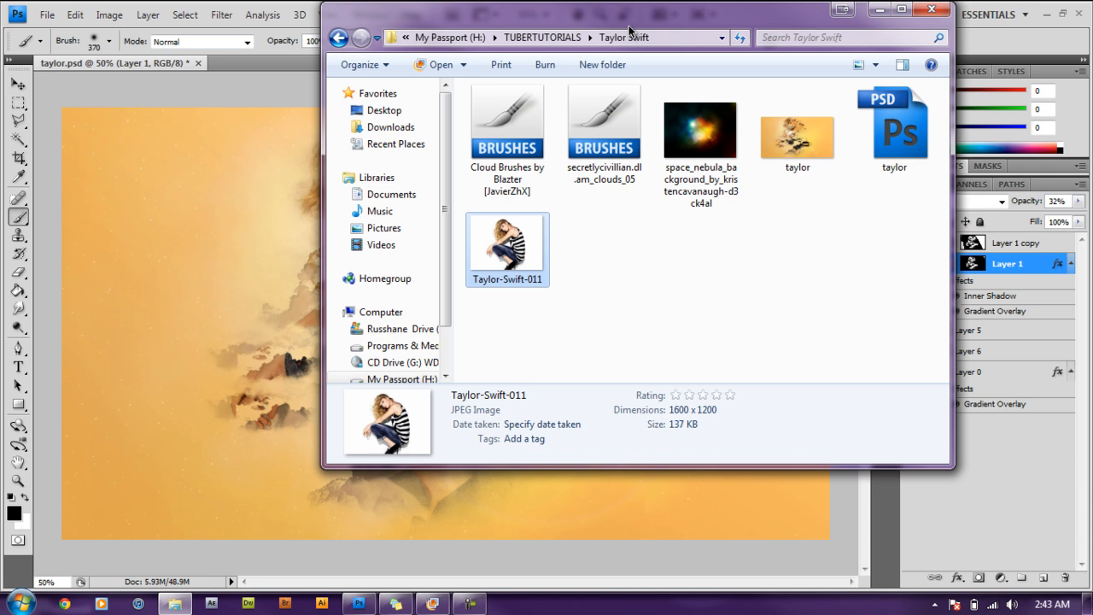
click(509, 162)
click(709, 158)
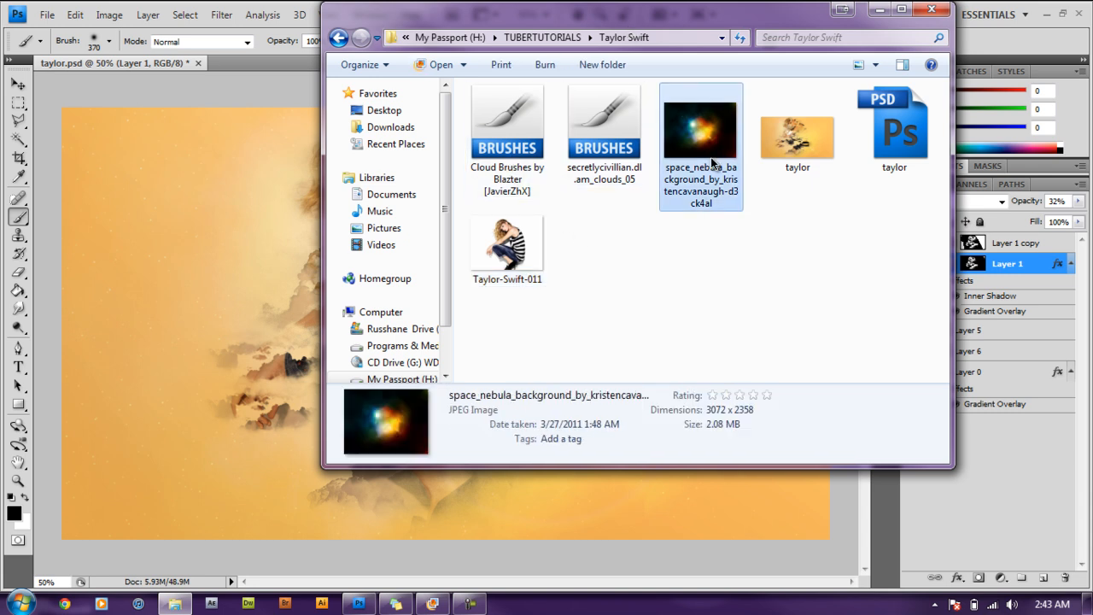
click(778, 148)
click(901, 143)
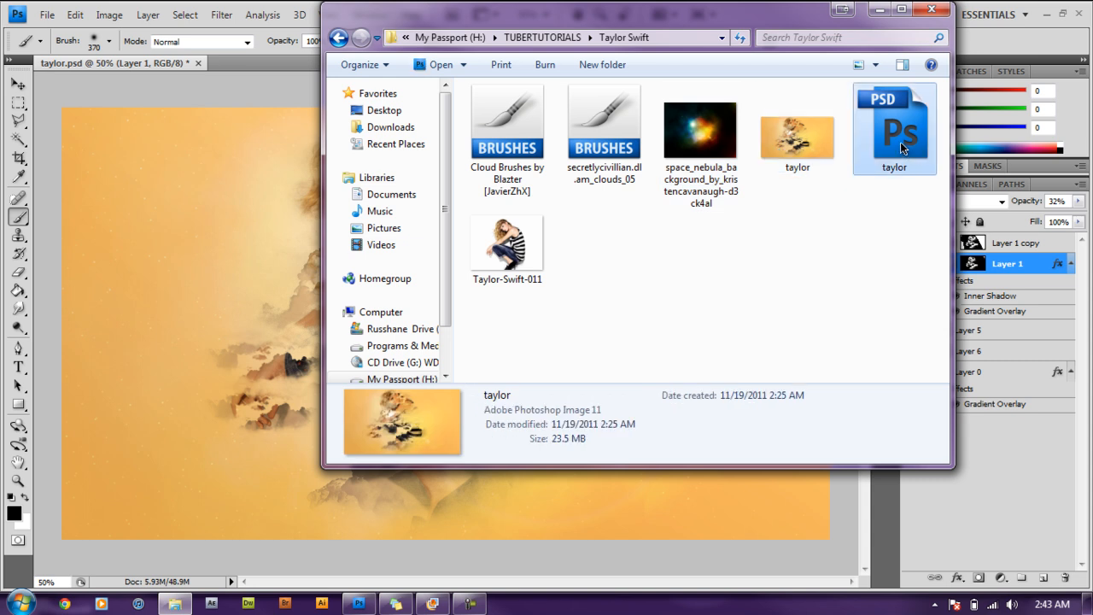
click(880, 11)
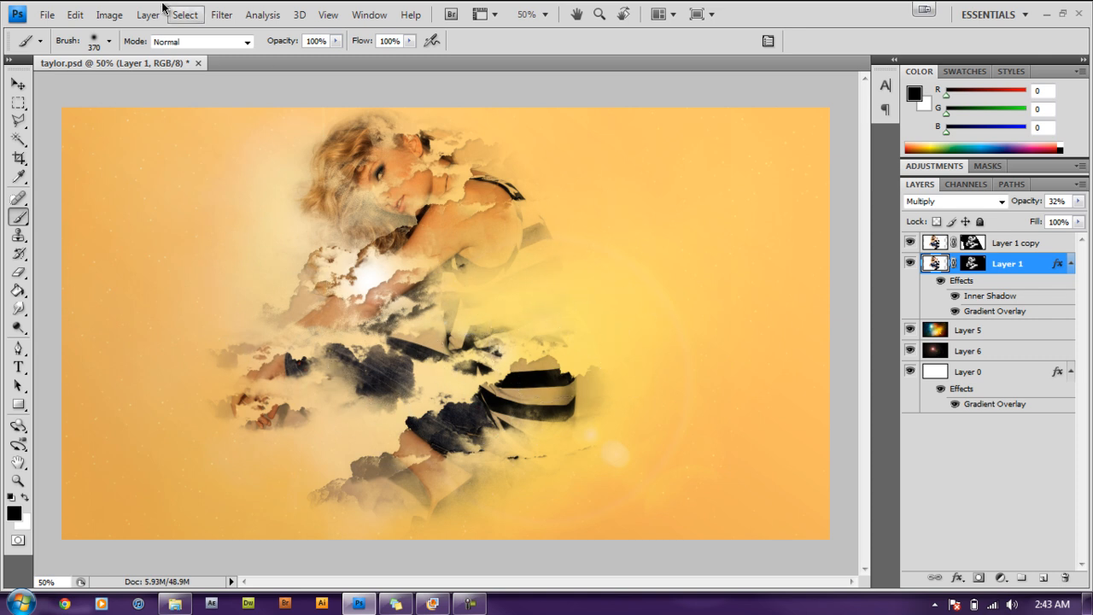
- Create a white 1920 x 1080 pixel RGB document at 300 pixels/inch and convert its background into a regular layer
click(47, 14)
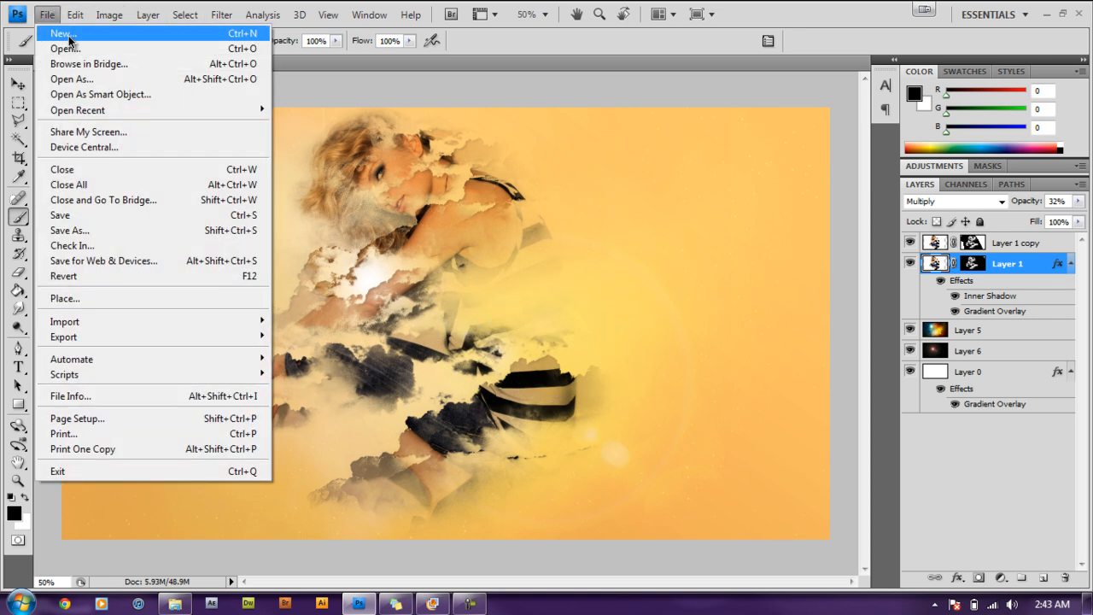
click(68, 41)
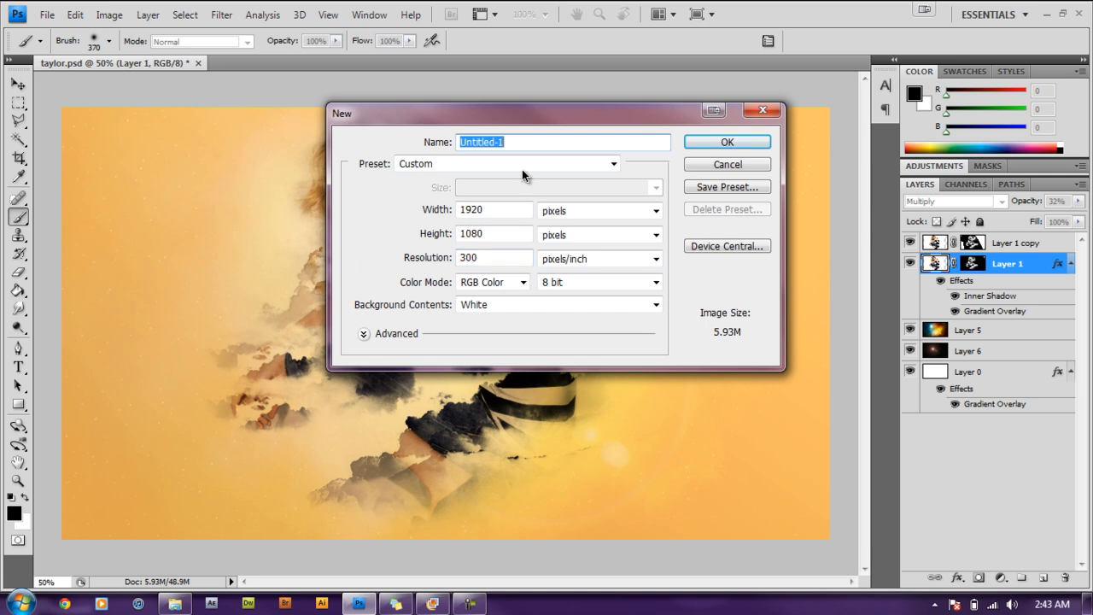
click(727, 143)
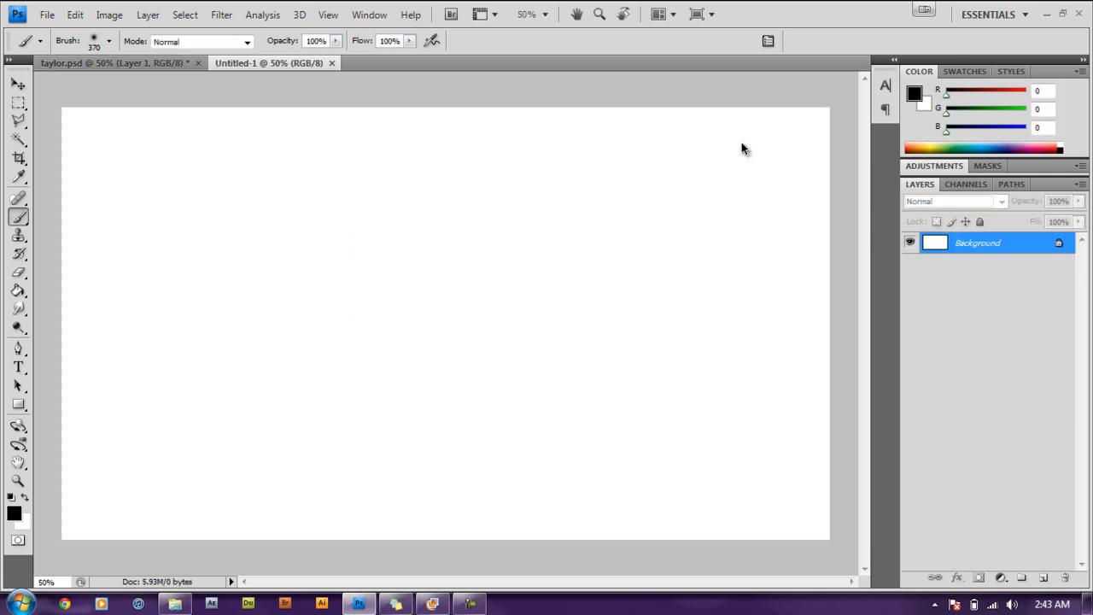
double_click(978, 245)
click(678, 184)
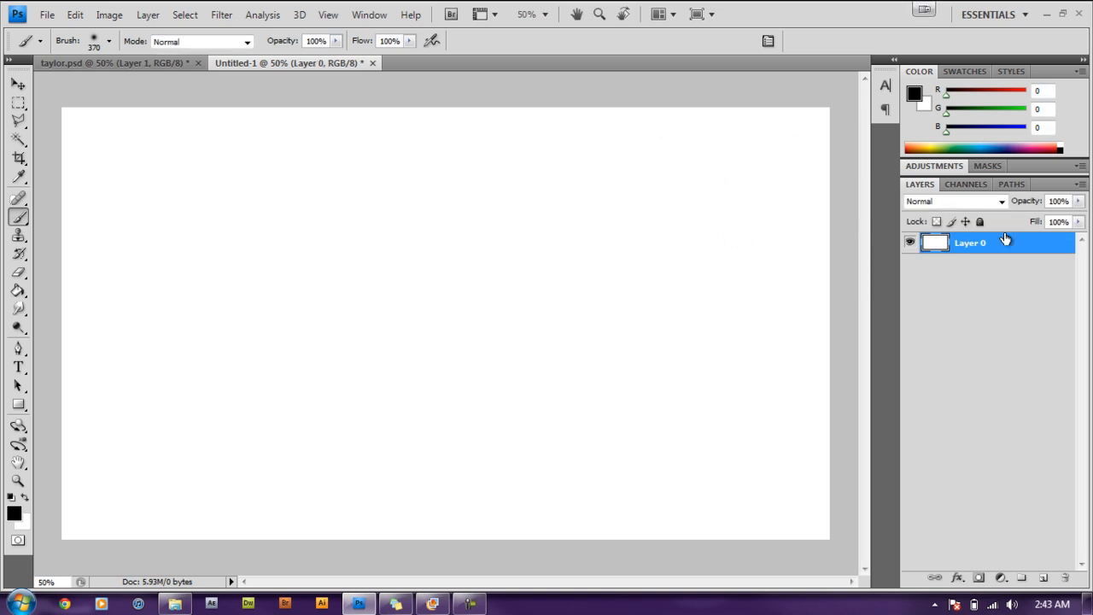
- Add a linear Gradient Overlay to Layer 0 with its angle set to 58°
right_click(1014, 245)
click(939, 231)
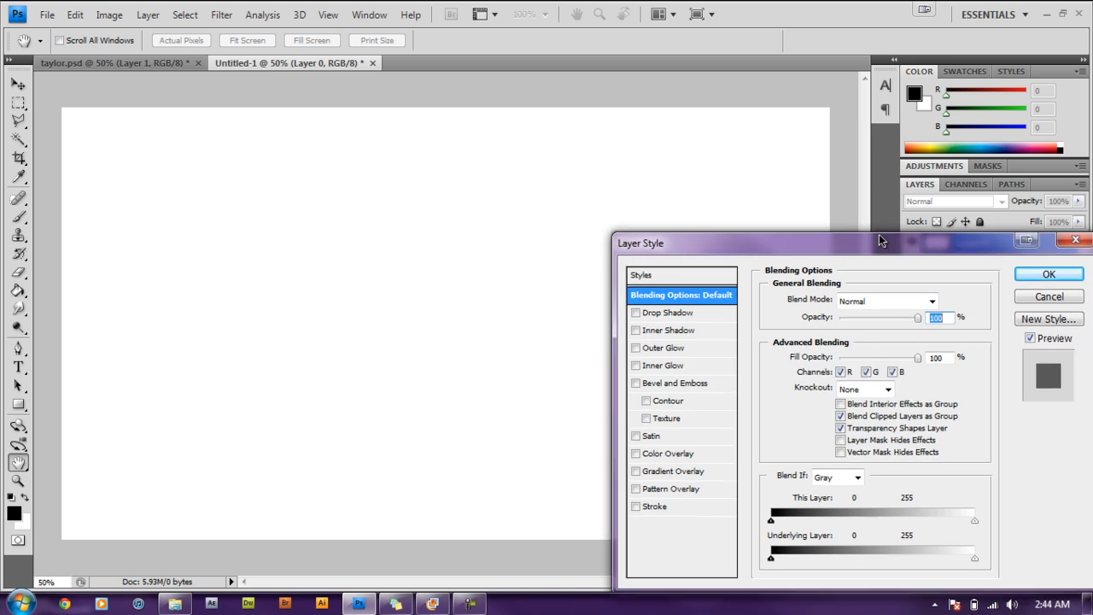
click(636, 452)
click(673, 451)
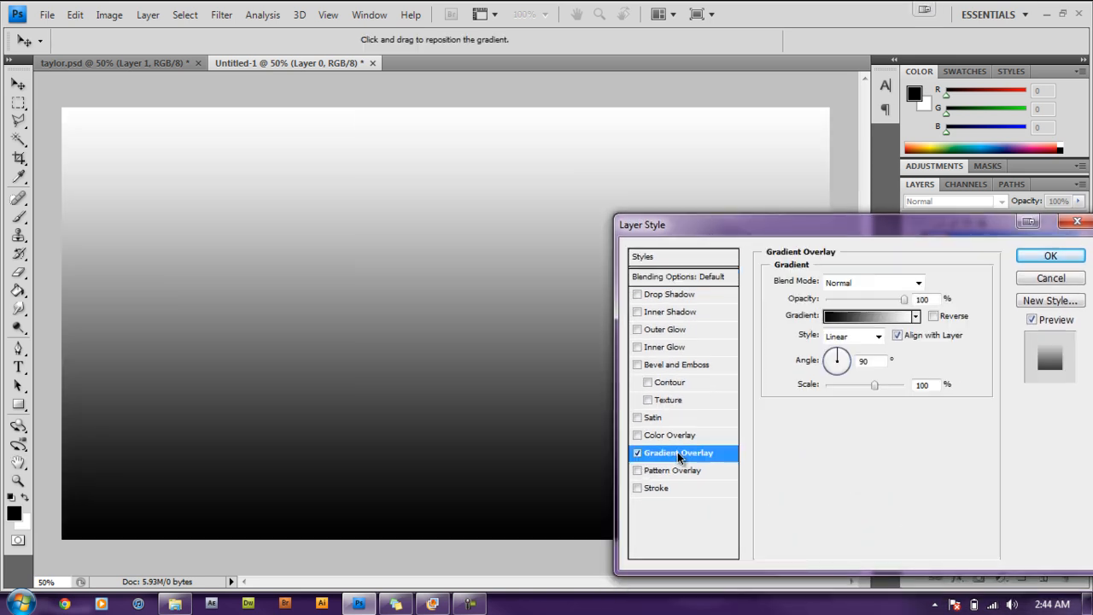
drag(875, 362, 853, 365)
text(58)
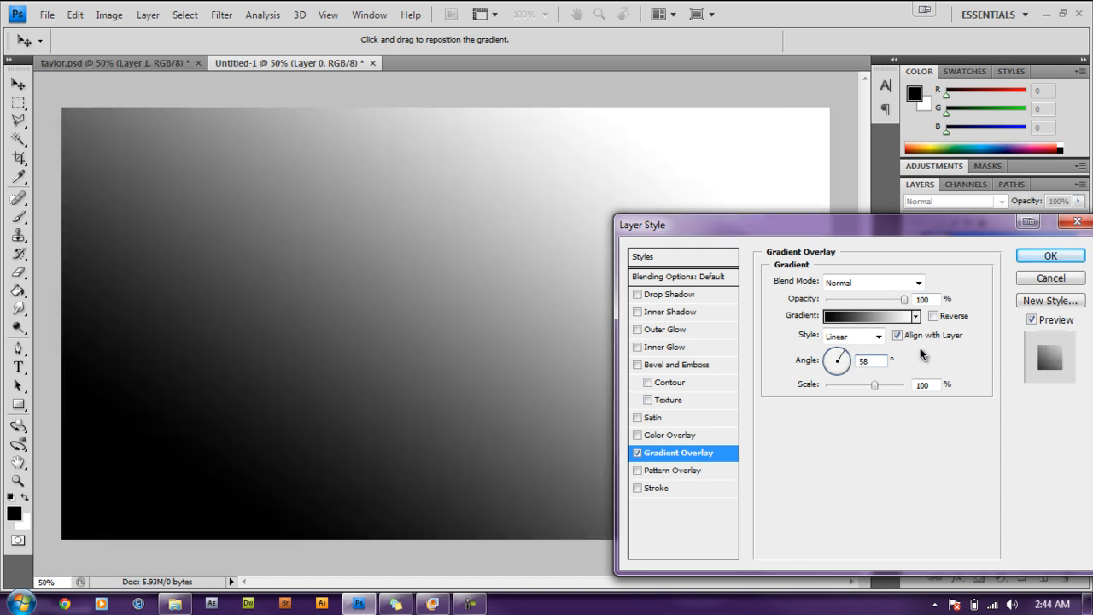
- Set the starting color stop of the overlay gradient to #edc277
click(857, 317)
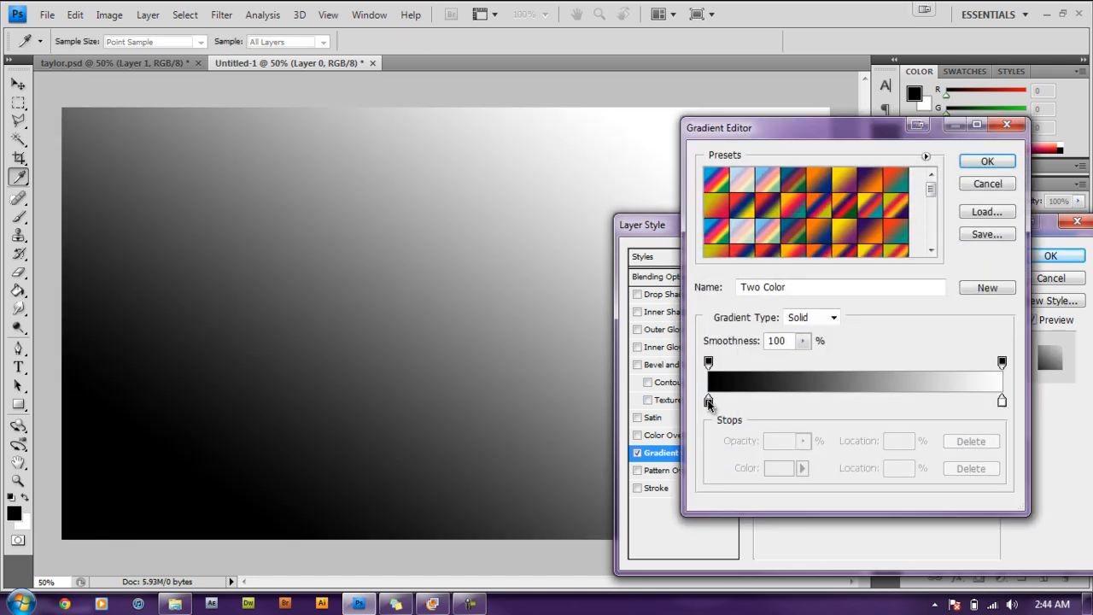
double_click(708, 401)
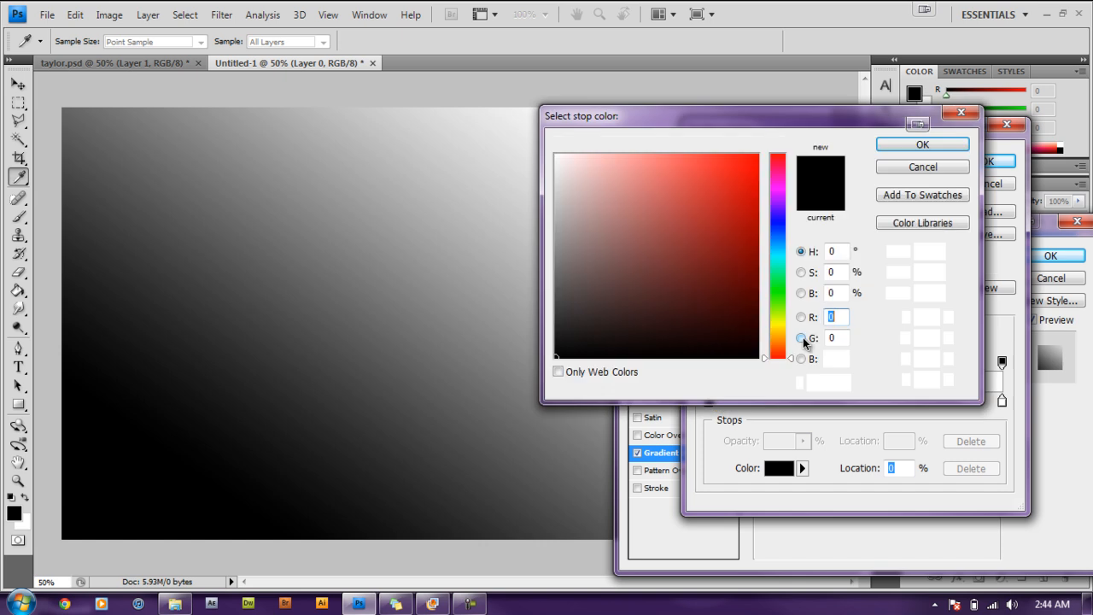
drag(844, 383, 795, 382)
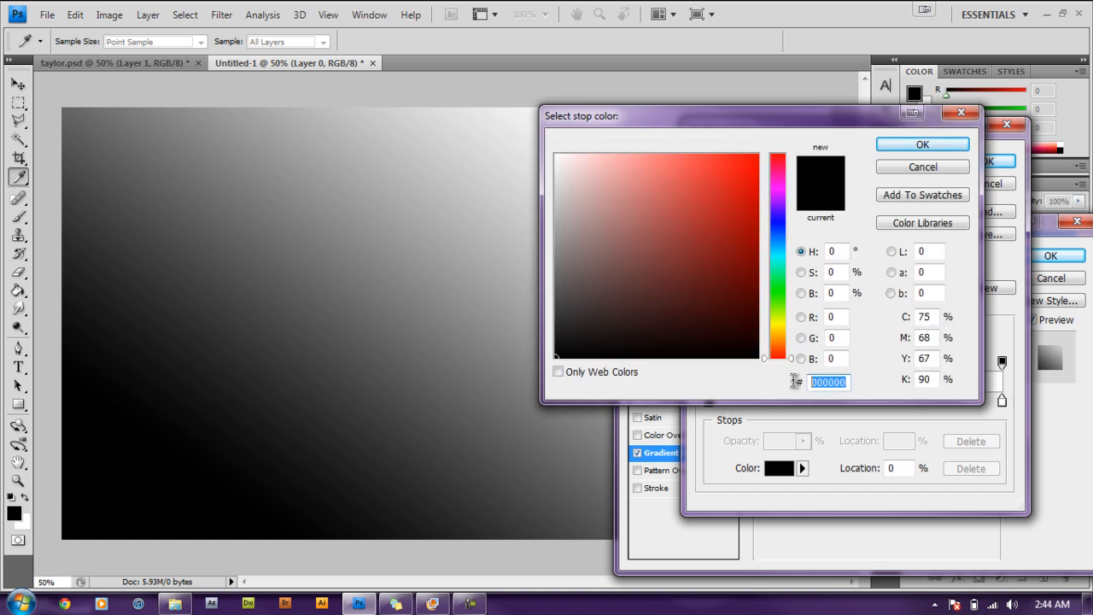
text(e)
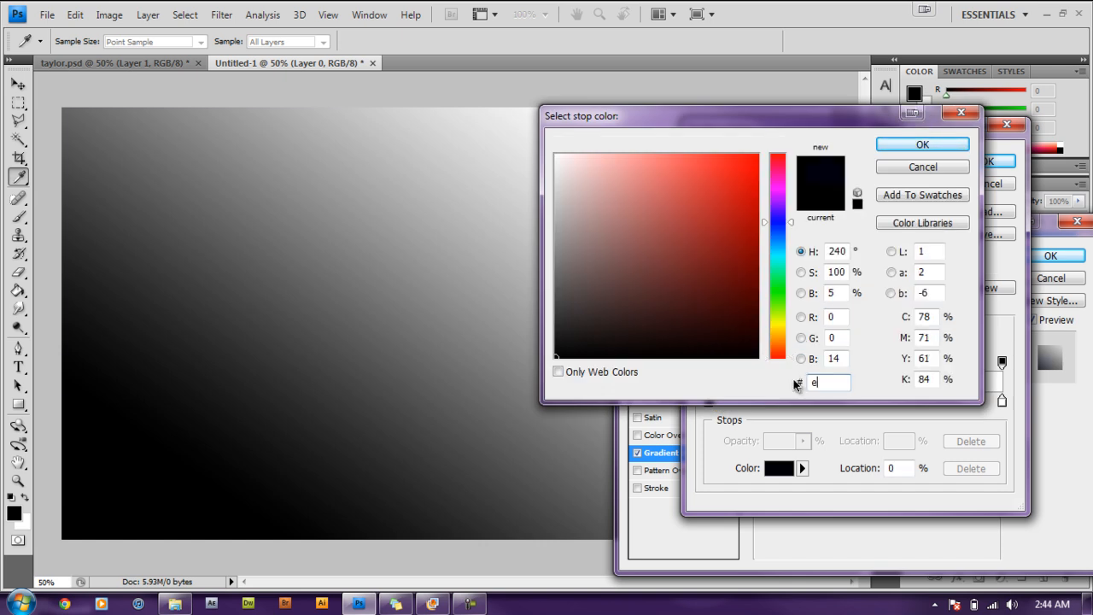
text(dc277)
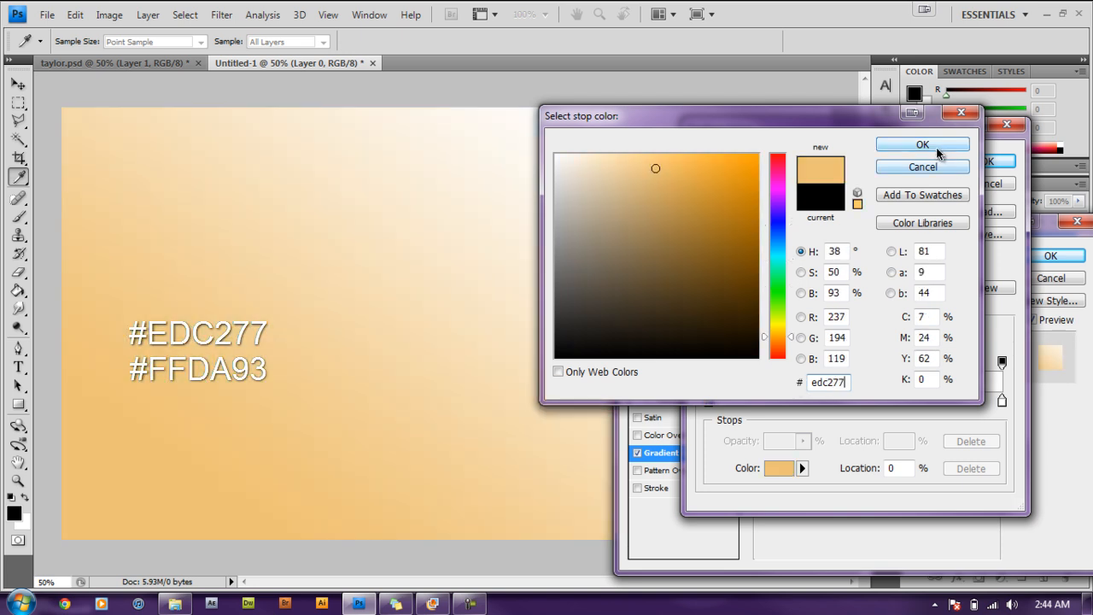
click(922, 145)
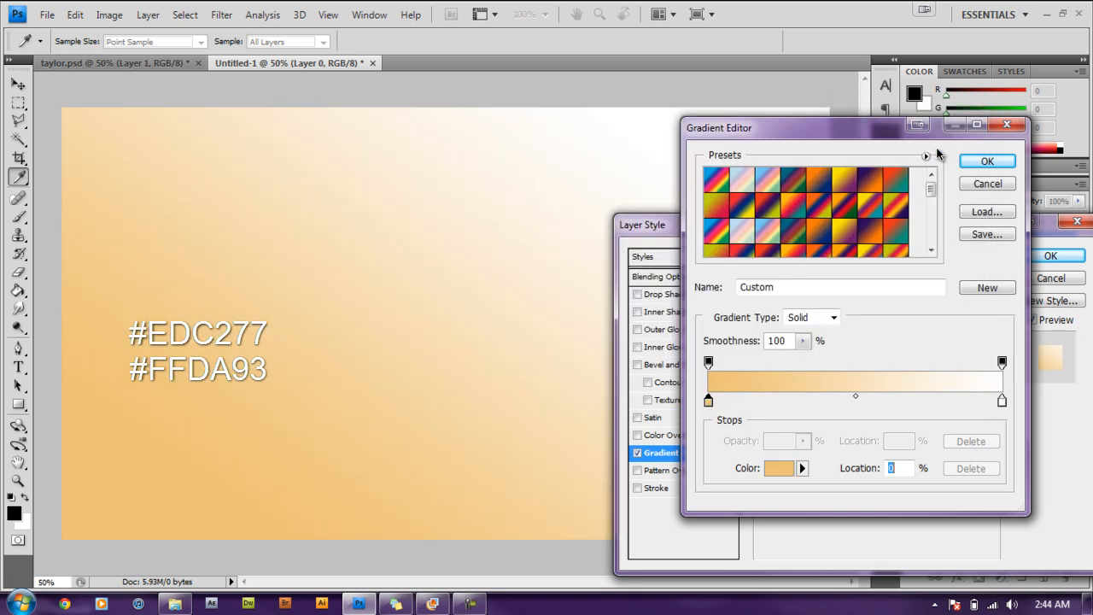
- Set the gradient's end color stop to #ffda93 and apply the layer style
double_click(1002, 402)
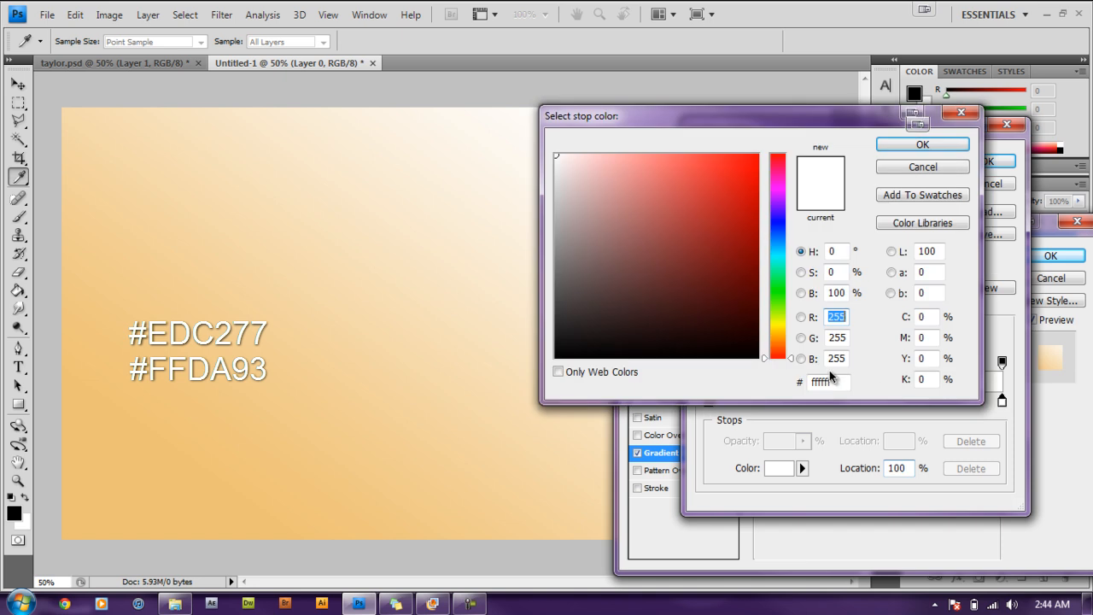
drag(837, 383, 799, 382)
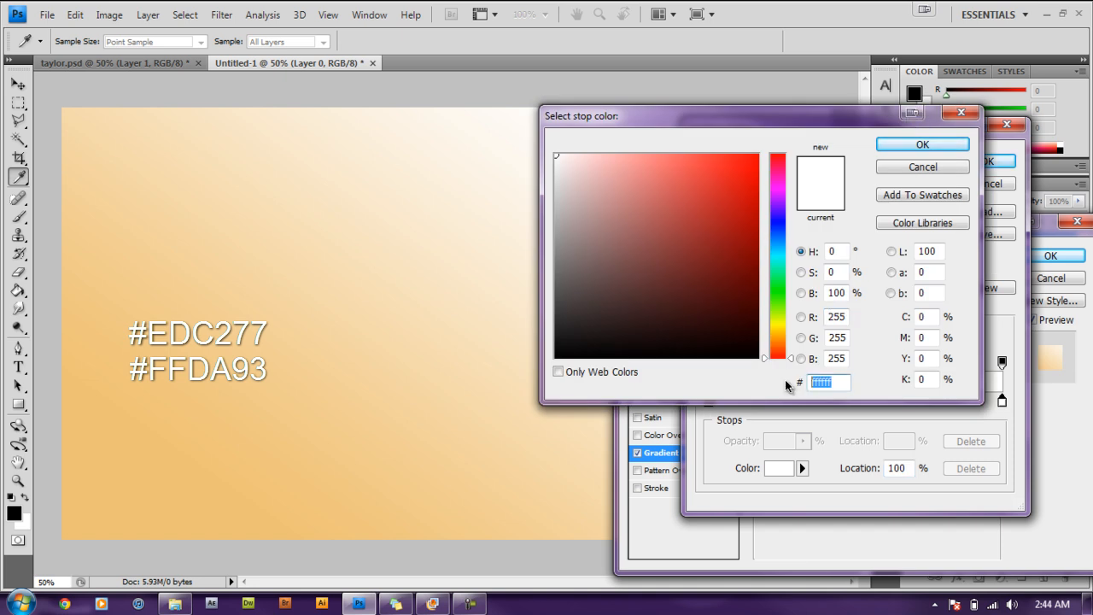
text(ffd)
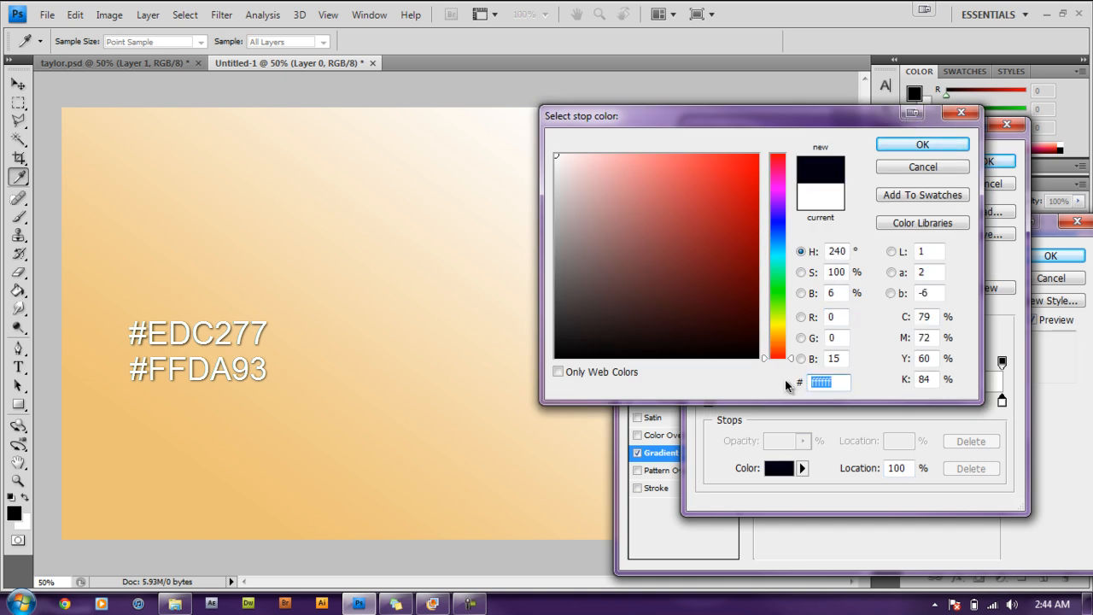
text(a93)
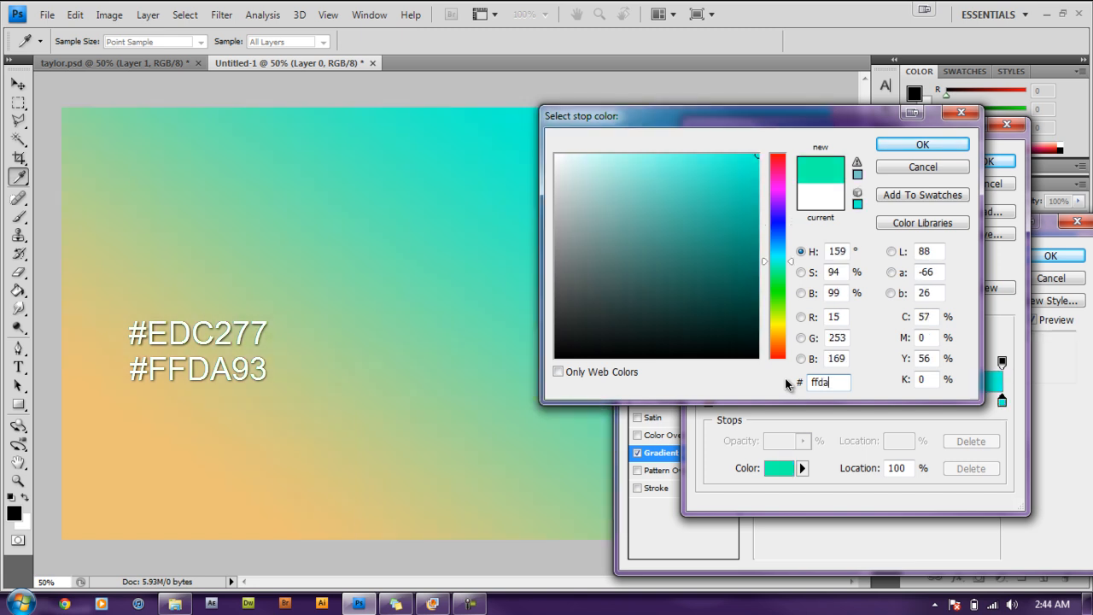
click(937, 145)
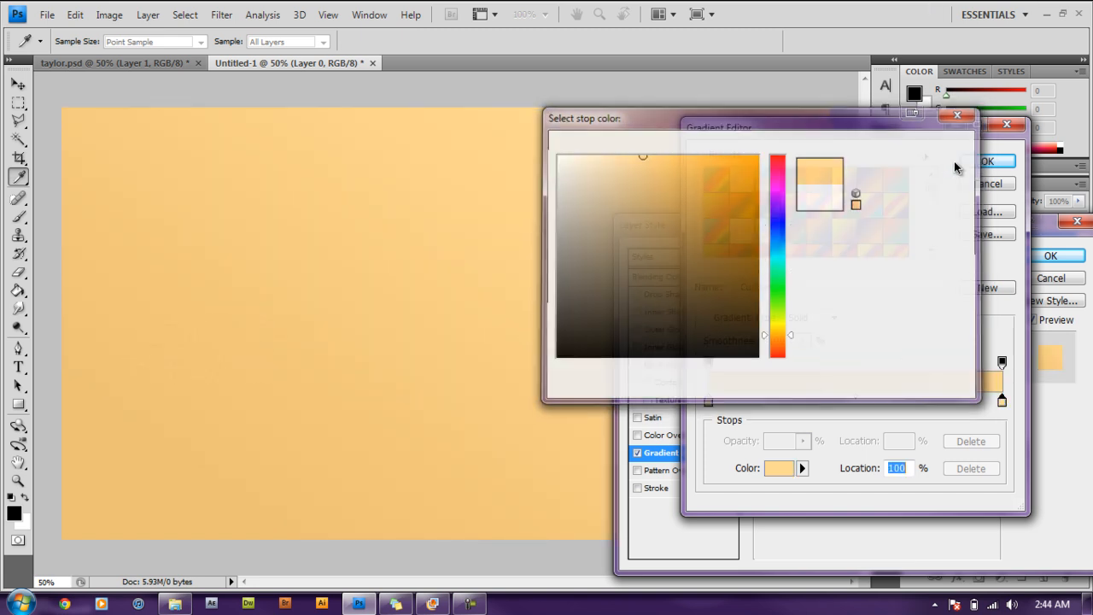
click(987, 163)
click(1051, 256)
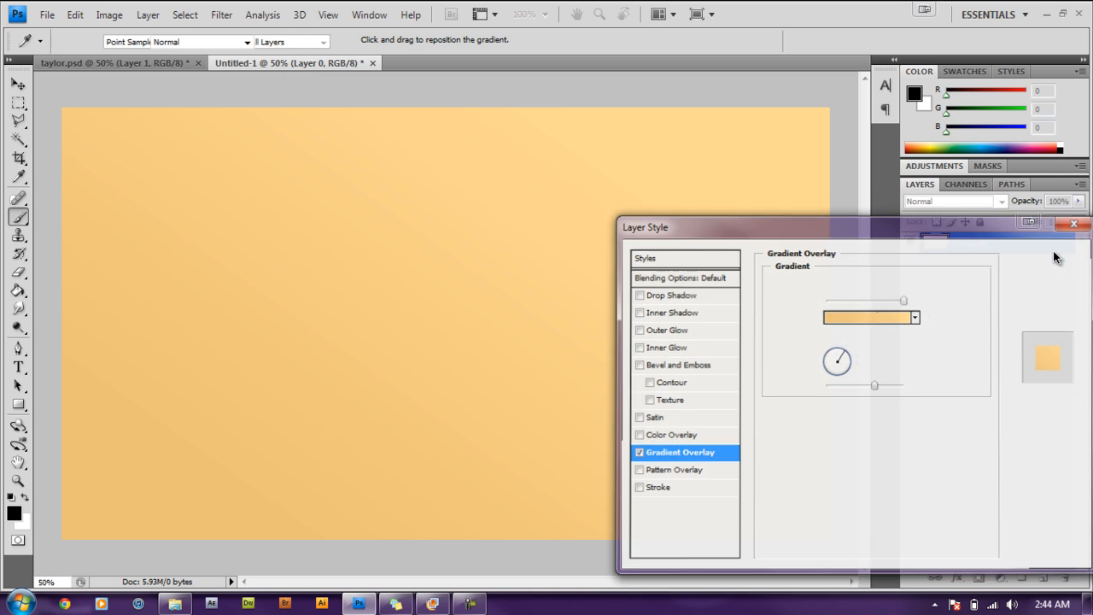
- Open the Taylor-Swift-011 photo from the resources folder as a separate Photoshop document
click(176, 606)
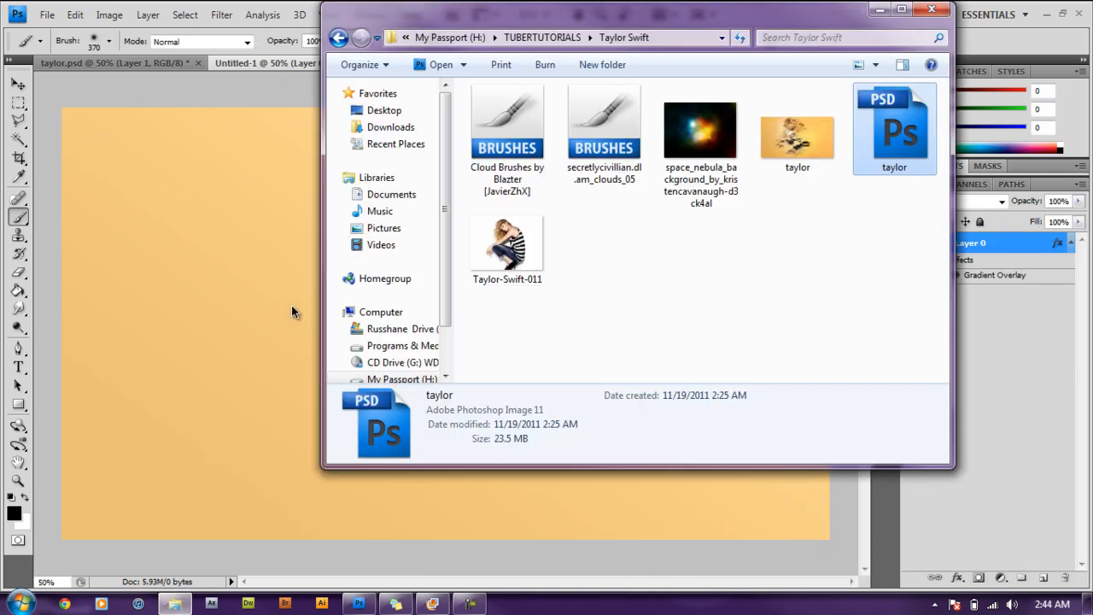
click(512, 250)
drag(515, 249, 216, 299)
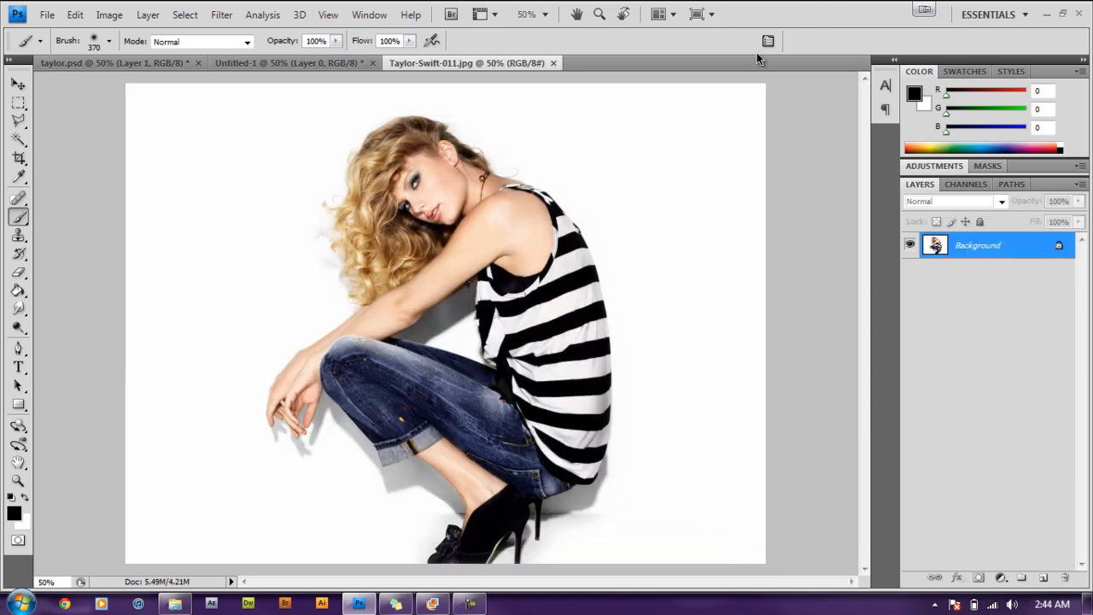
- Copy the portrait photo into the Untitled-1 document with the Move tool and center it on the canvas
click(18, 85)
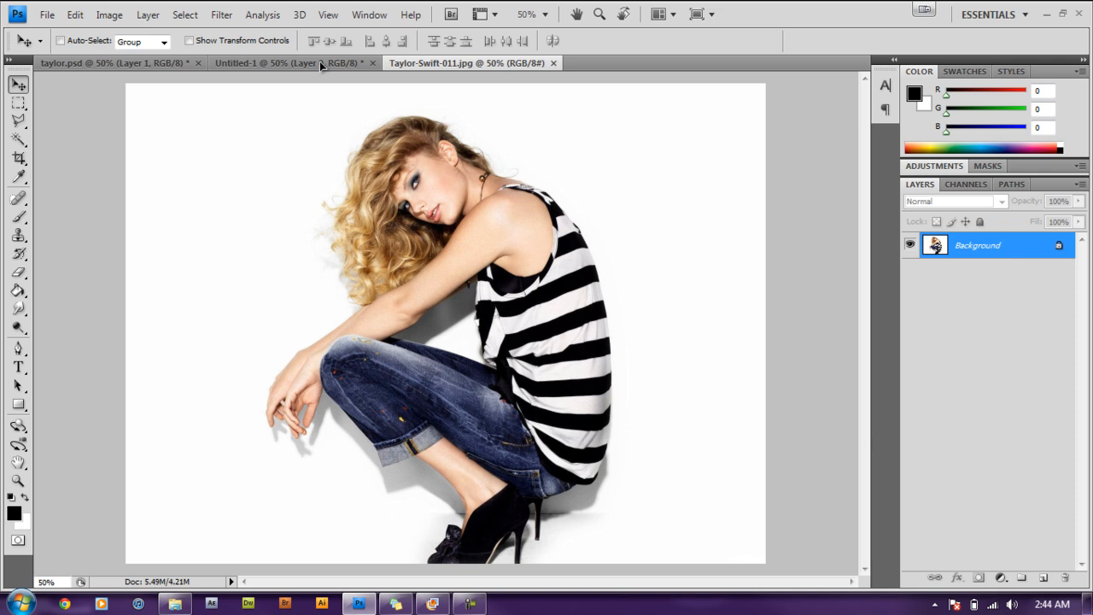
drag(319, 61, 353, 220)
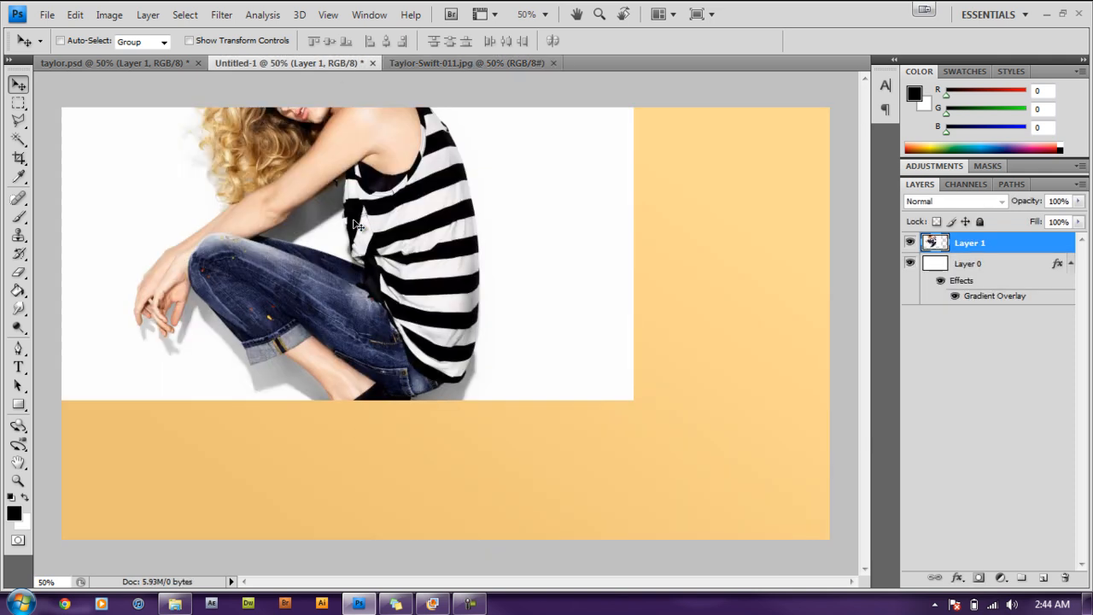
drag(398, 284, 483, 353)
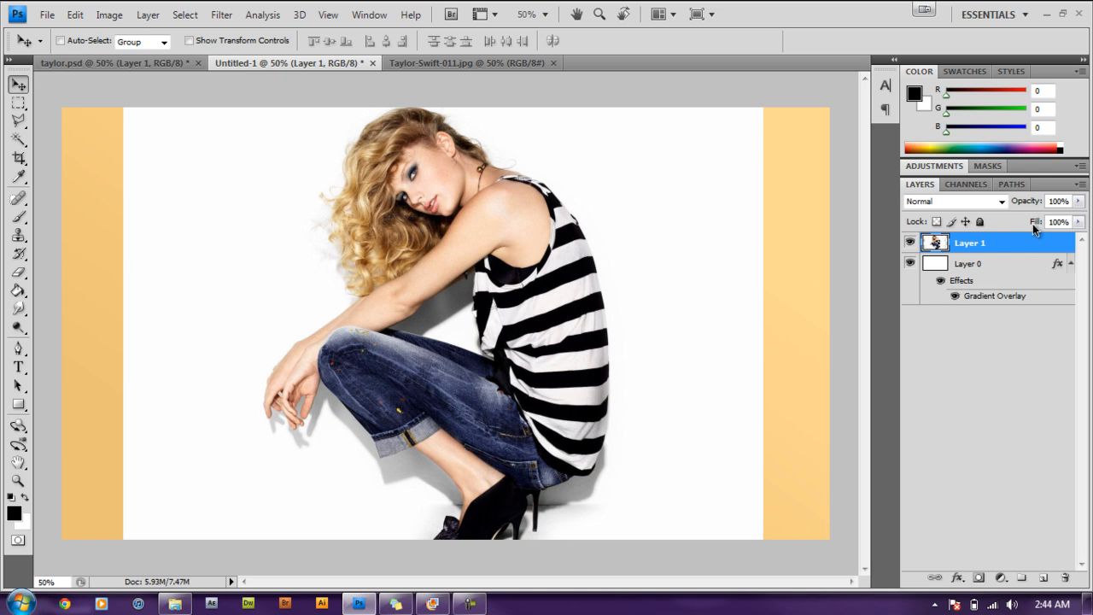
- Set the portrait layer's blend mode to Multiply and shift the portrait slightly to the left
click(1008, 203)
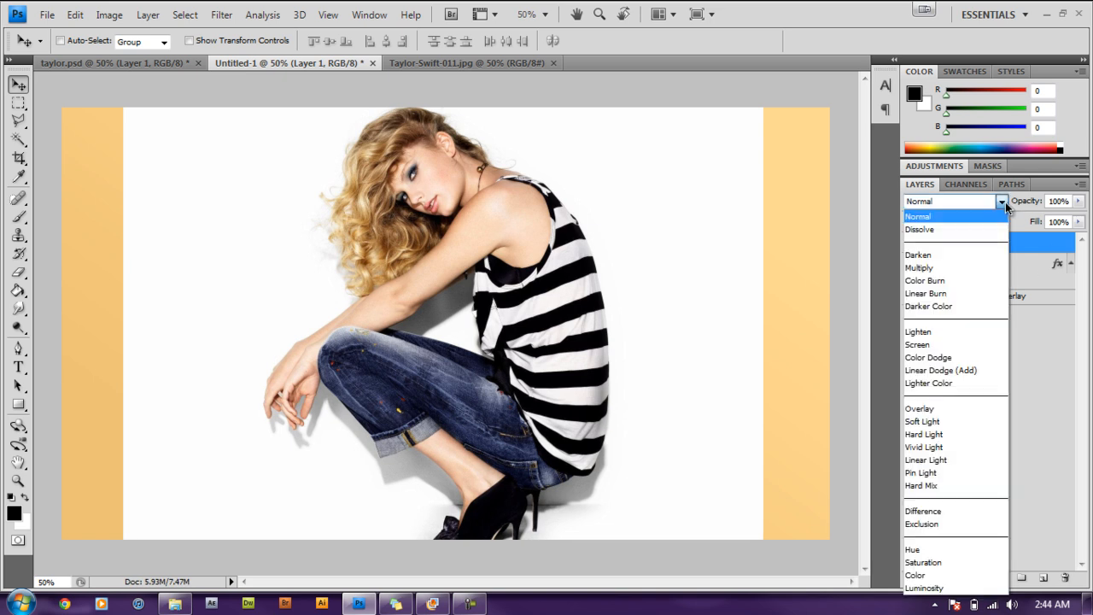
click(928, 270)
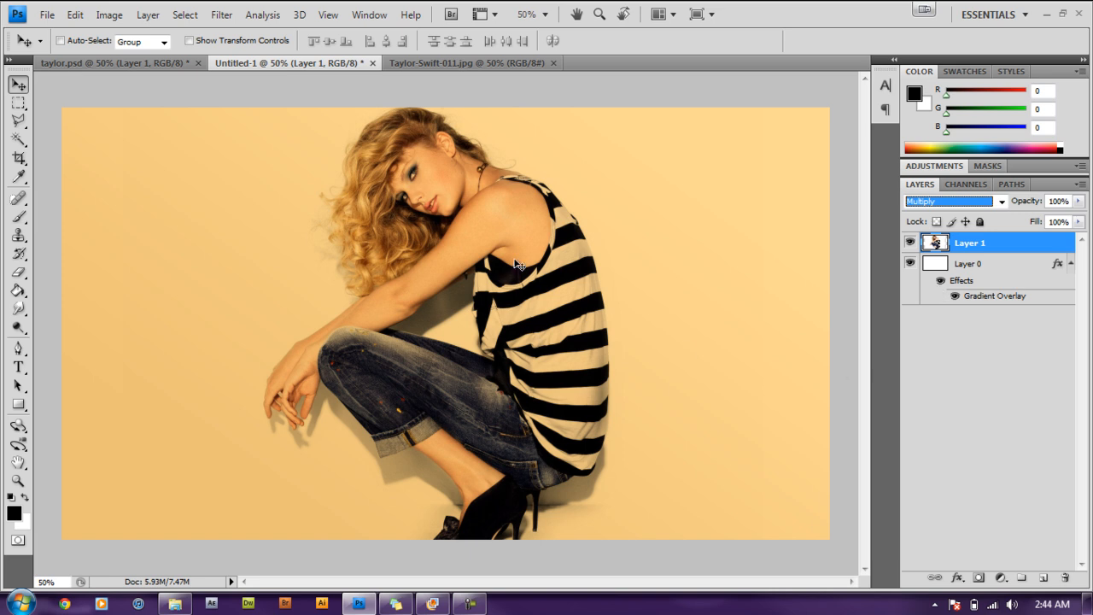
drag(532, 269, 514, 267)
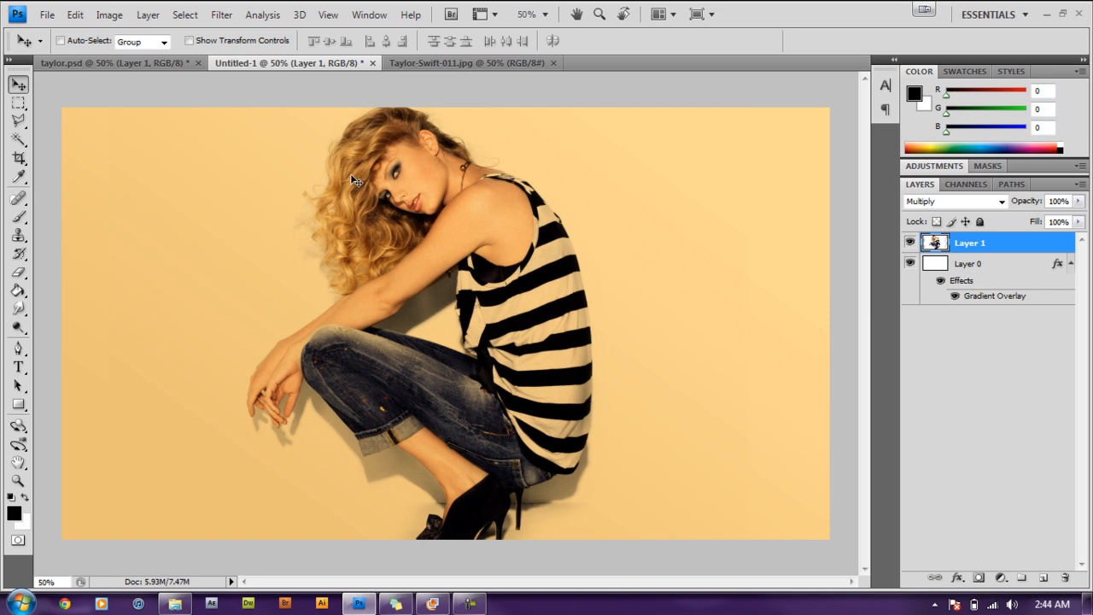
- Check the finished taylor.psd example, return to Untitled-1 and add a layer mask to the portrait layer
click(168, 61)
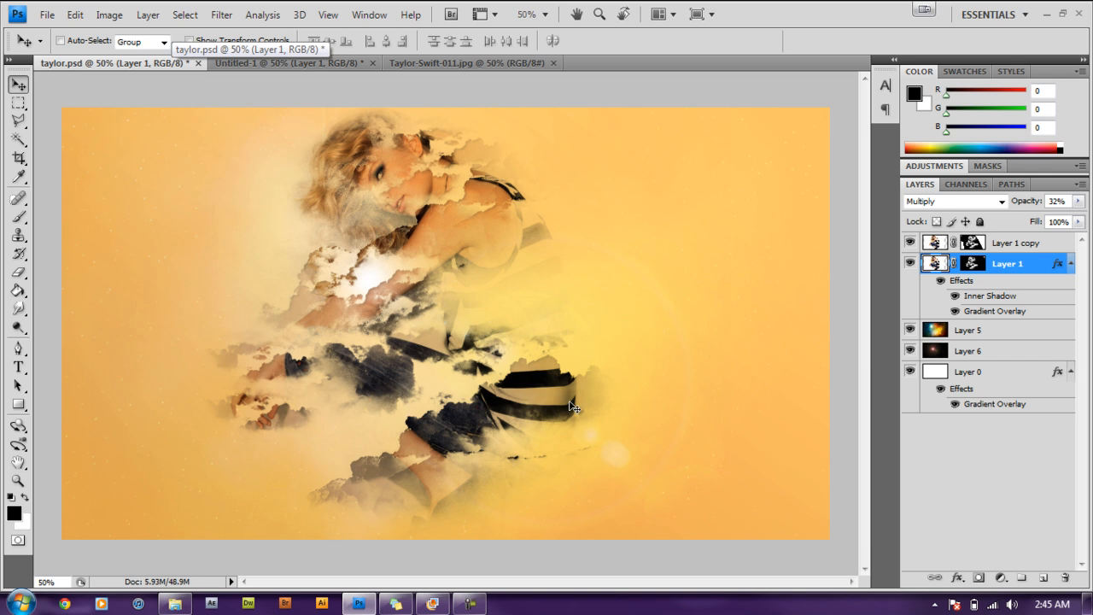
click(278, 64)
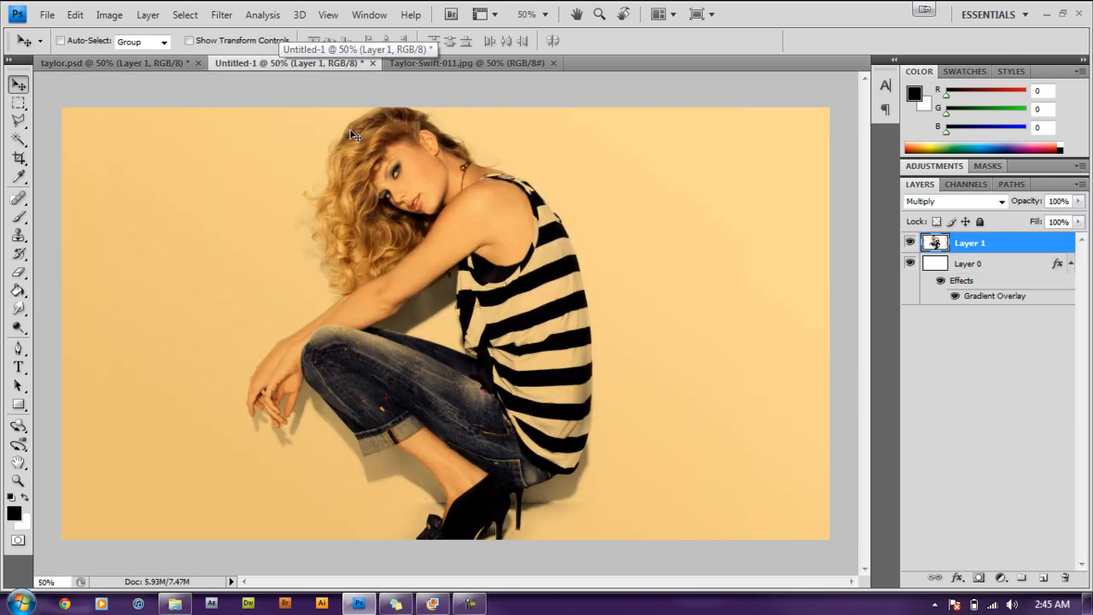
click(979, 580)
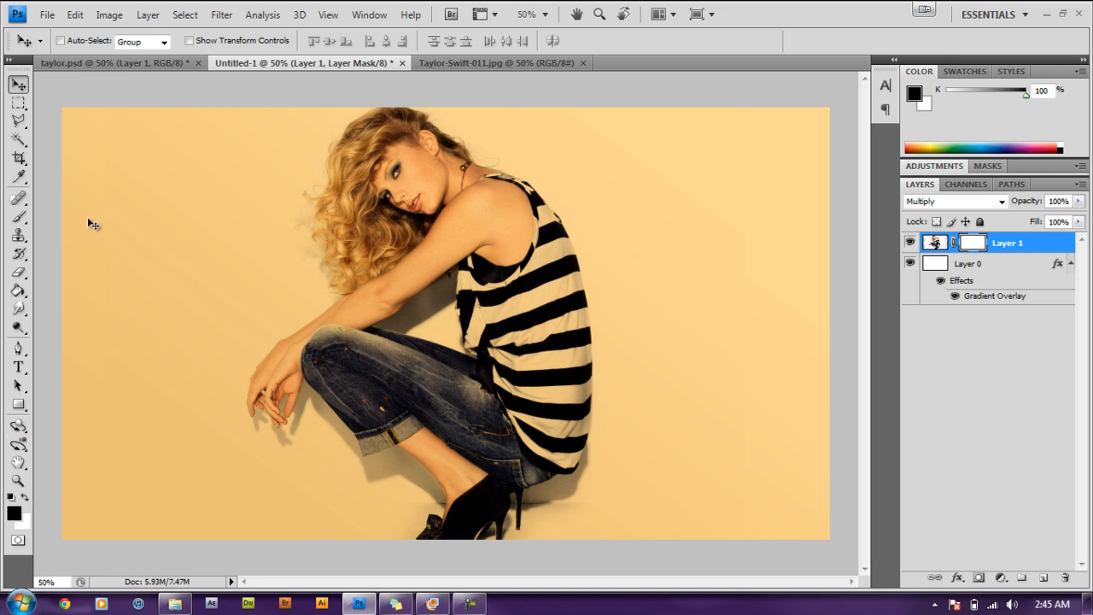
- Hide the portrait by painting black over the figure on its layer mask with a 715 px round brush at 100% hardness
click(18, 216)
click(110, 43)
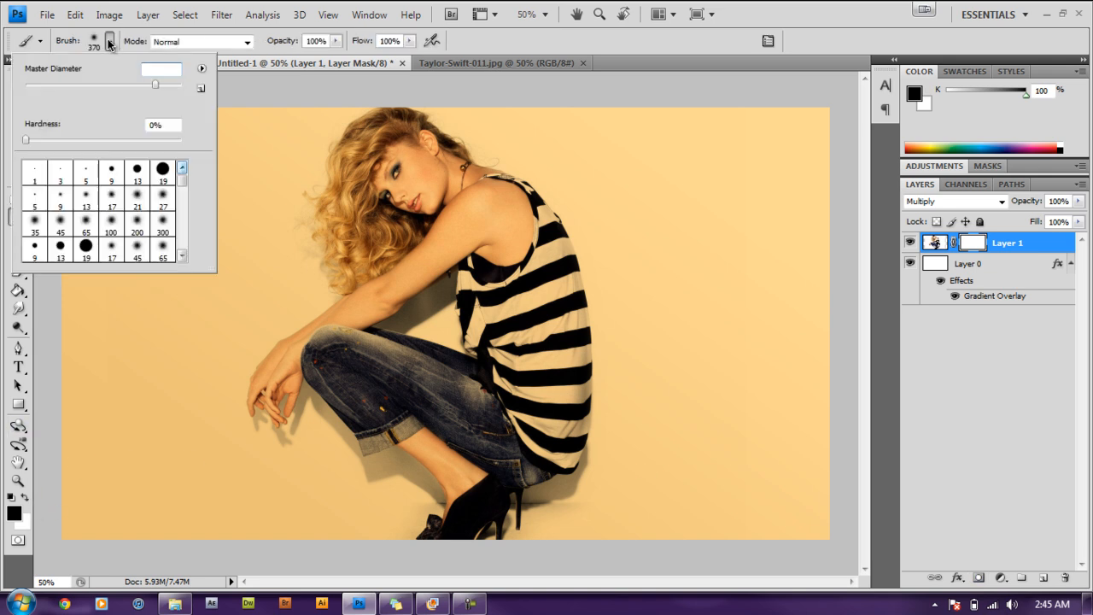
click(161, 177)
click(170, 87)
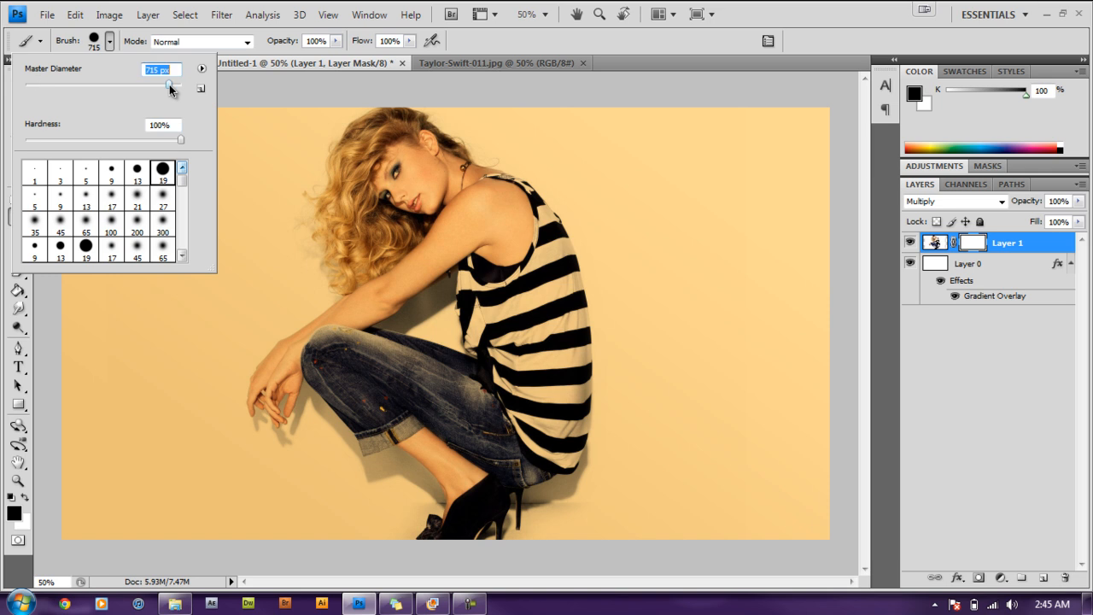
key(Return)
mouse_move(350, 359)
mouse_down()
mouse_move(373, 246)
mouse_move(394, 235)
mouse_move(469, 288)
mouse_move(489, 408)
mouse_move(430, 478)
mouse_up()
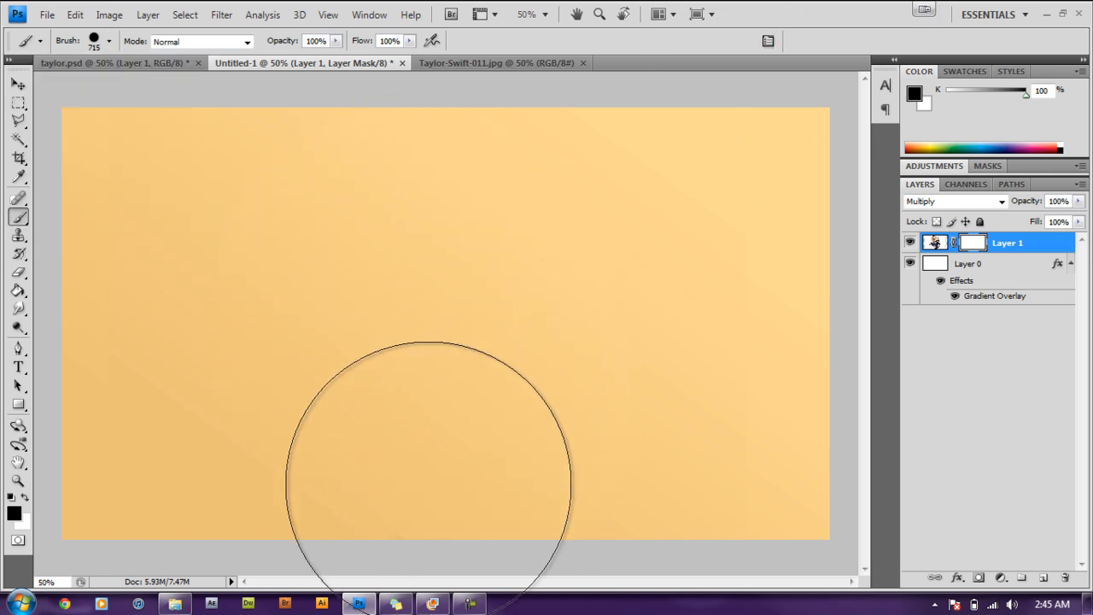
drag(550, 349, 522, 364)
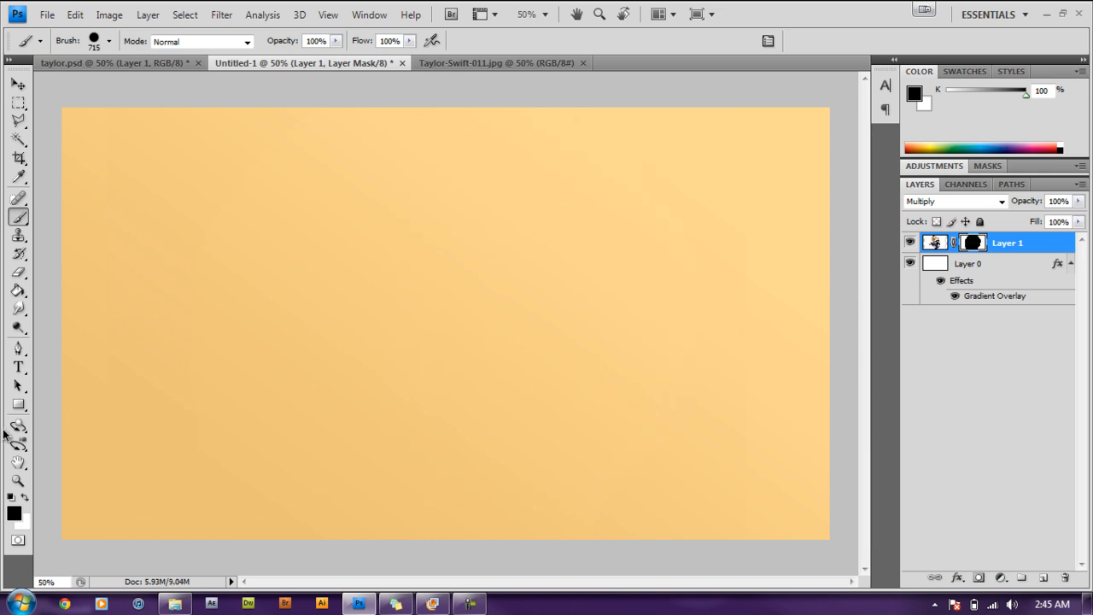
- Reveal parts of the face and shoulder by stamping white on the mask with the 663 px cloud brush
click(25, 499)
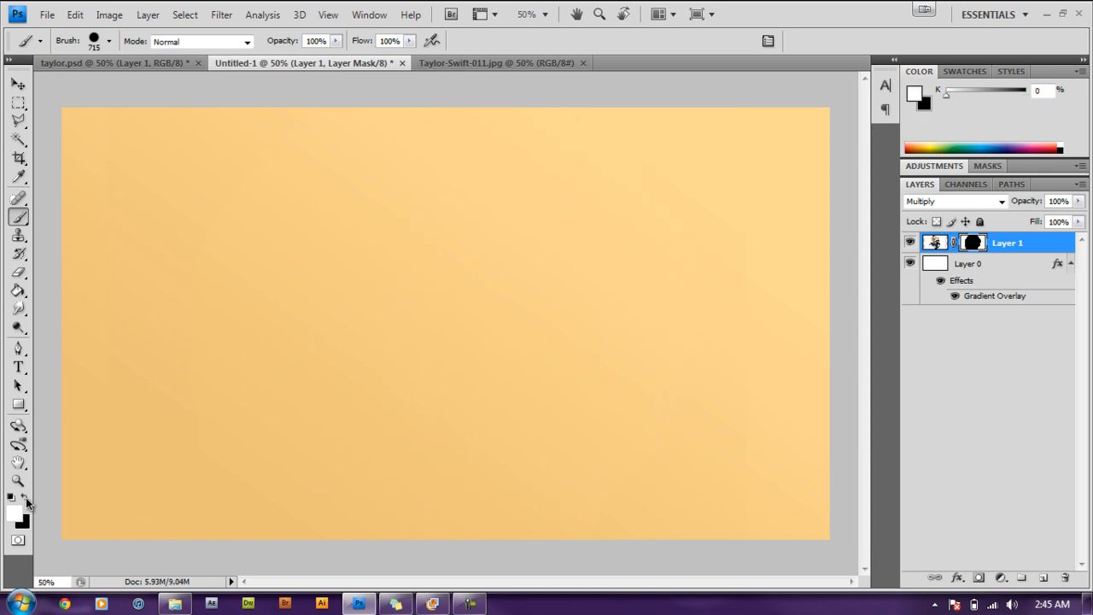
click(108, 40)
click(182, 230)
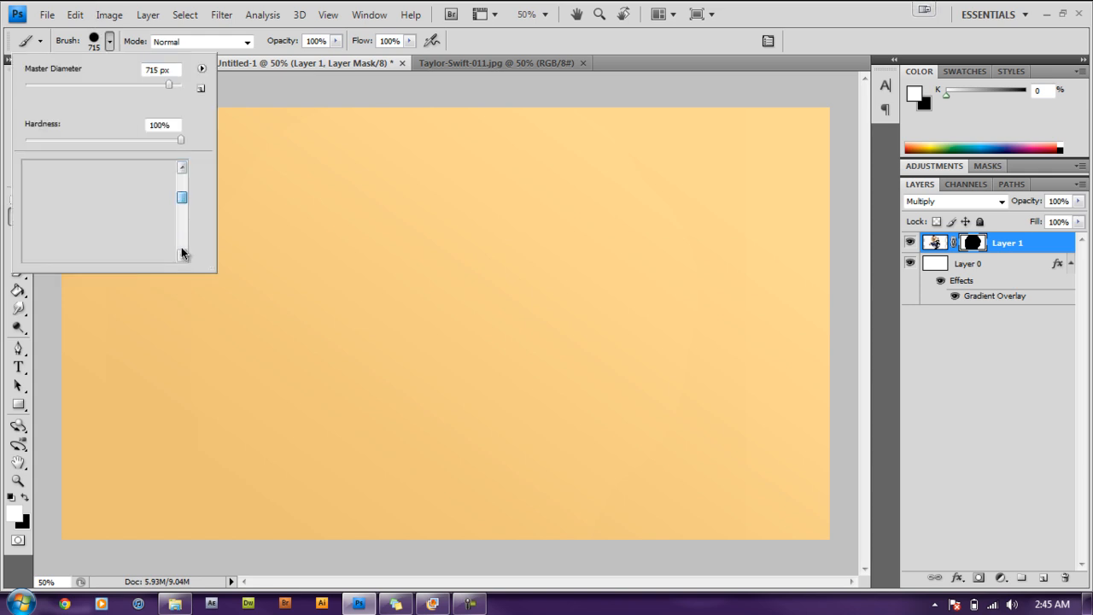
click(181, 165)
click(182, 169)
click(183, 170)
click(183, 170)
click(182, 172)
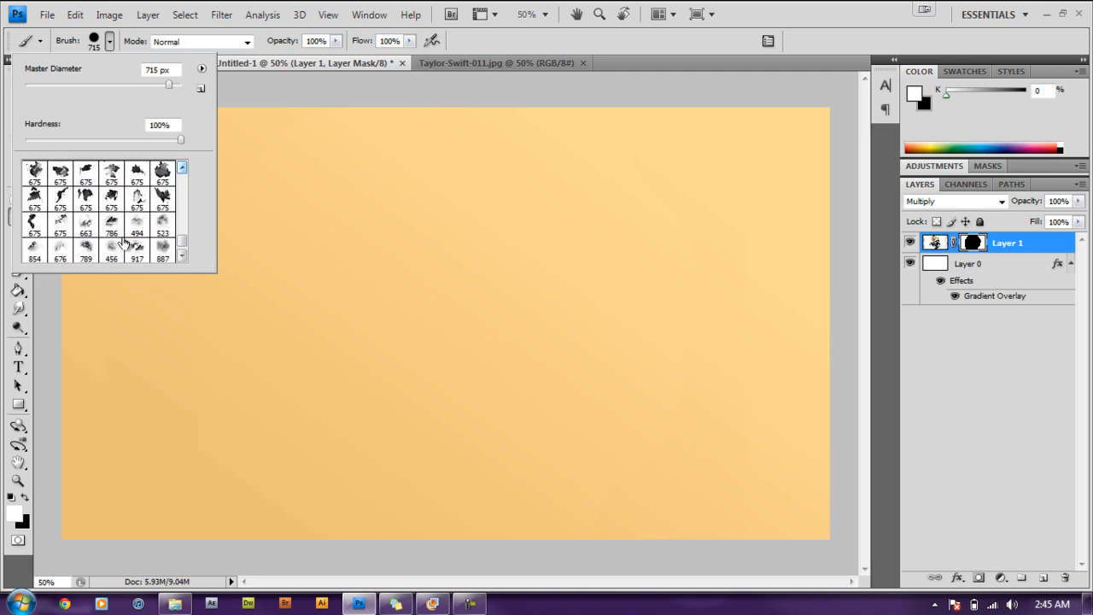
click(85, 224)
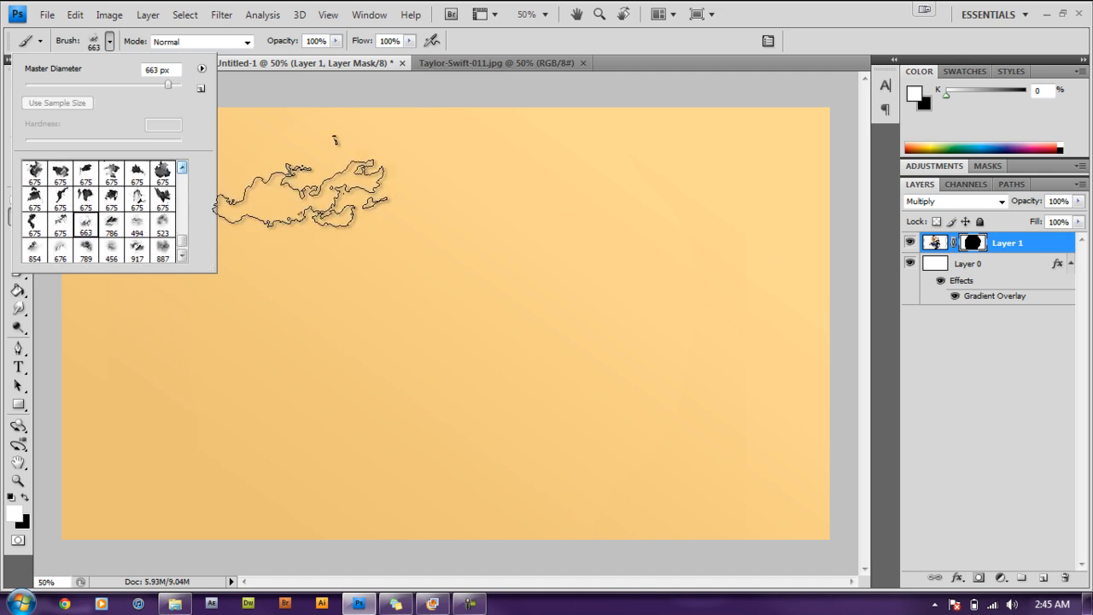
click(738, 6)
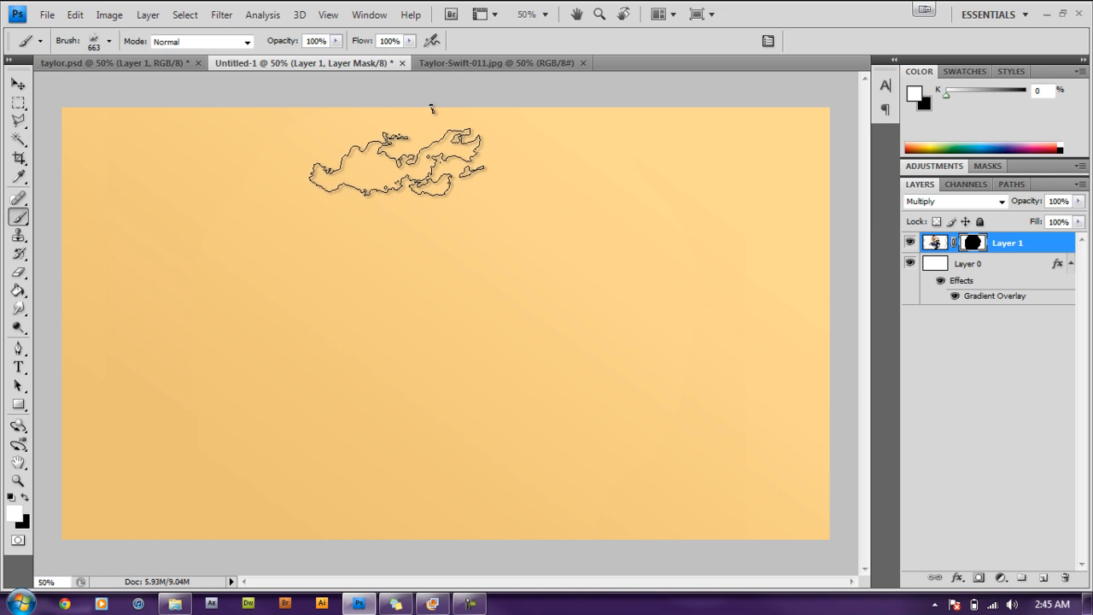
click(397, 162)
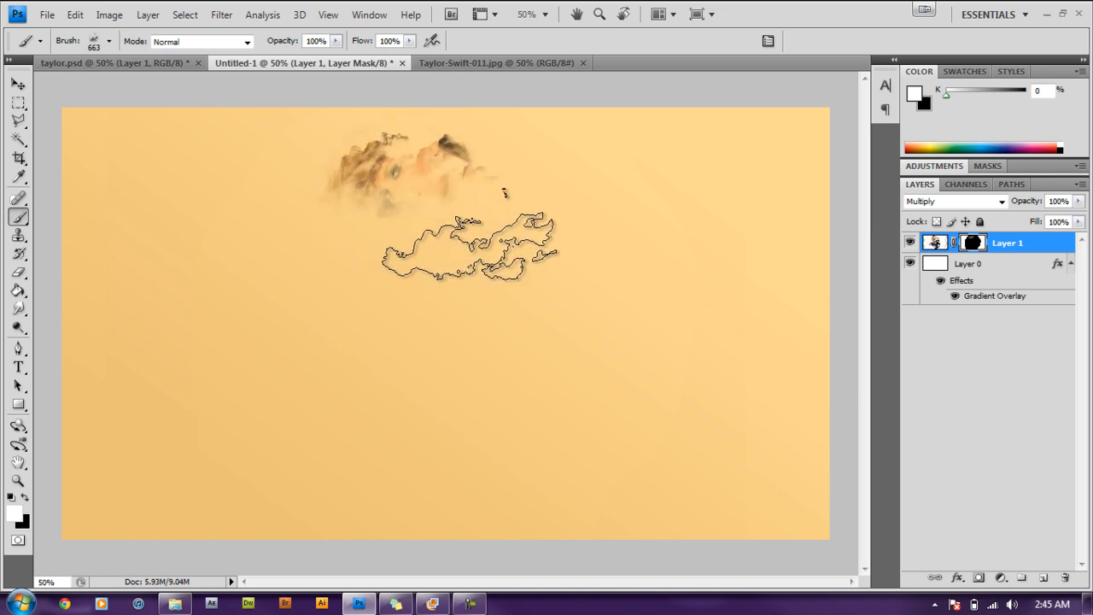
click(518, 229)
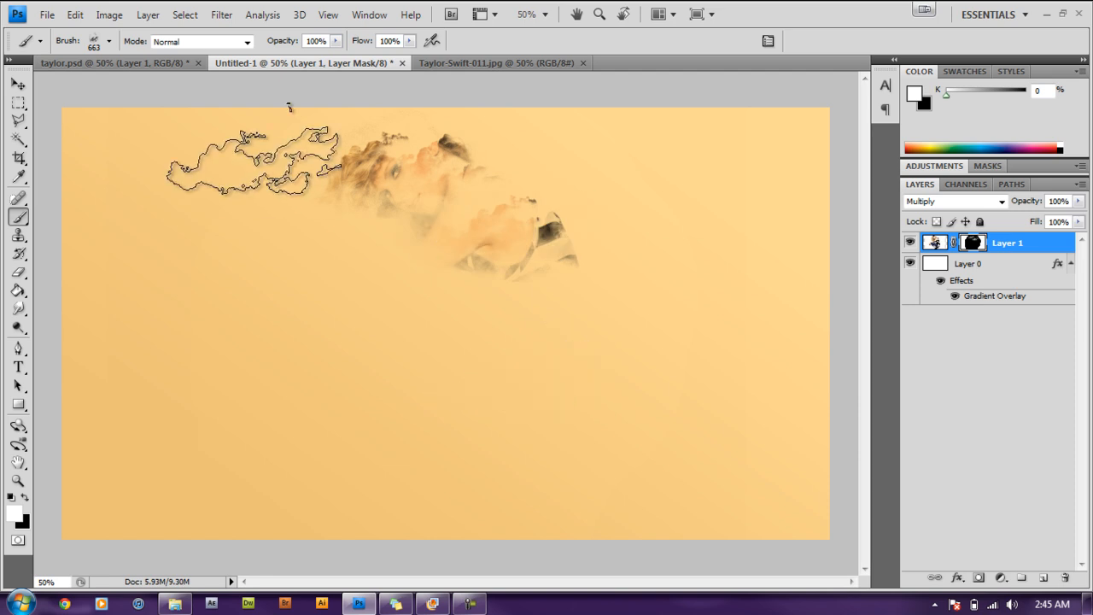
- Reveal the lower hair, forearm and upper torso on the mask with the 917 px cloud brush
click(108, 41)
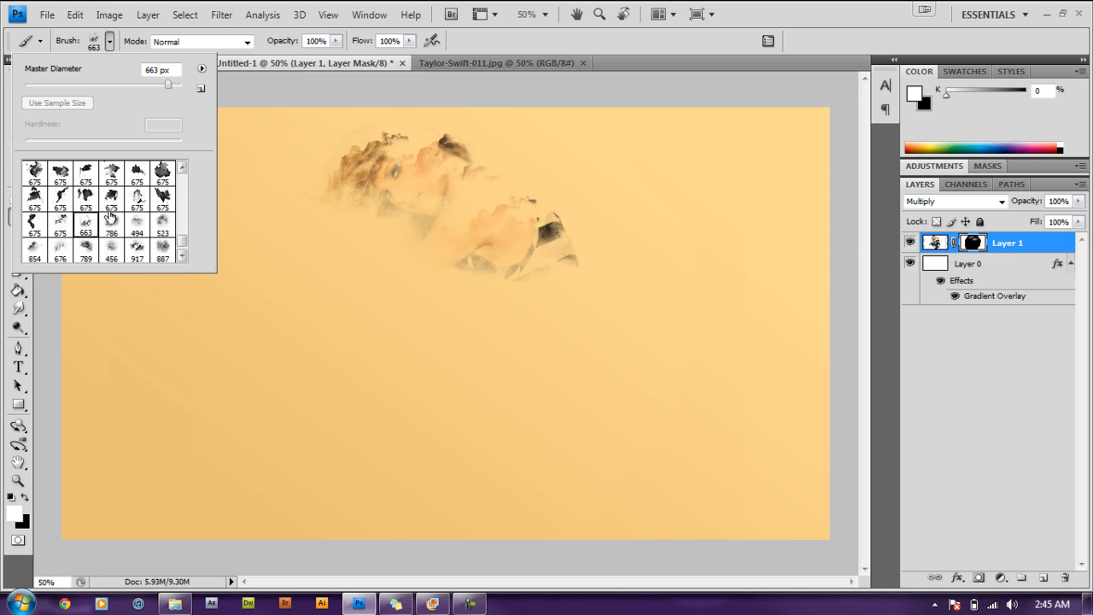
click(139, 249)
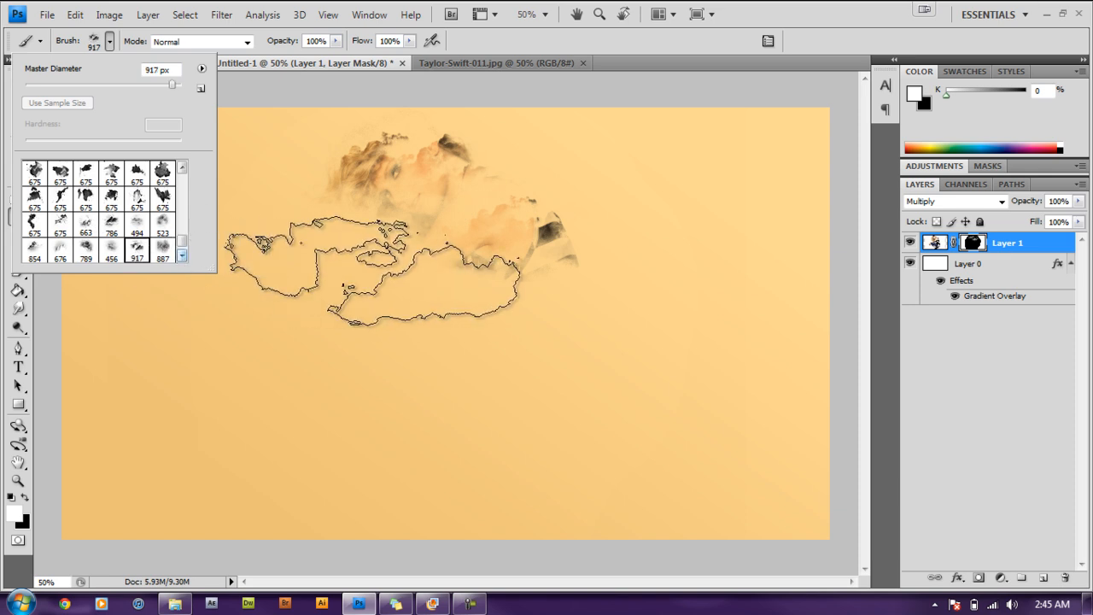
click(372, 271)
click(374, 353)
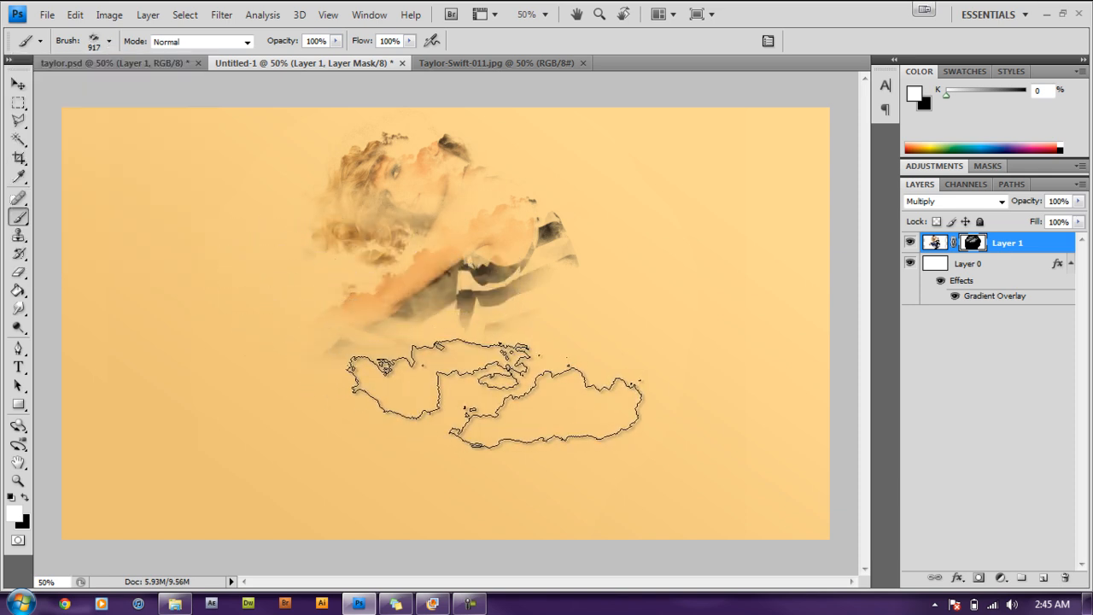
- Try revealing the waist and thighs on the mask with the 789 px cloud brush, and undo the stamp
click(109, 41)
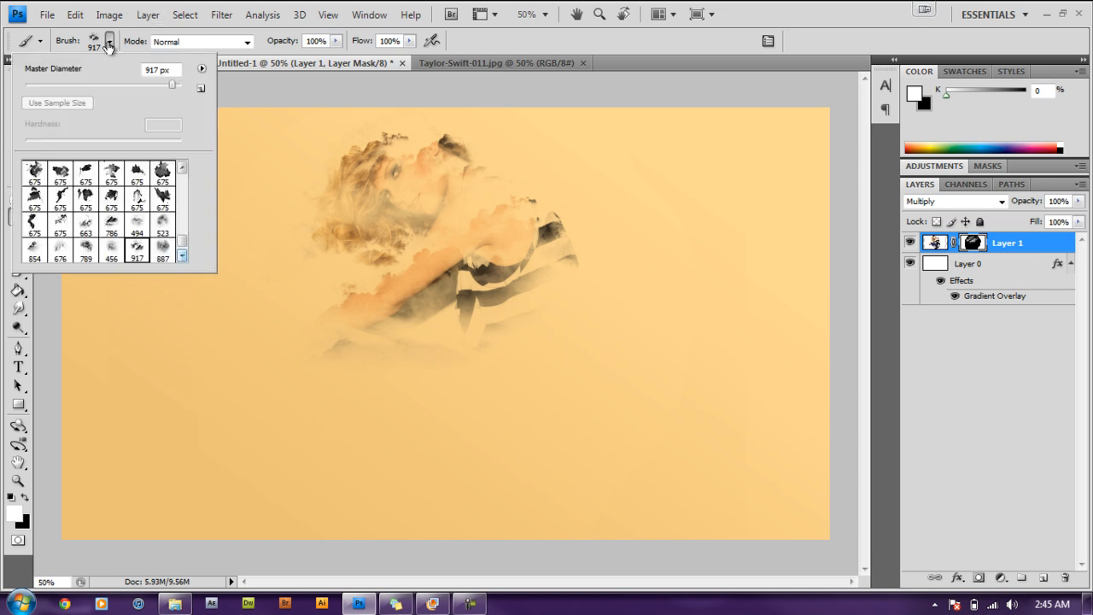
click(88, 250)
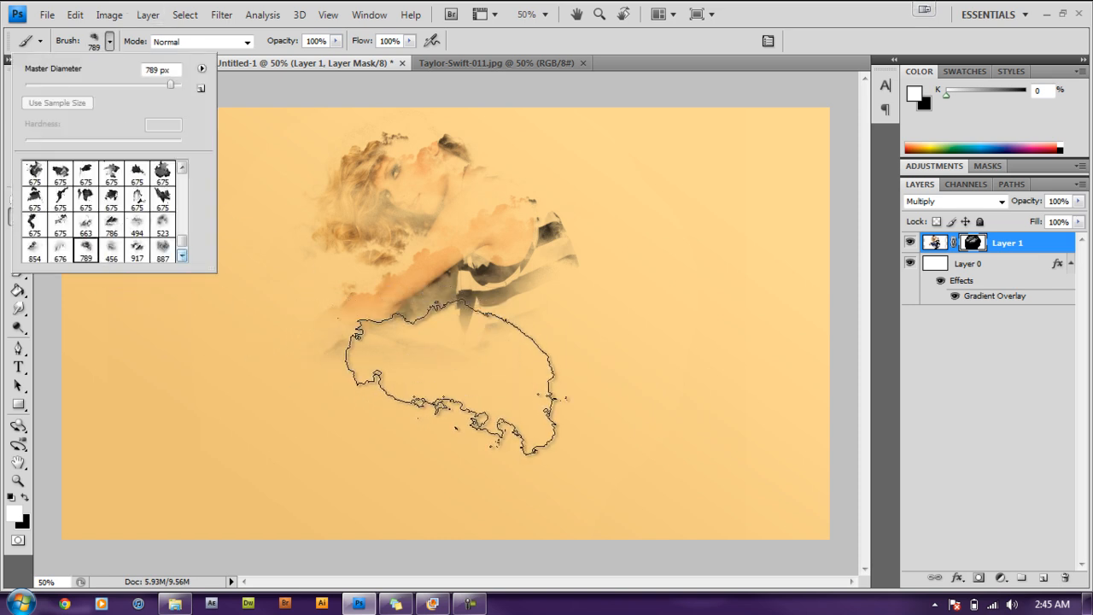
click(466, 384)
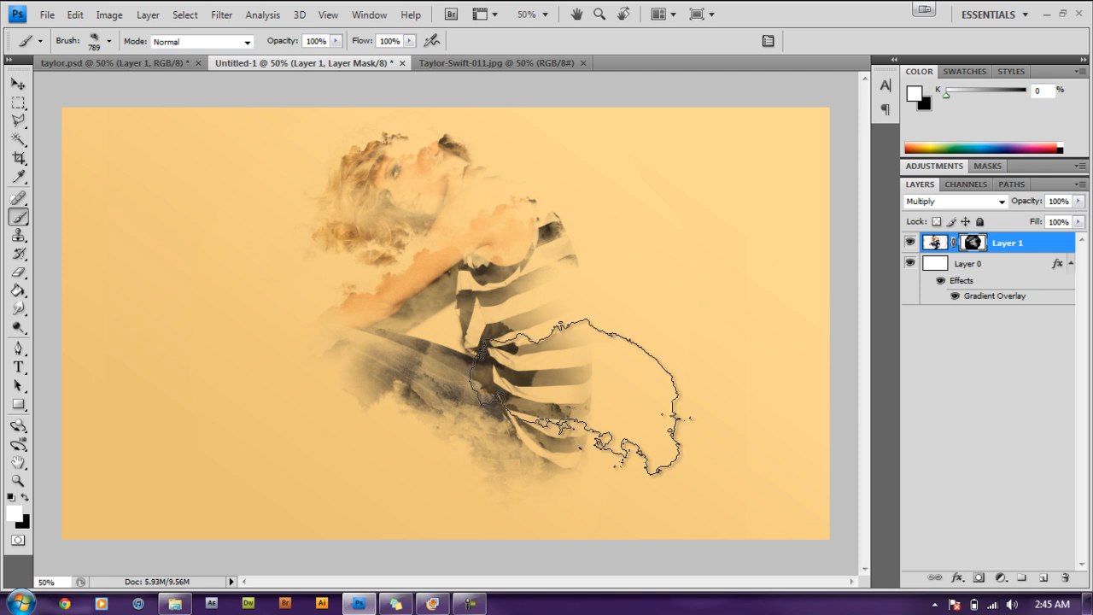
key(ctrl+z)
- Try revealing the striped top and upper thigh on the mask with the 854 px cloud brush
click(109, 41)
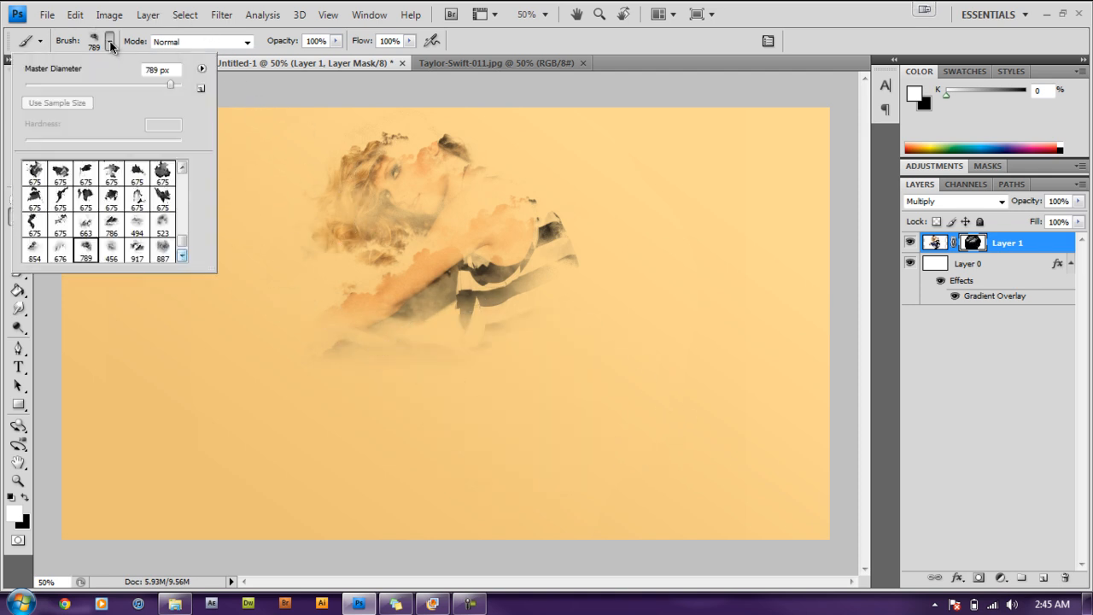
click(181, 256)
click(36, 241)
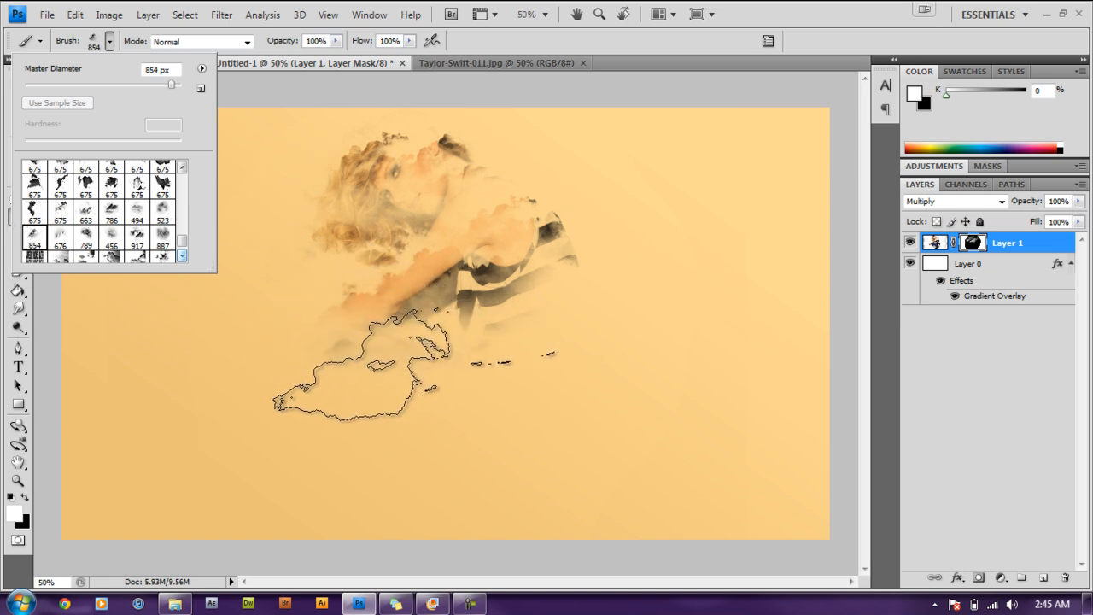
click(418, 375)
key(ctrl+z)
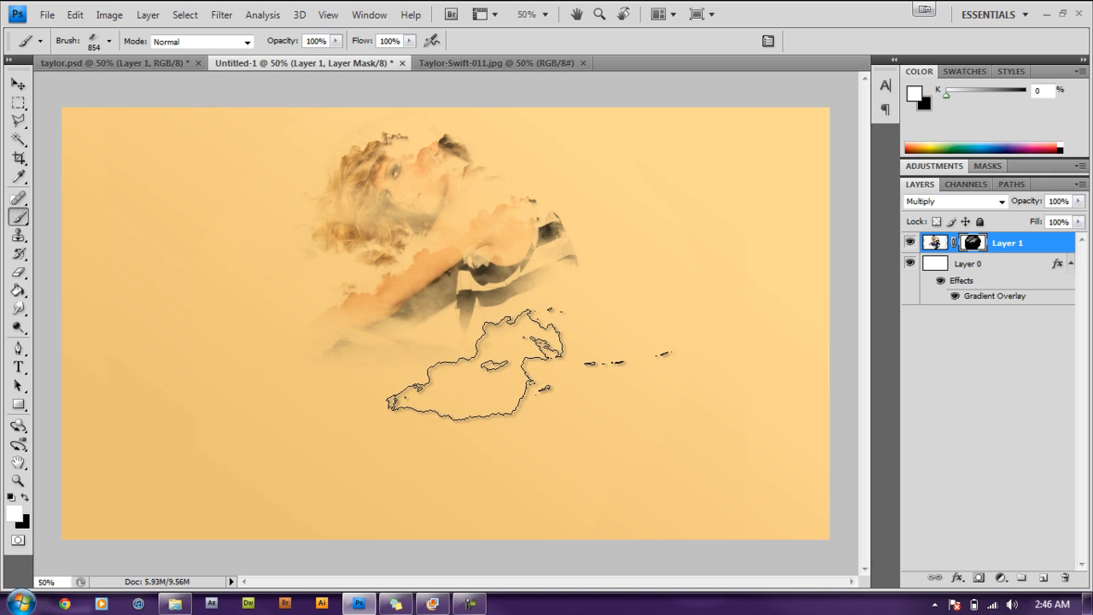
click(492, 328)
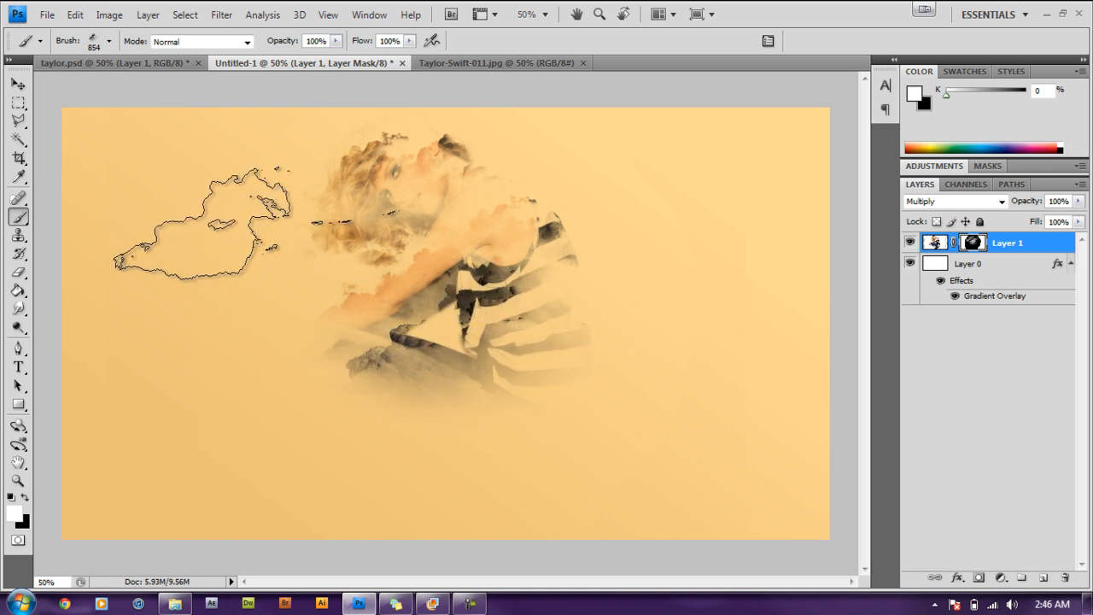
- Try stamping the 675 px splatter brush on the mask over the hair, face and legs
click(110, 43)
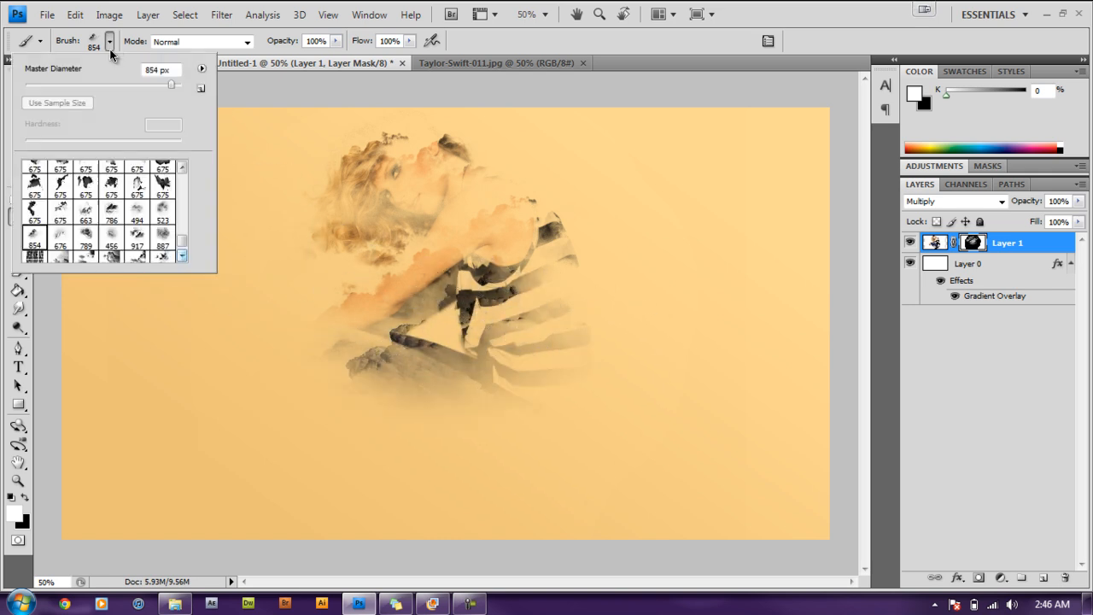
click(163, 239)
click(60, 210)
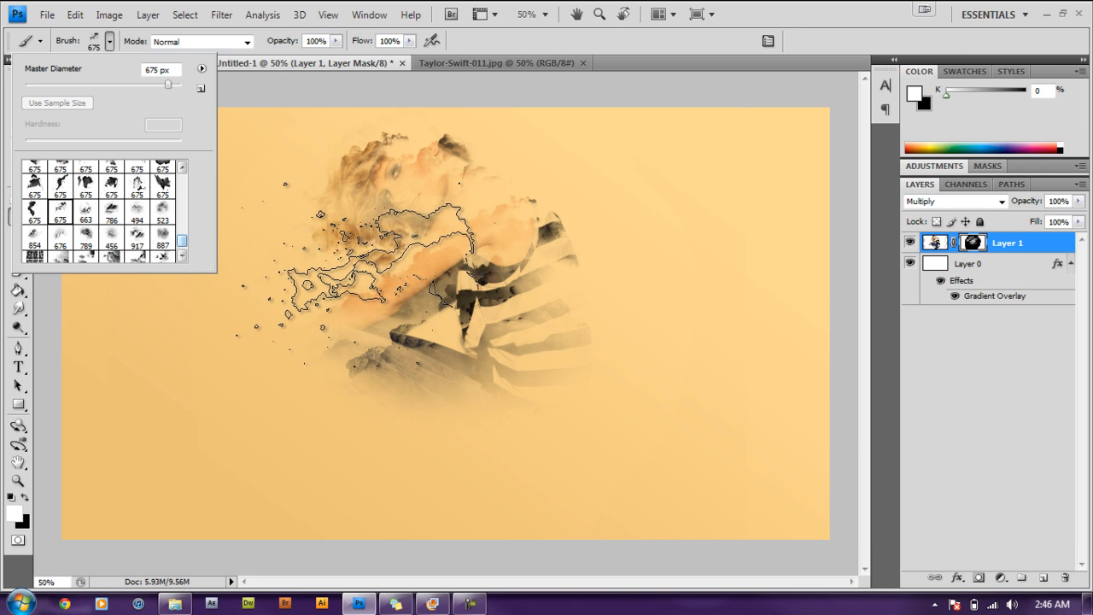
click(375, 274)
click(408, 174)
mouse_move(415, 158)
mouse_down()
mouse_move(422, 278)
mouse_move(395, 348)
mouse_move(591, 405)
mouse_up()
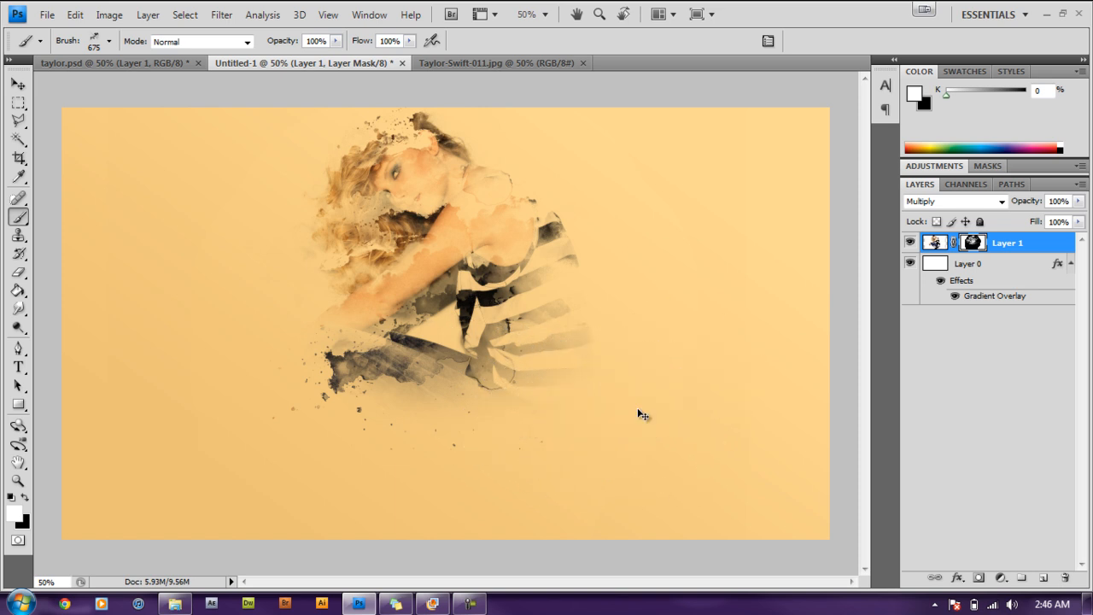
- Step backward through the history to undo the 675 px splatter stamps and the 854 px cloud stamp
click(108, 41)
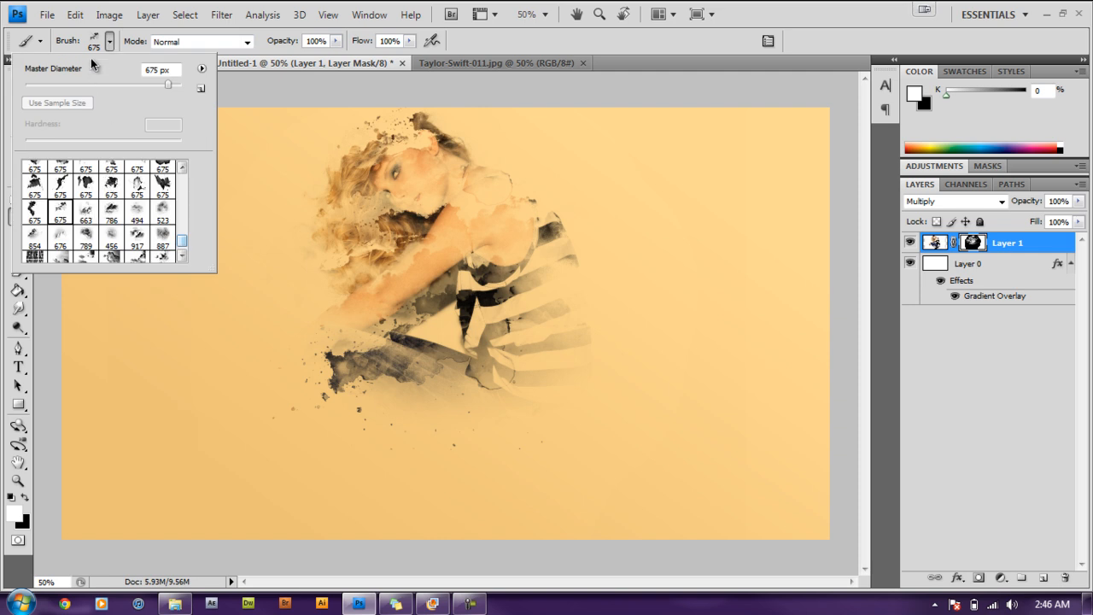
click(75, 14)
click(96, 63)
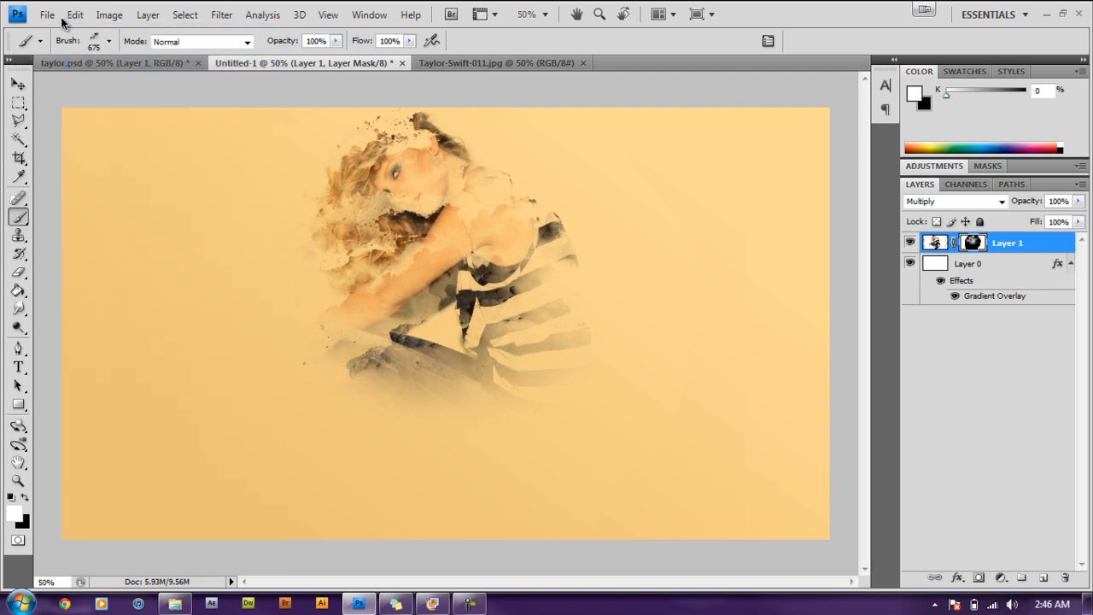
click(58, 20)
click(53, 17)
click(77, 17)
click(97, 62)
click(75, 16)
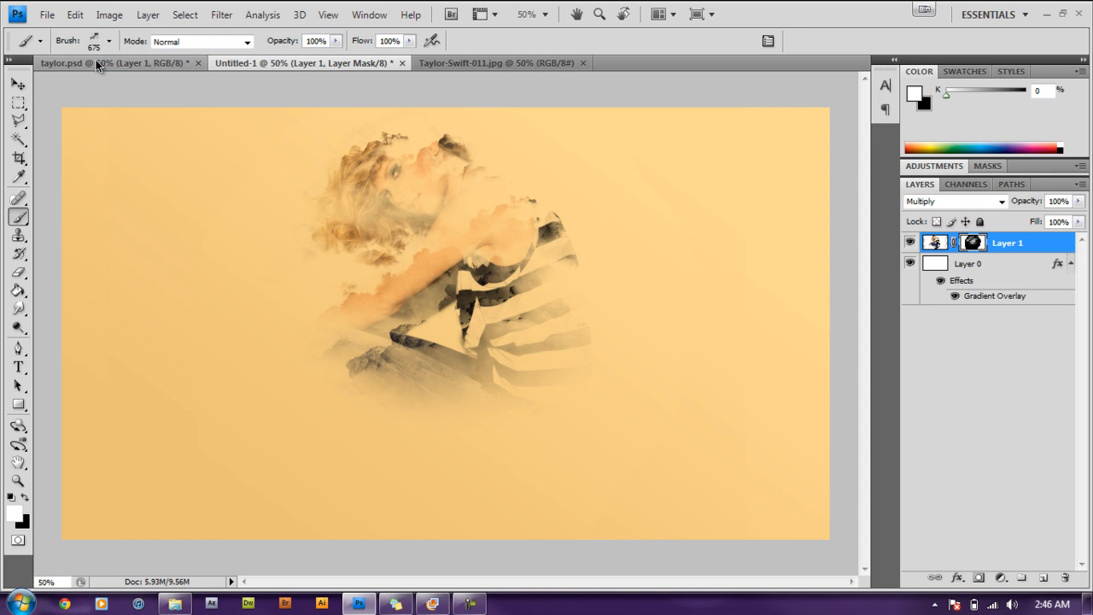
click(75, 14)
click(104, 64)
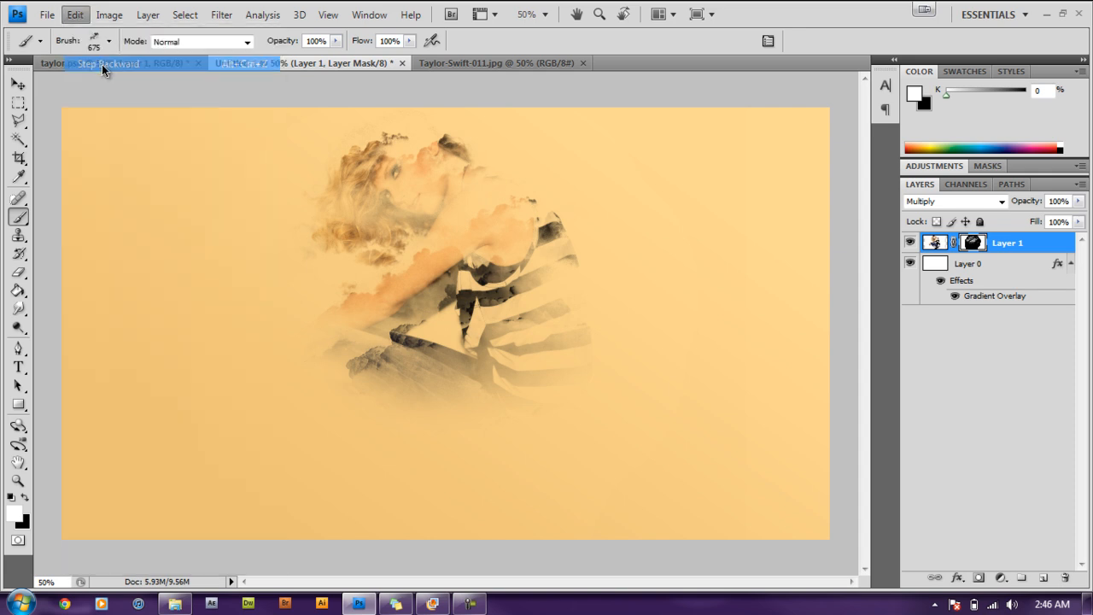
- Reveal a small patch at the waist on the mask with the 789 px cloud brush reduced to 193 px
click(110, 42)
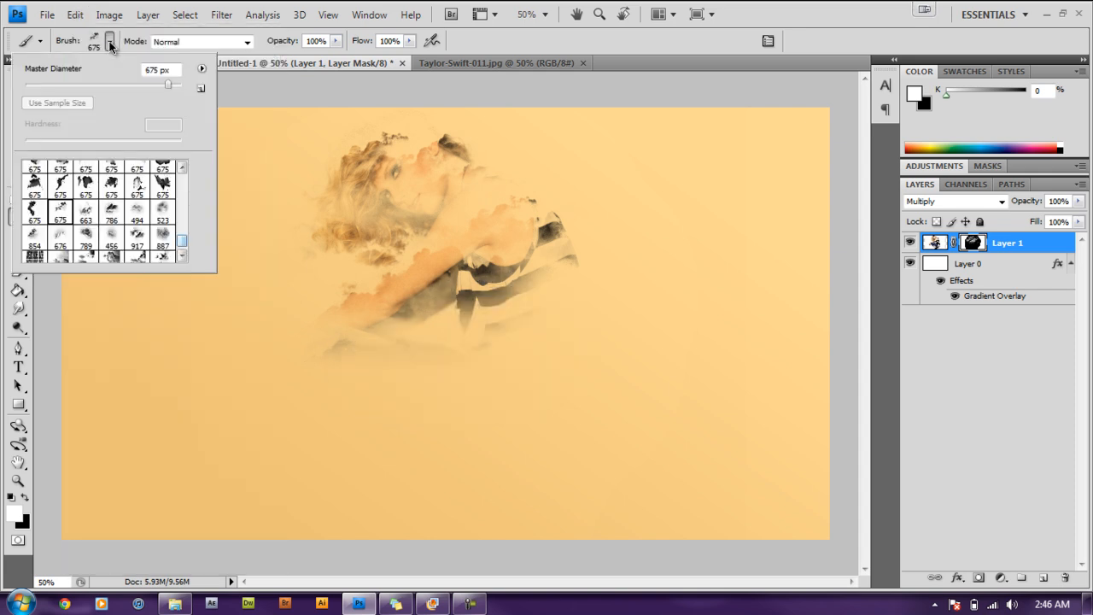
click(87, 238)
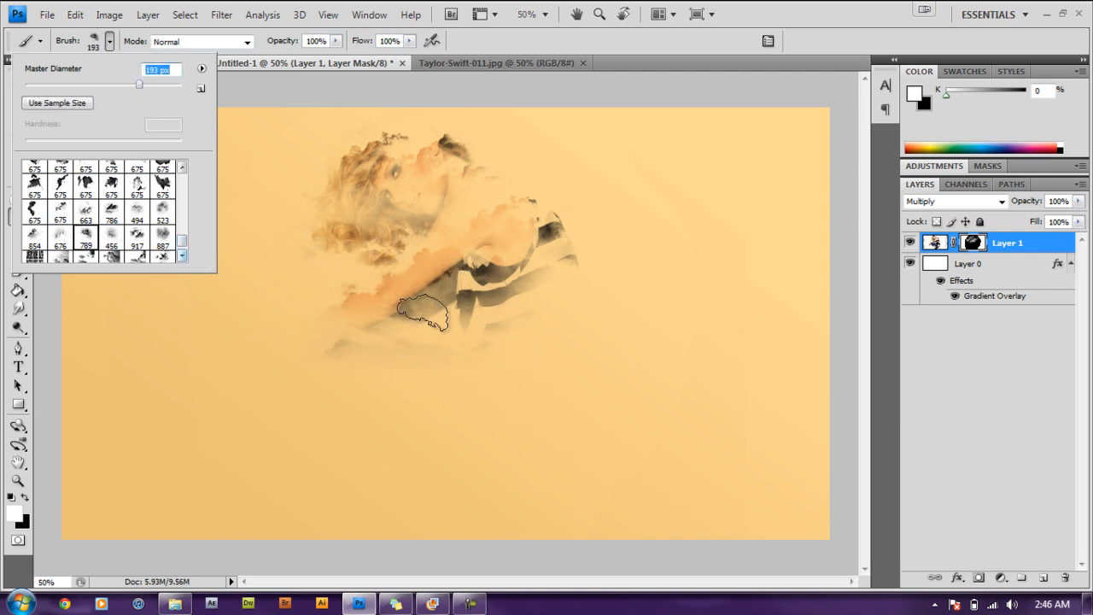
click(475, 346)
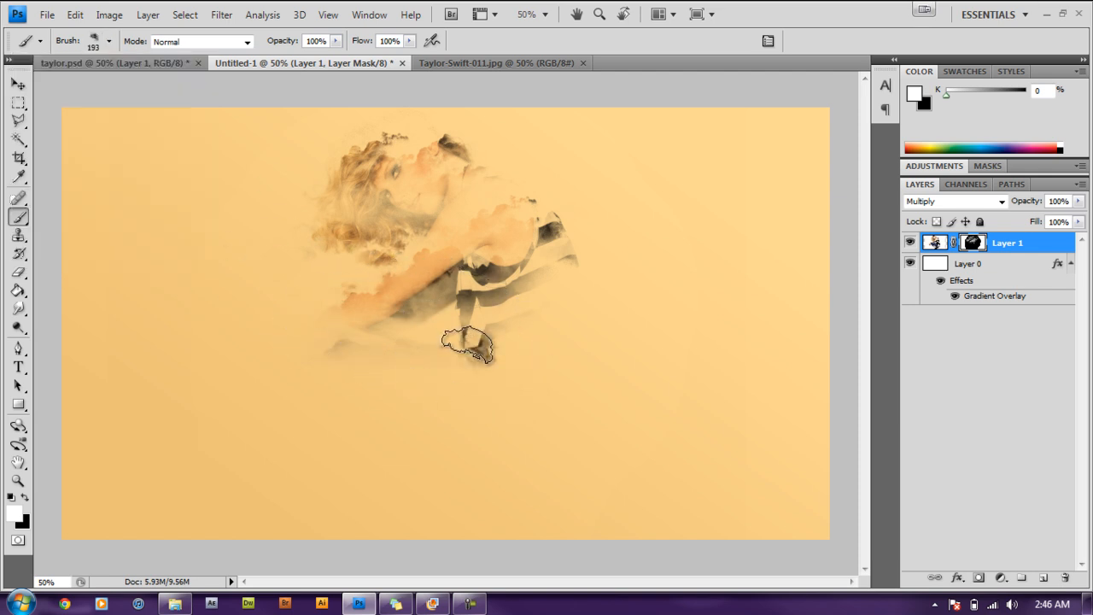
- Reveal the lower striped top, the curls beside the face and the forearm on the mask with the 854 px cloud brush
click(110, 42)
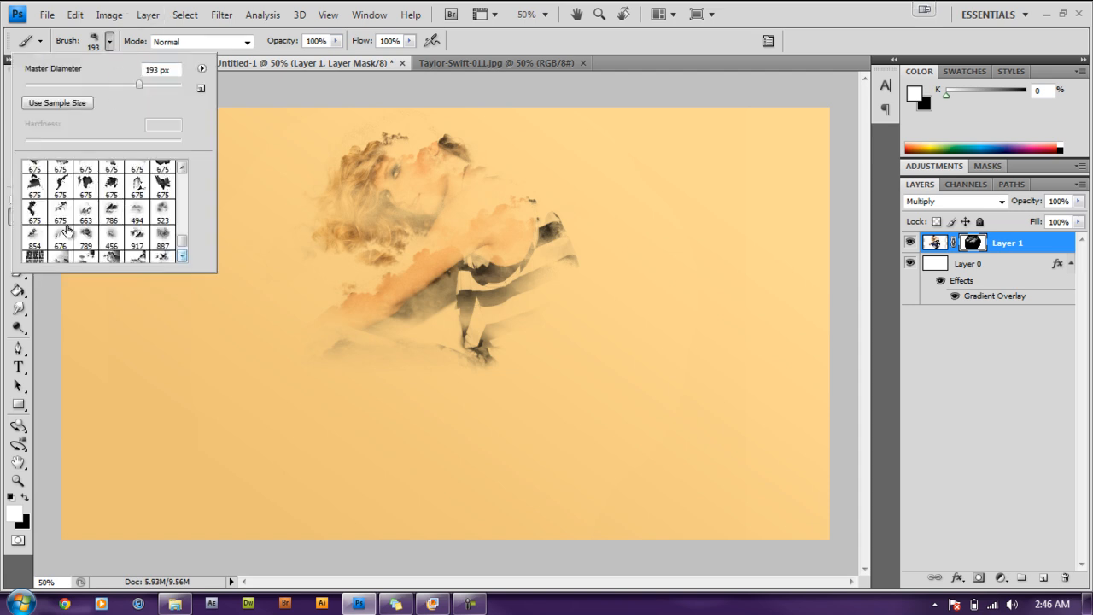
click(29, 242)
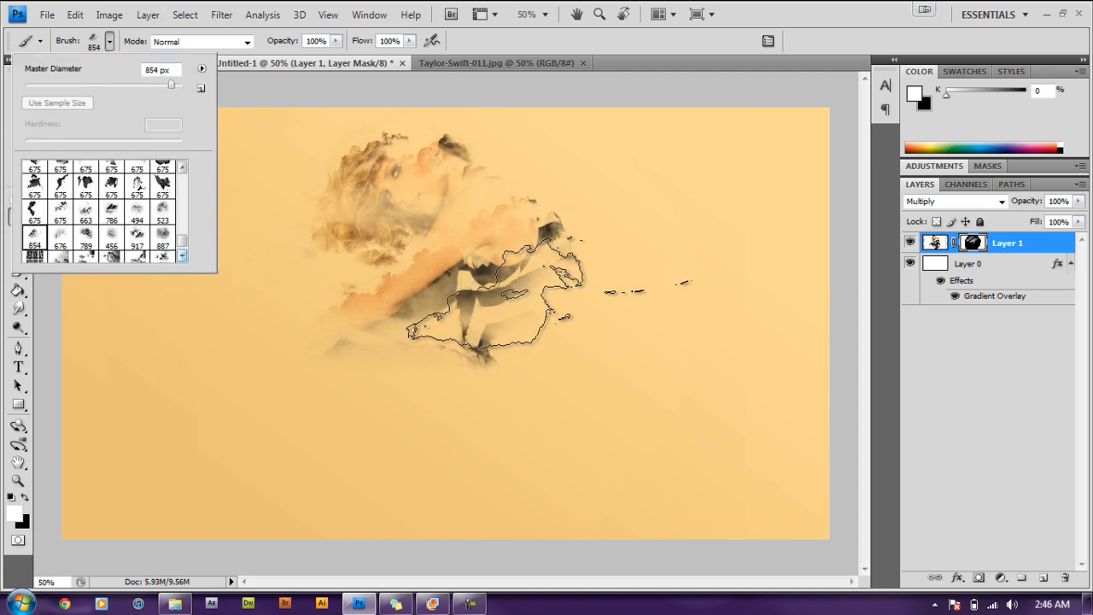
click(509, 305)
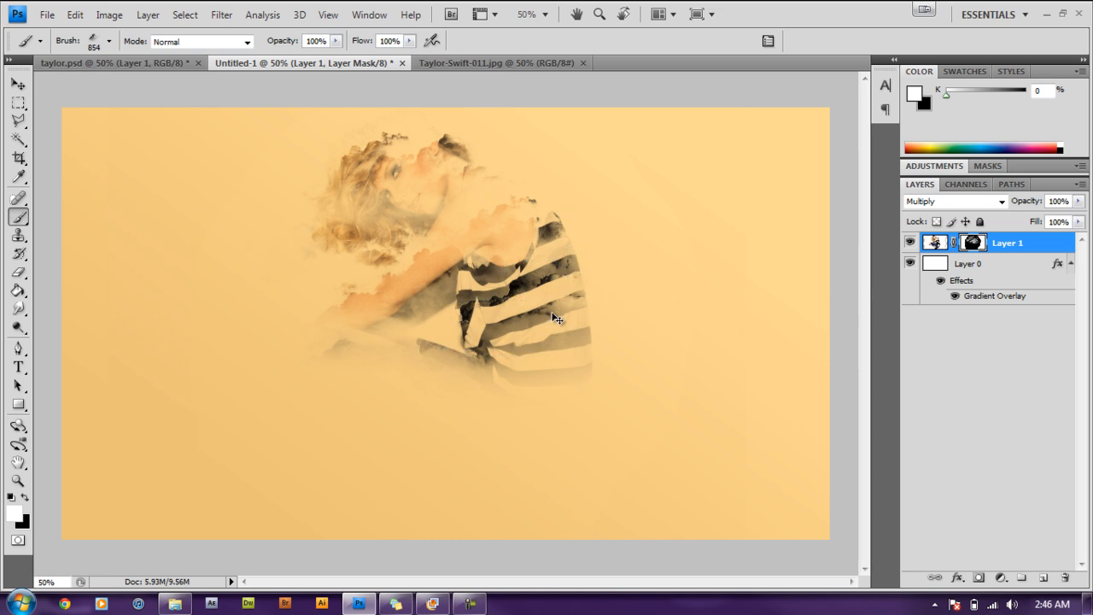
key(ctrl+z)
key(ctrl+z)
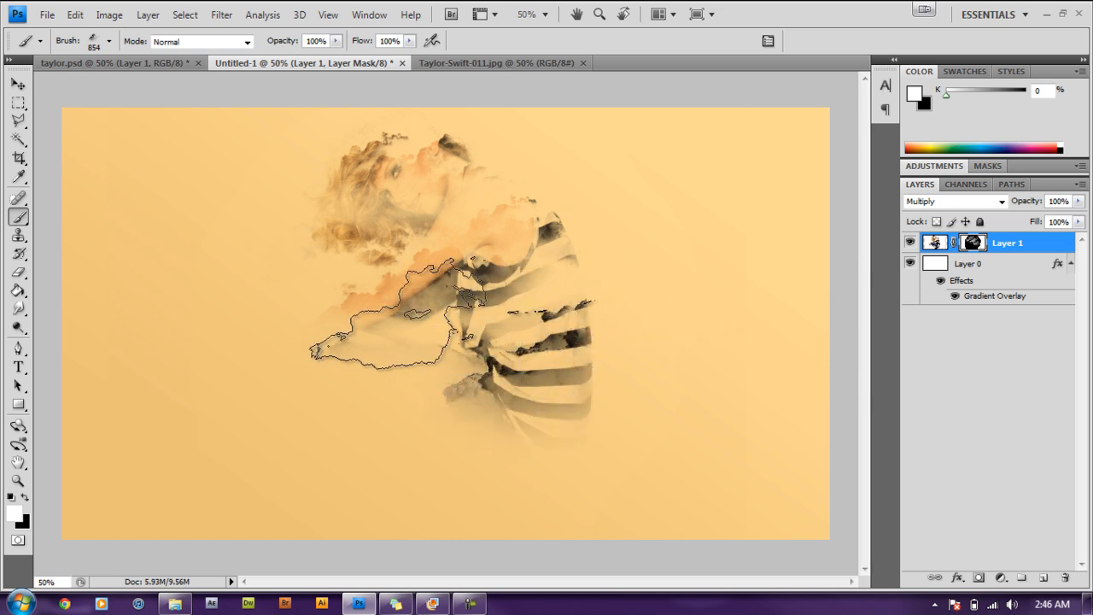
mouse_move(322, 286)
mouse_down()
mouse_move(314, 205)
mouse_move(339, 159)
mouse_move(427, 164)
mouse_move(438, 193)
mouse_move(376, 219)
mouse_move(357, 214)
mouse_up()
key(ctrl+z)
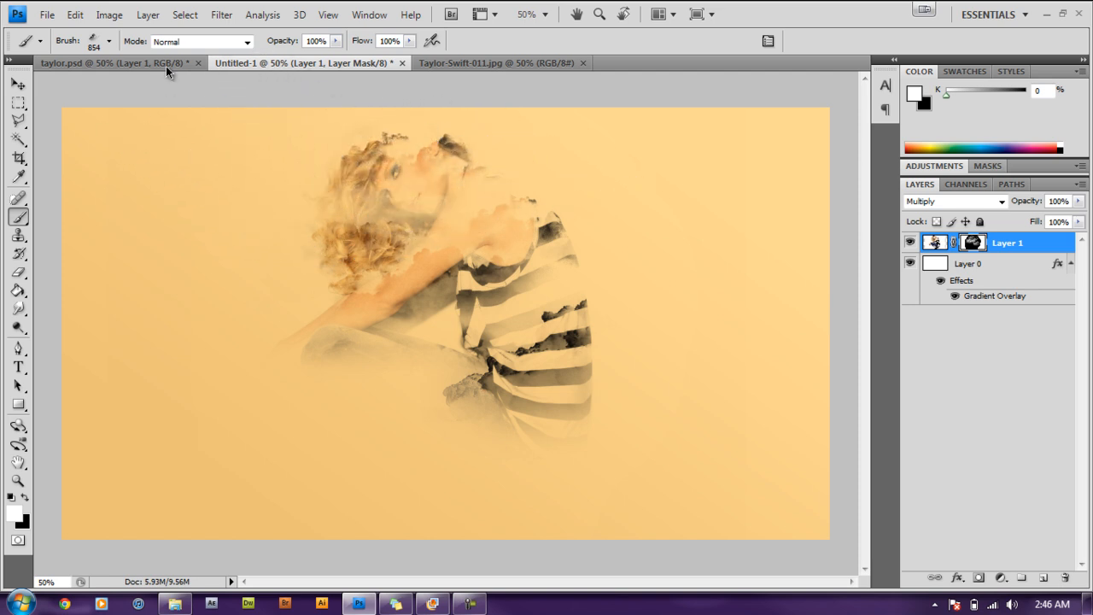
- Reveal the hairline above the forehead on the mask with the 917 px cloud brush reduced to 166 px
click(109, 43)
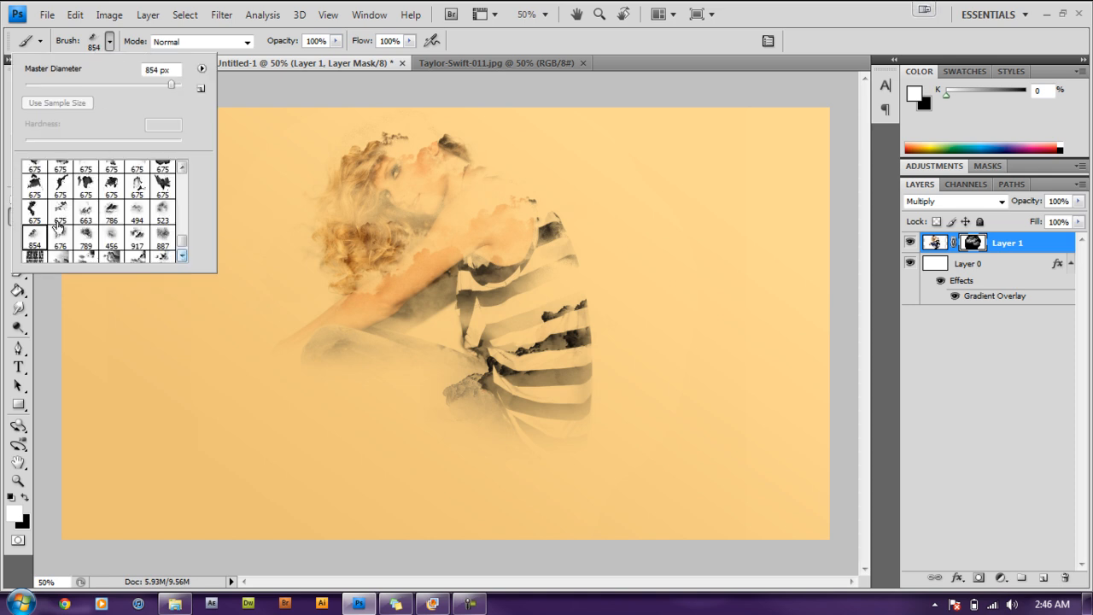
click(86, 238)
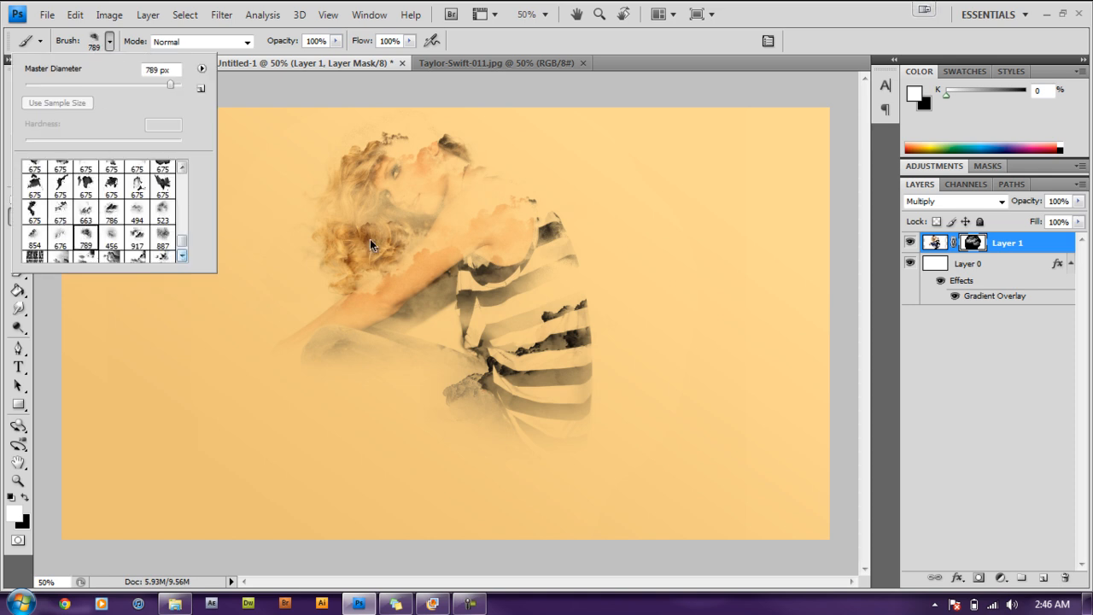
click(139, 238)
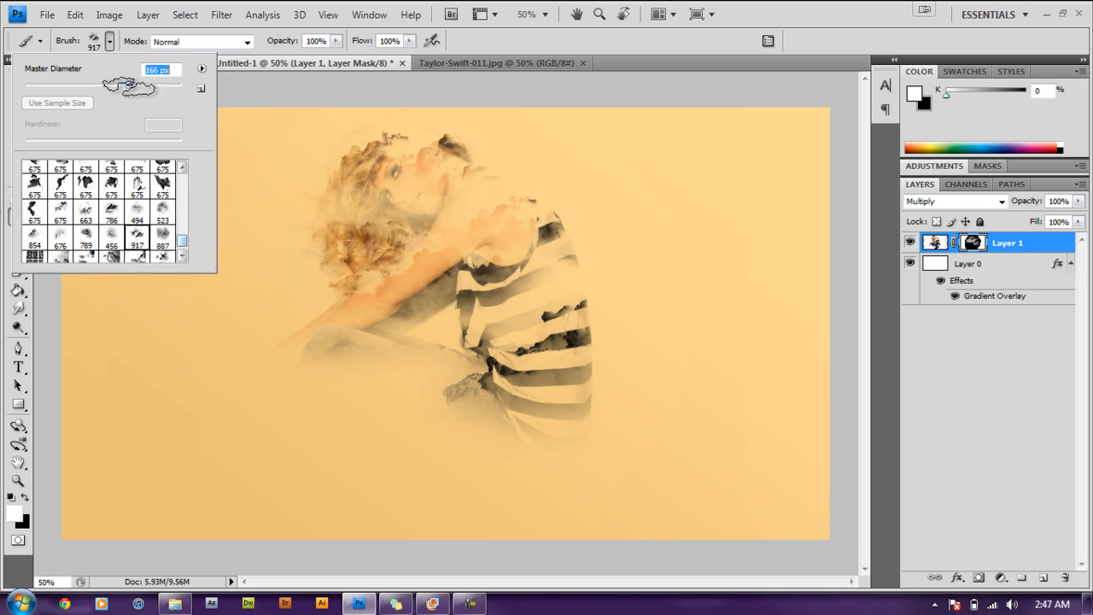
click(411, 145)
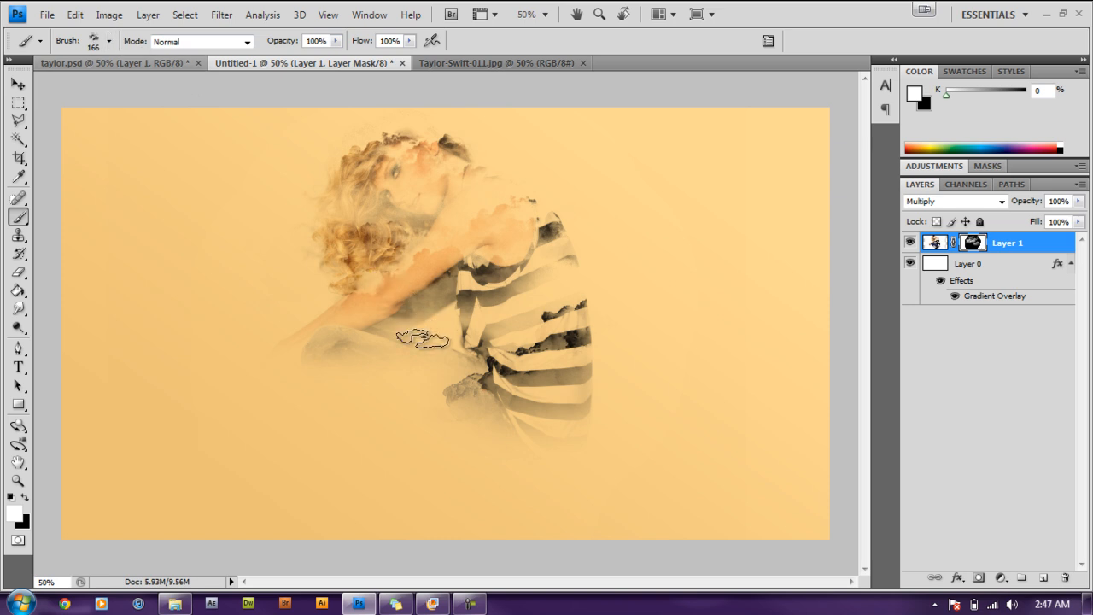
- Reveal the knee and thigh of the jeans on the mask with the 676 px cloud brush
click(109, 43)
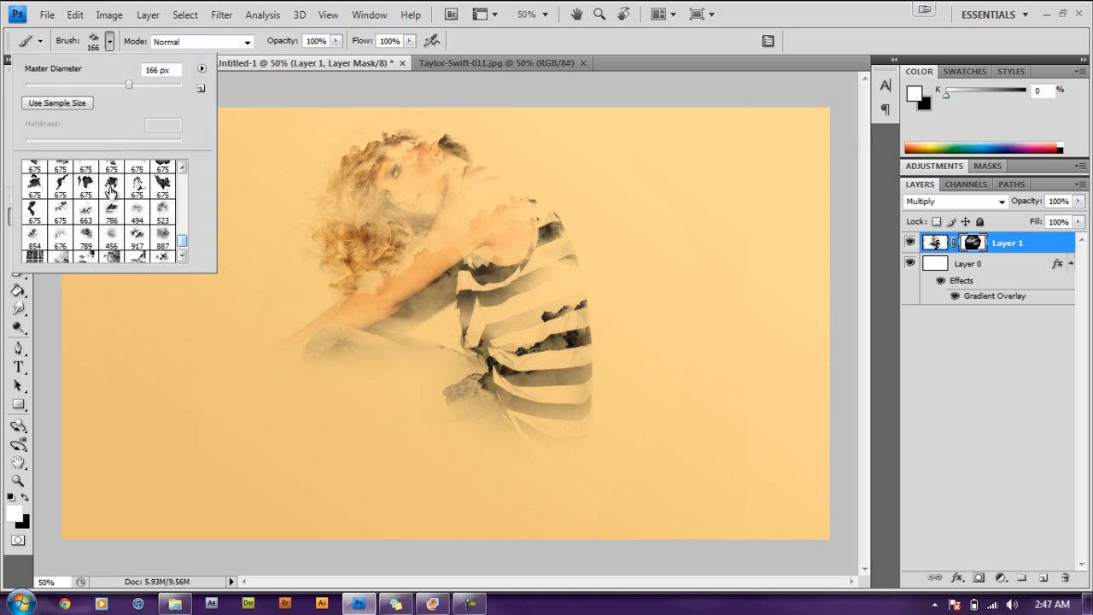
click(86, 235)
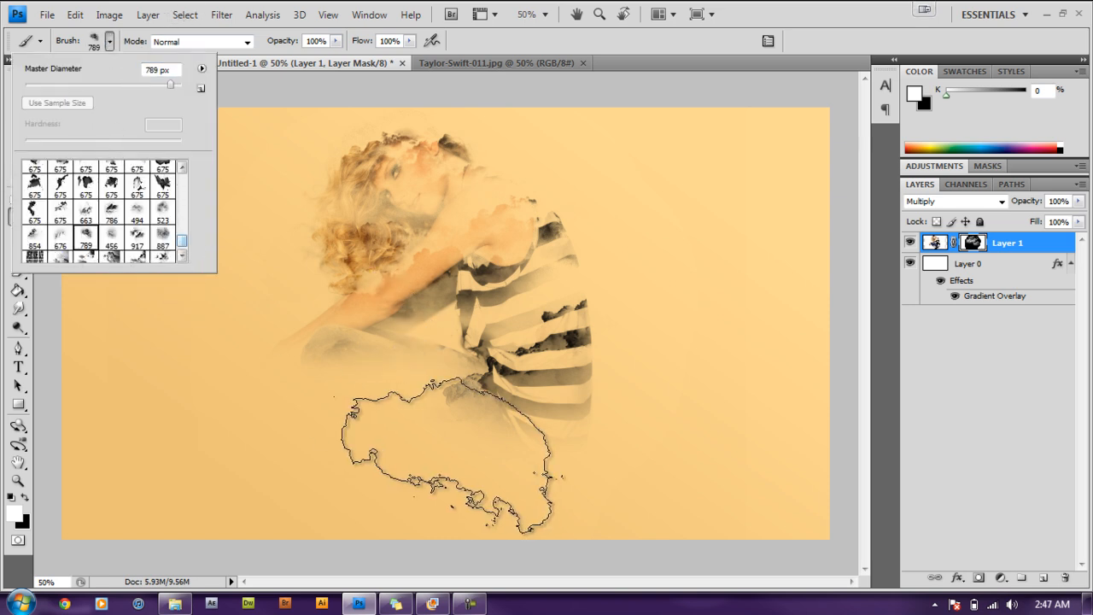
click(62, 241)
click(400, 371)
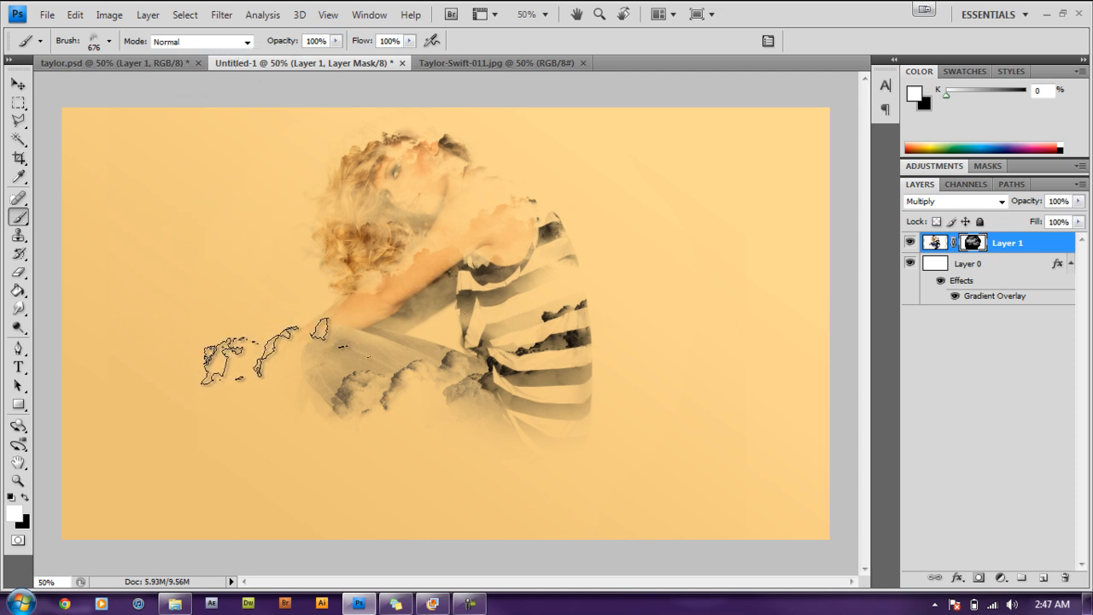
- Try revealing the lower forearm and hand on the mask with the 676 px cloud brush
click(286, 361)
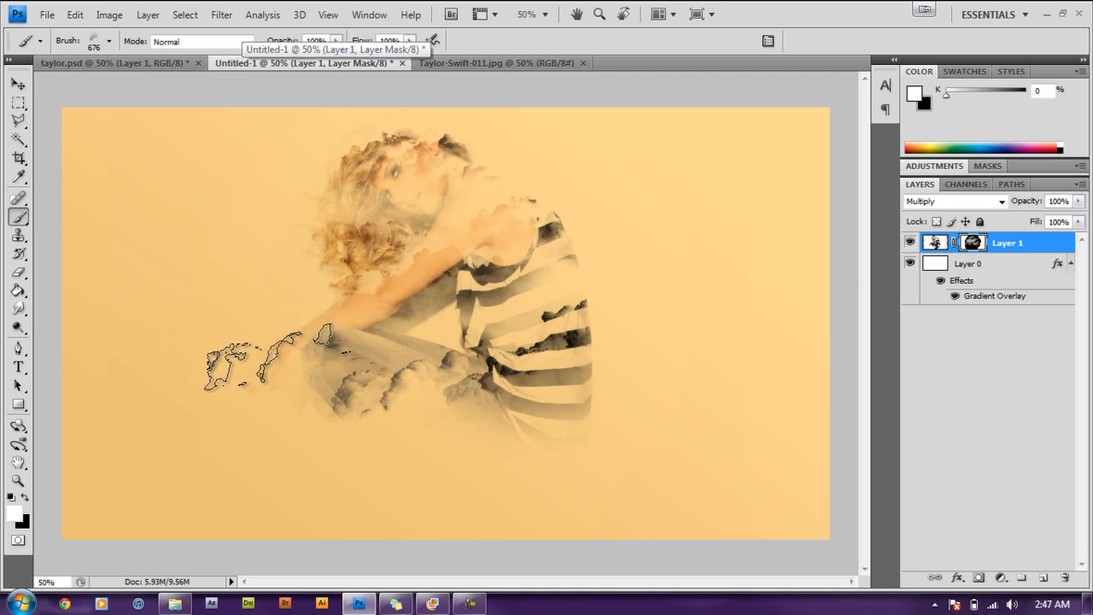
click(274, 374)
click(290, 402)
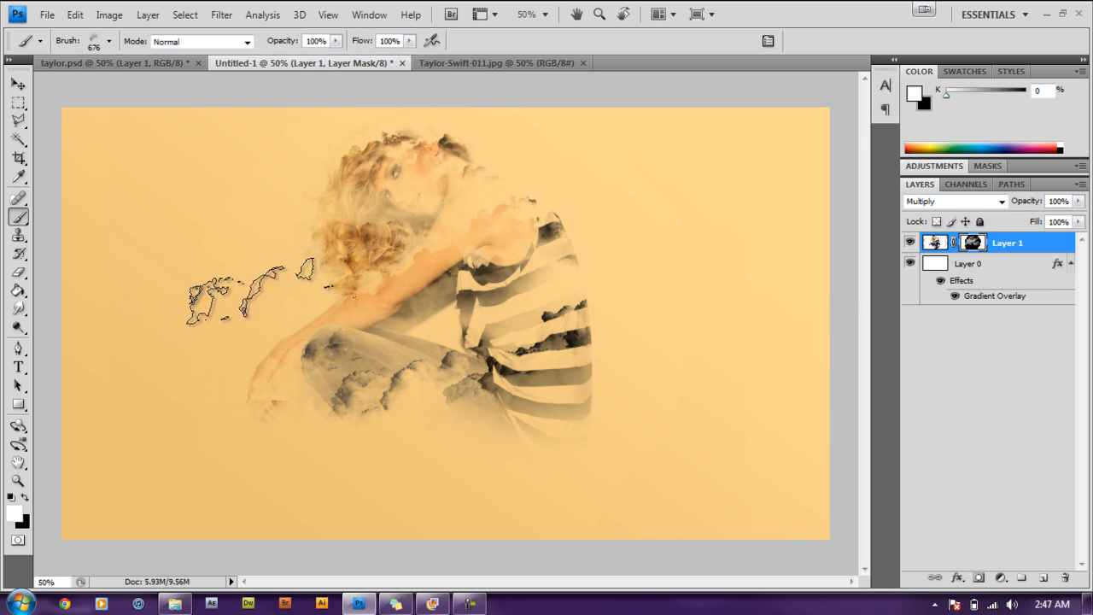
- Step backward through the history to undo the 676 px cloud stamps over the forearm and hand
click(76, 16)
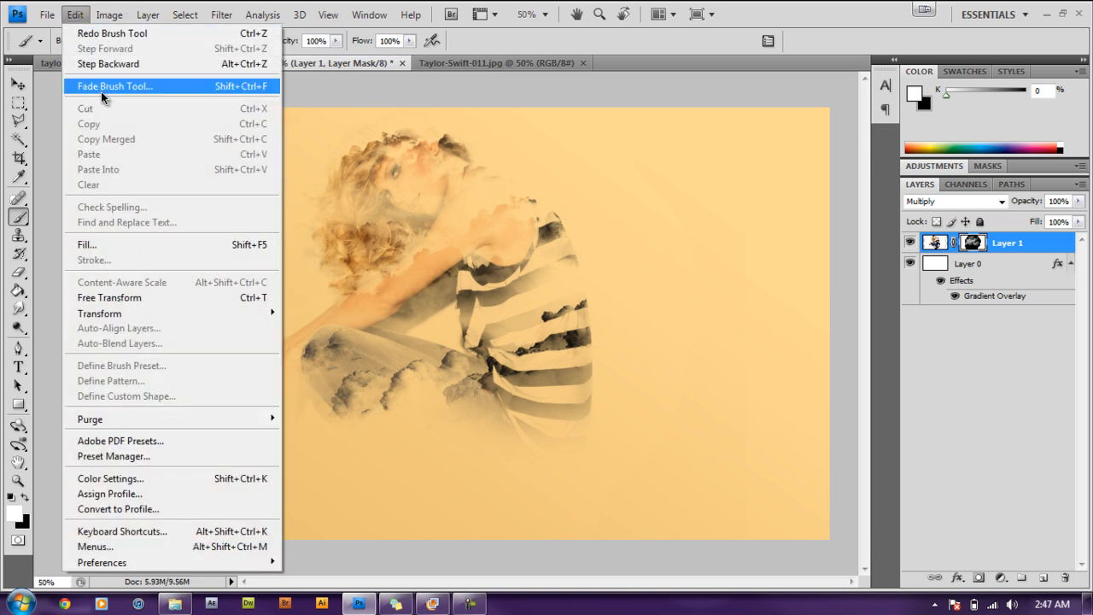
click(150, 76)
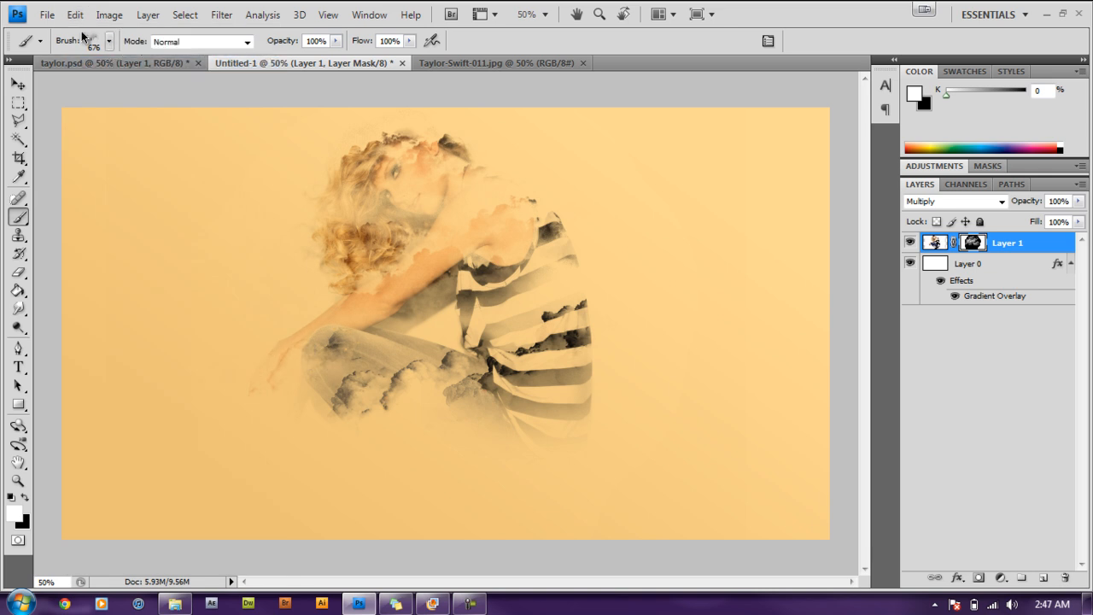
click(75, 15)
click(88, 66)
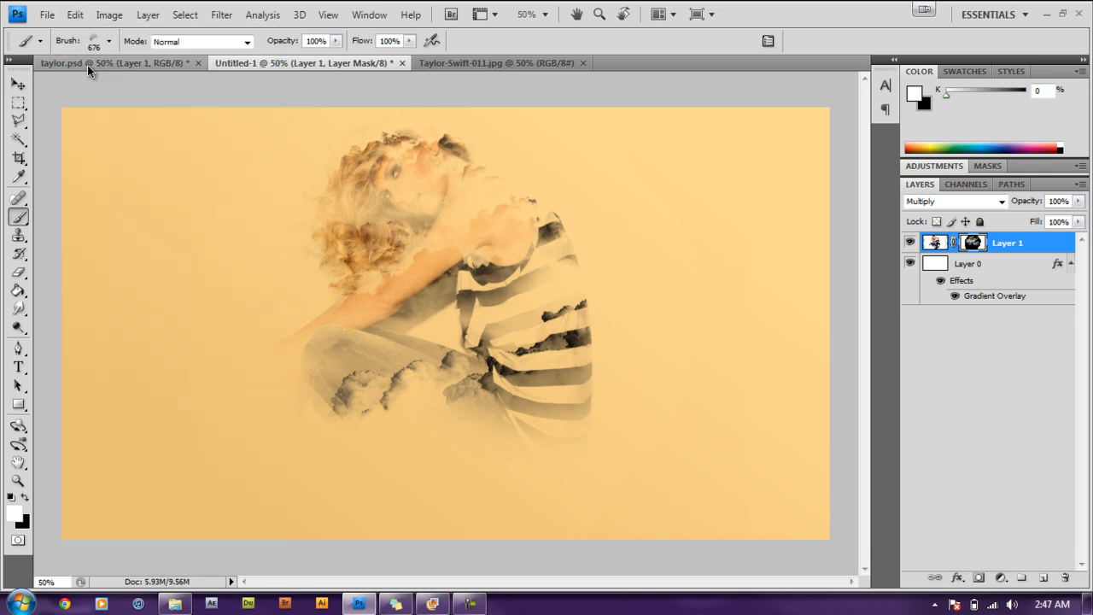
- Reveal the hand, knee and lower legs on the mask with the 523 px cloud brush
click(108, 44)
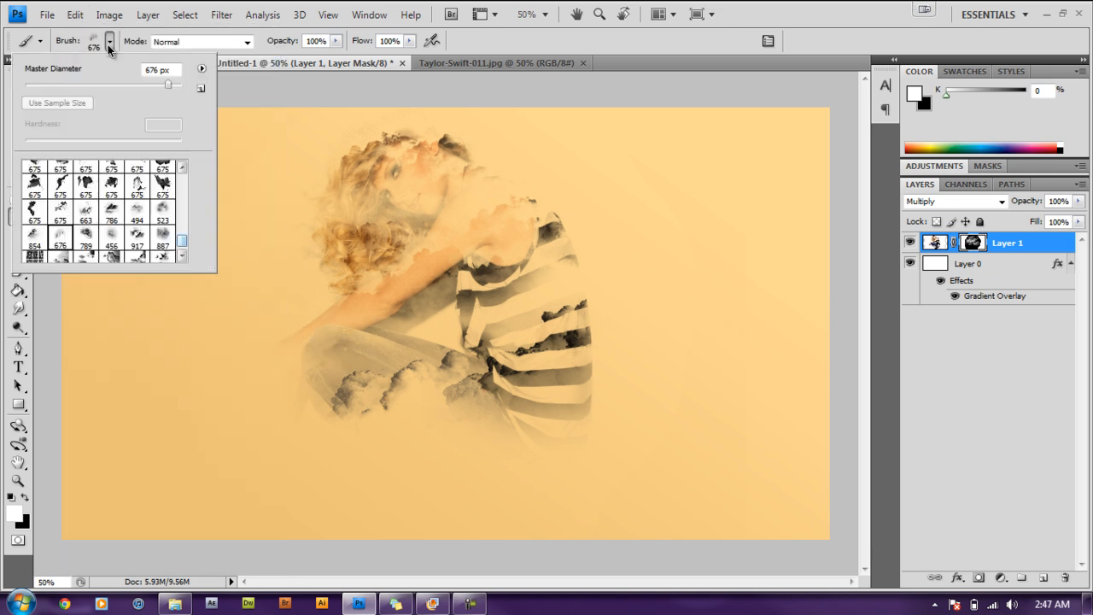
click(163, 219)
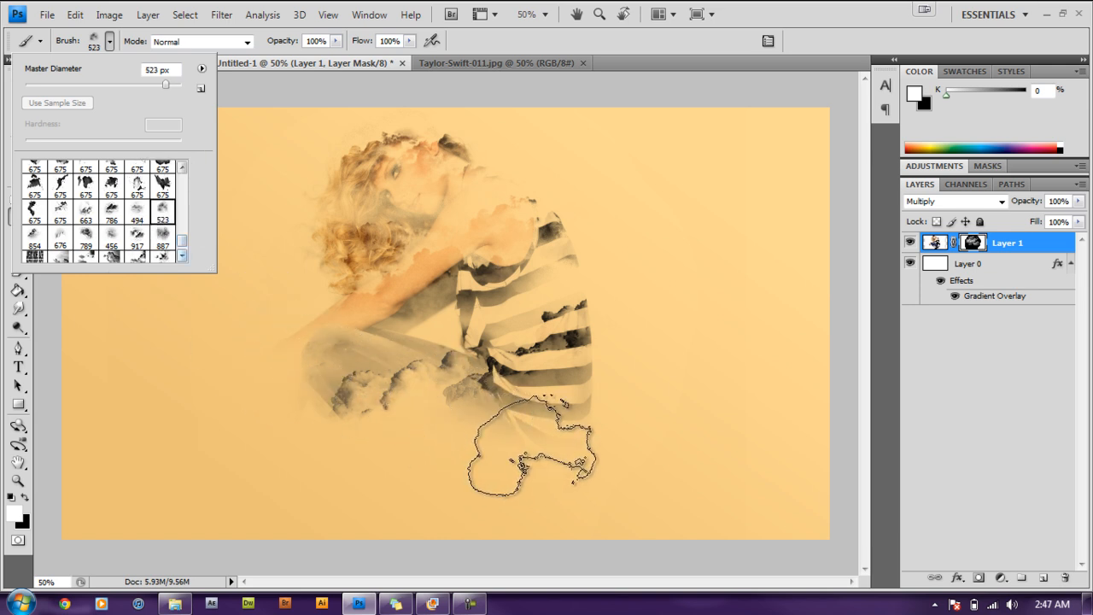
click(303, 362)
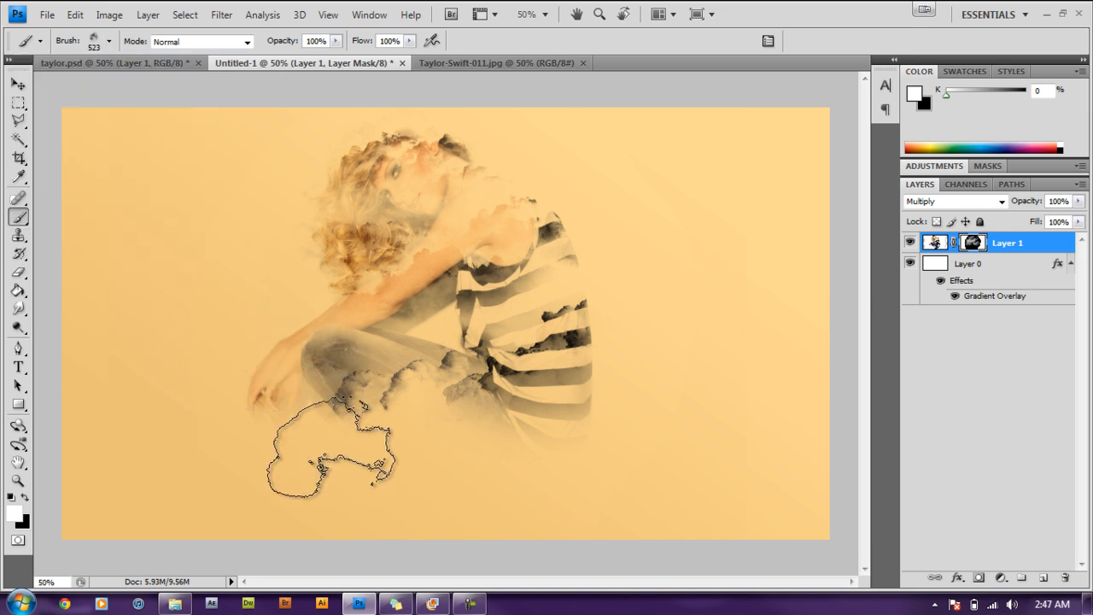
click(465, 457)
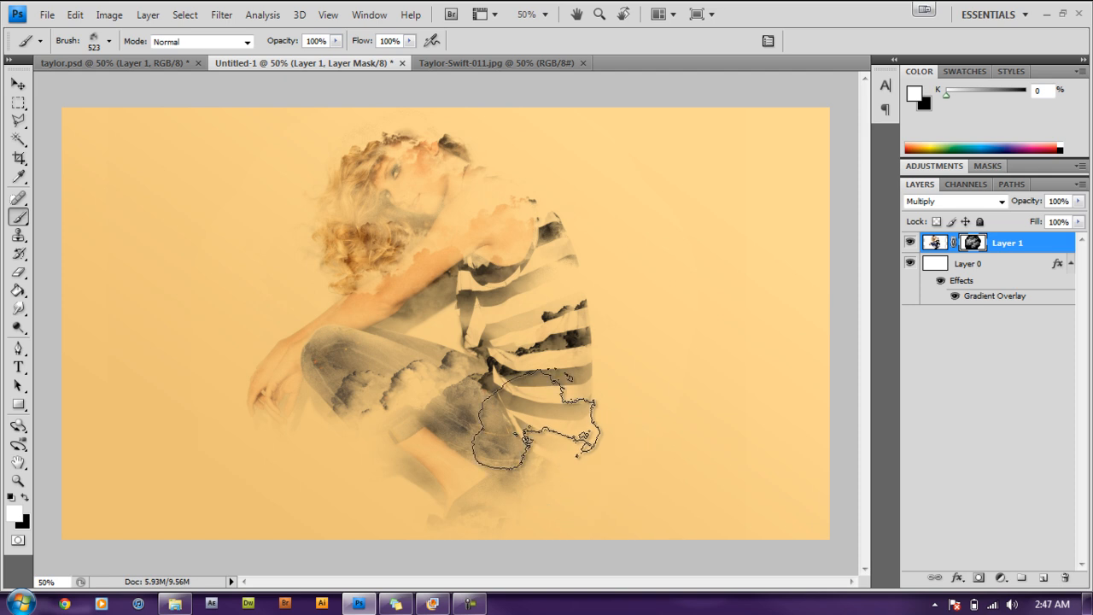
- Reveal the hair on the crown of the head on the mask with the 854 px cloud brush reduced to 380 px
click(109, 41)
click(109, 212)
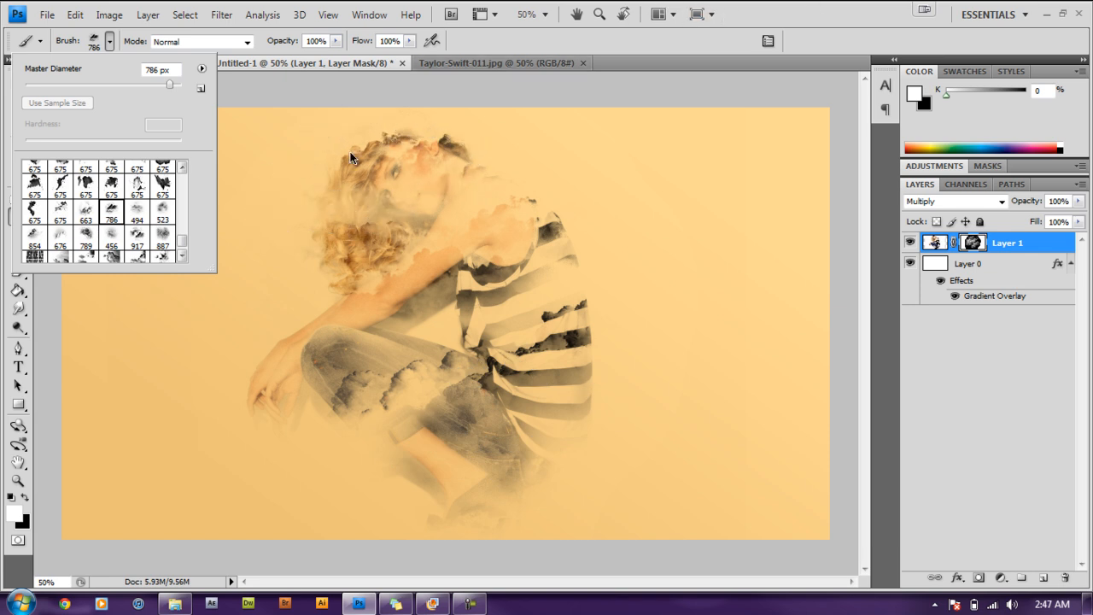
drag(101, 85, 134, 84)
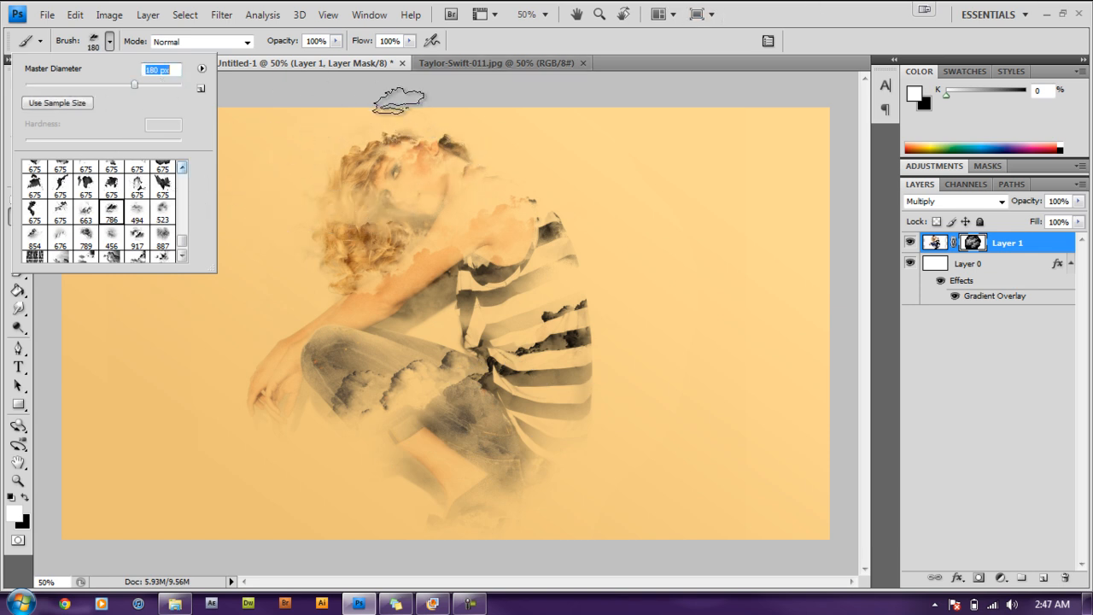
click(130, 211)
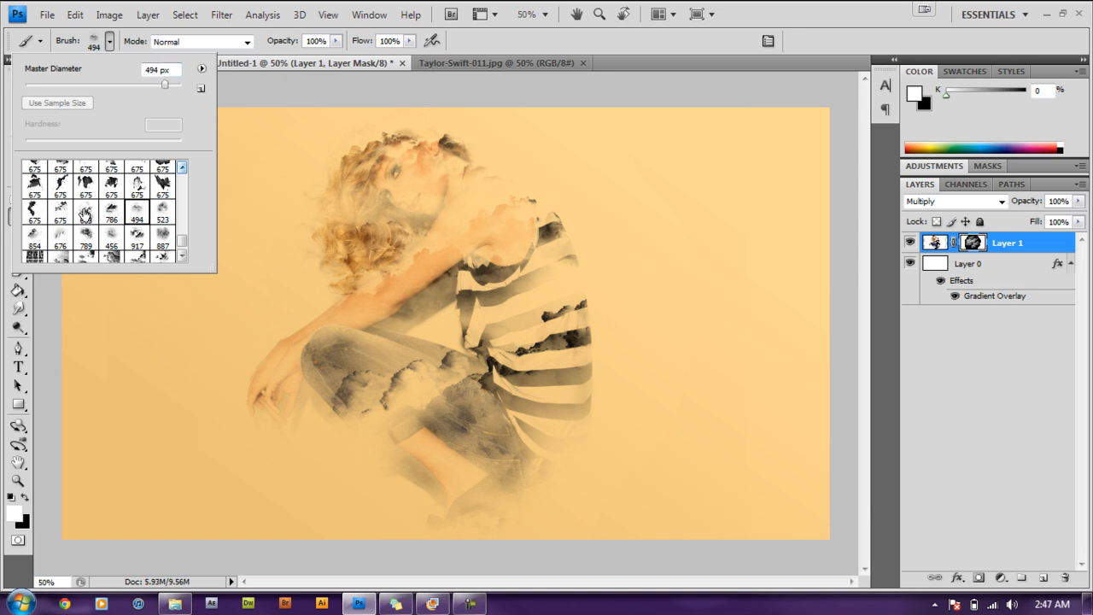
click(63, 211)
click(34, 235)
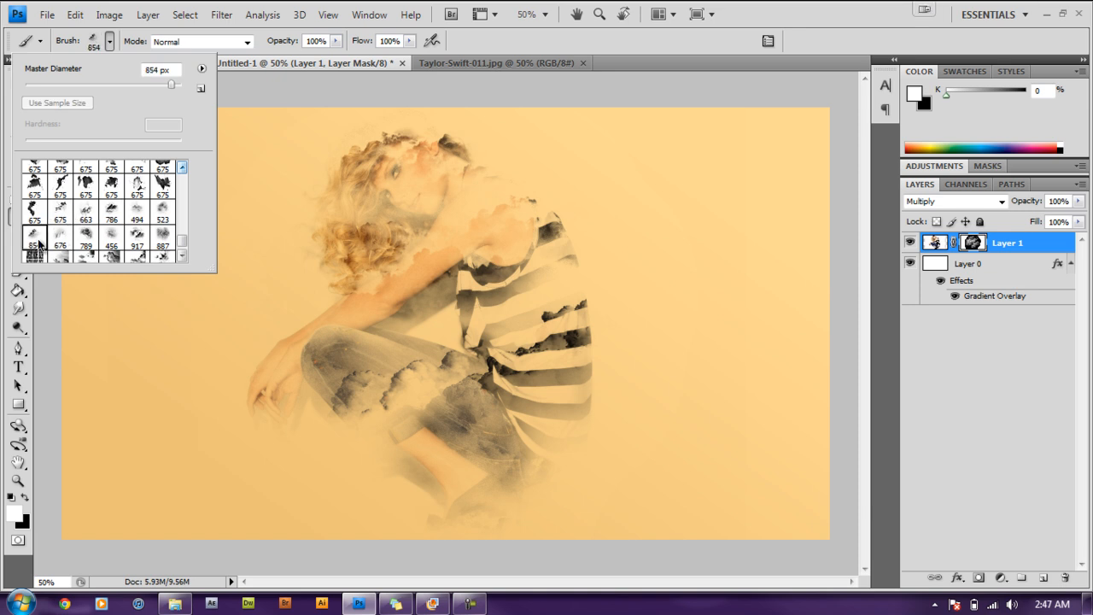
click(157, 85)
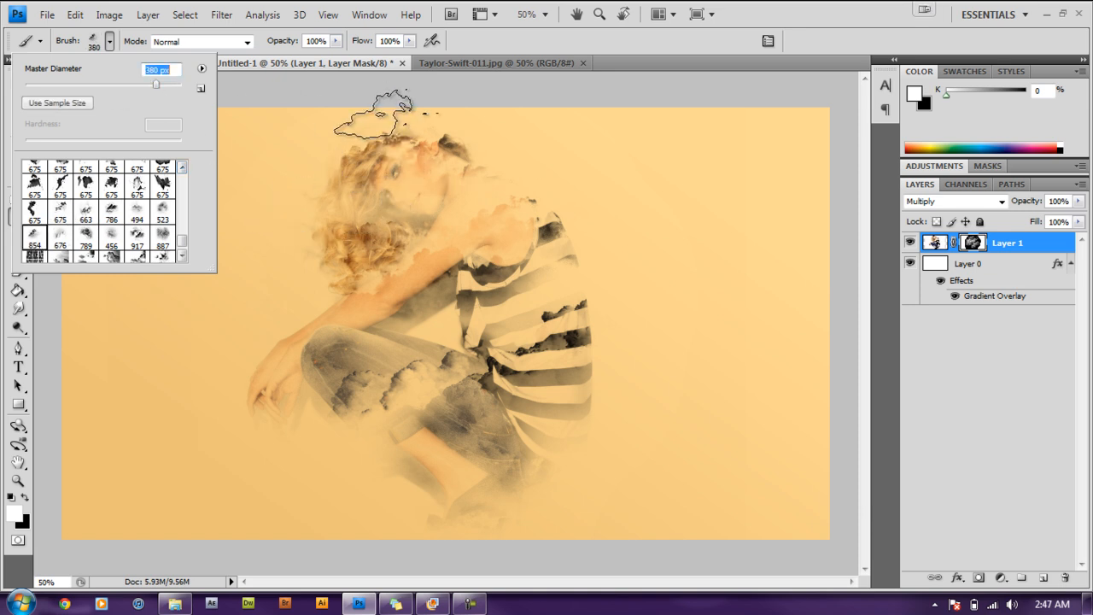
click(450, 134)
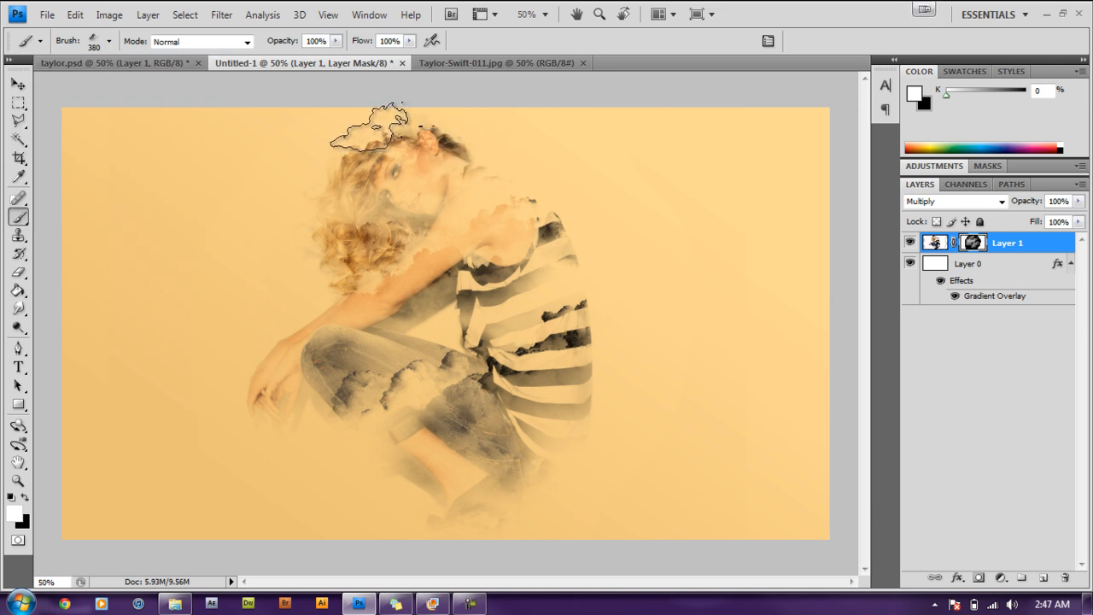
click(382, 129)
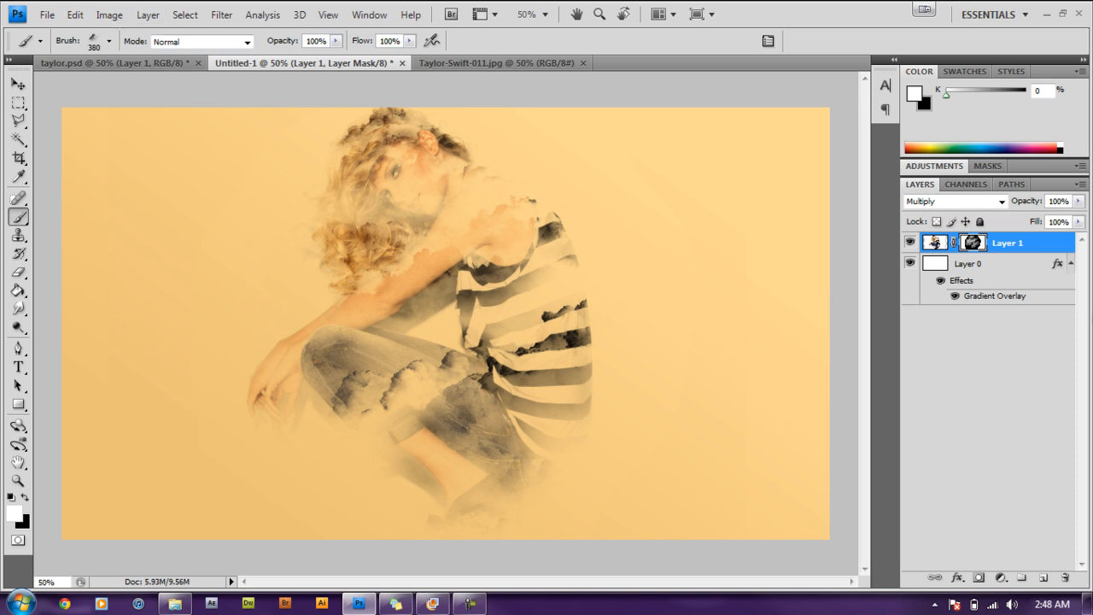
- Apply a Brightness/Contrast adjustment to the Layer 1 mask with brightness -18 and contrast 56
click(126, 17)
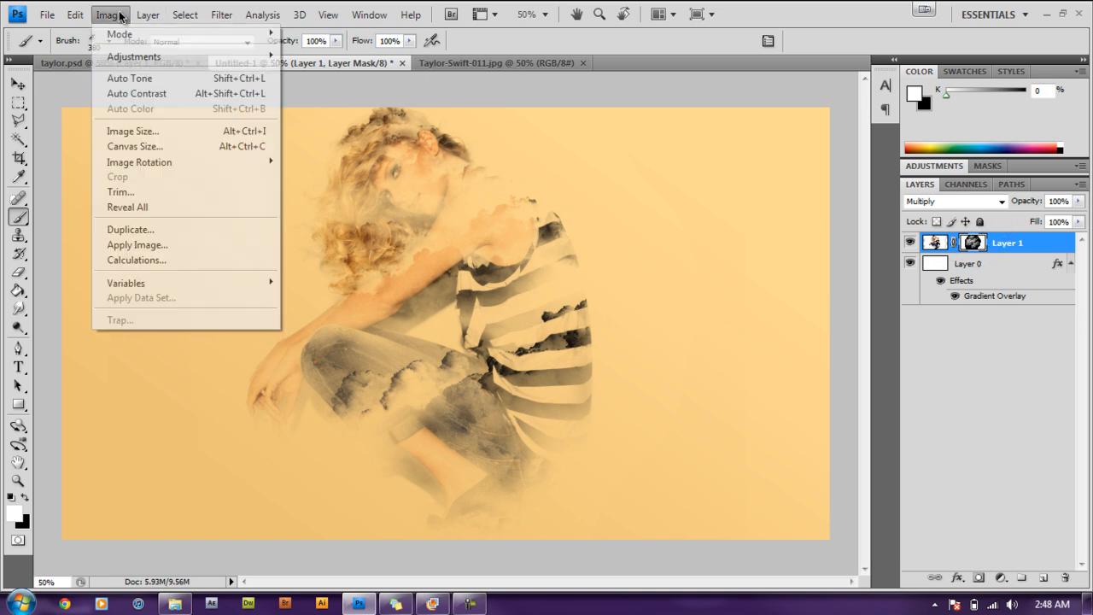
mouse_move(168, 58)
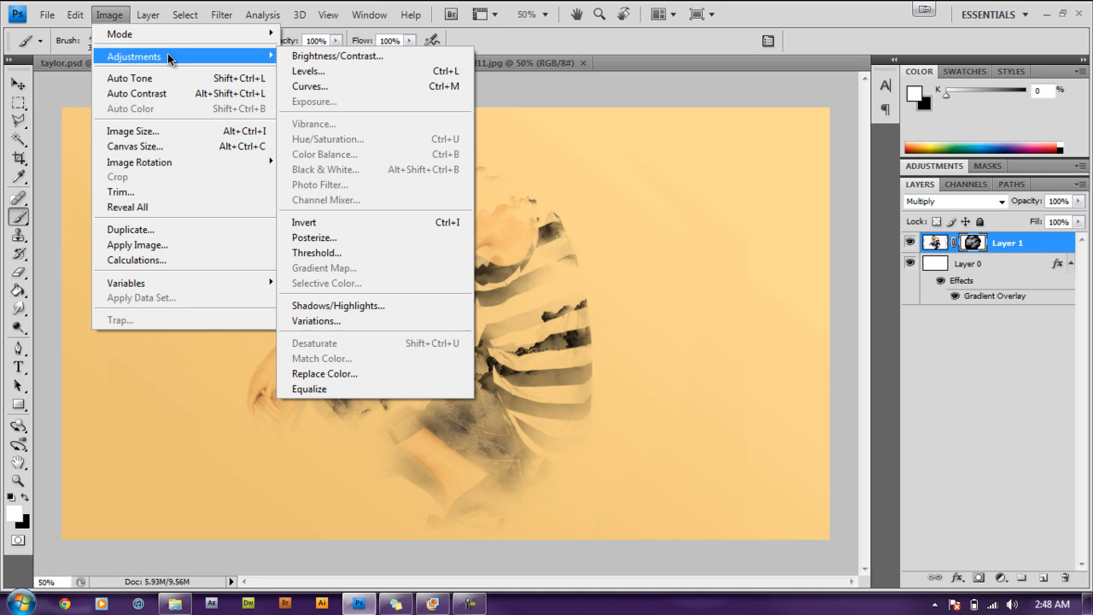
click(311, 56)
drag(899, 210, 870, 208)
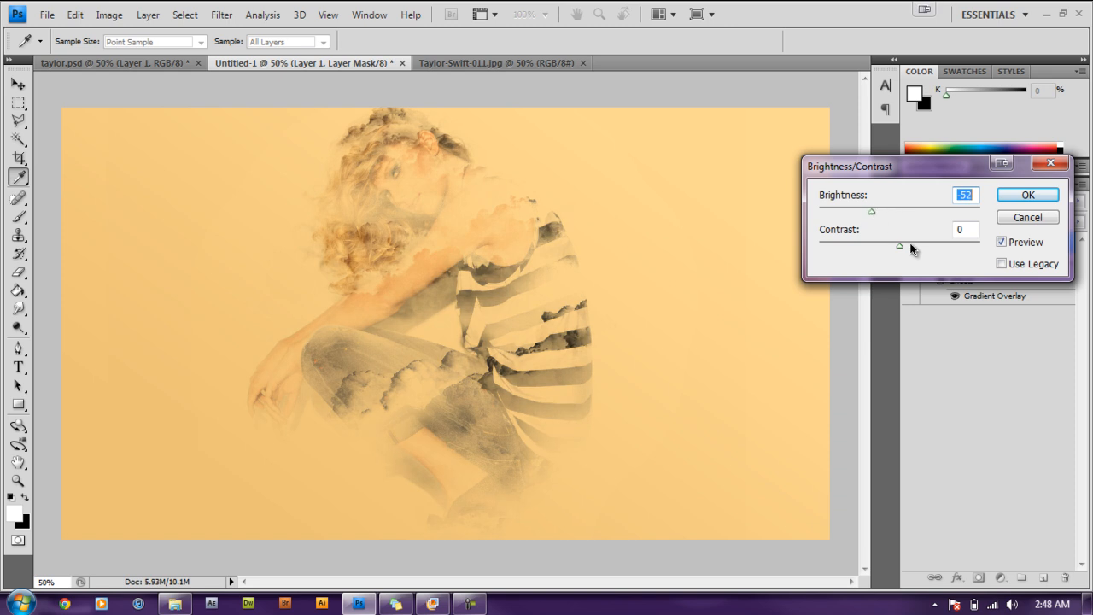
drag(942, 253, 972, 254)
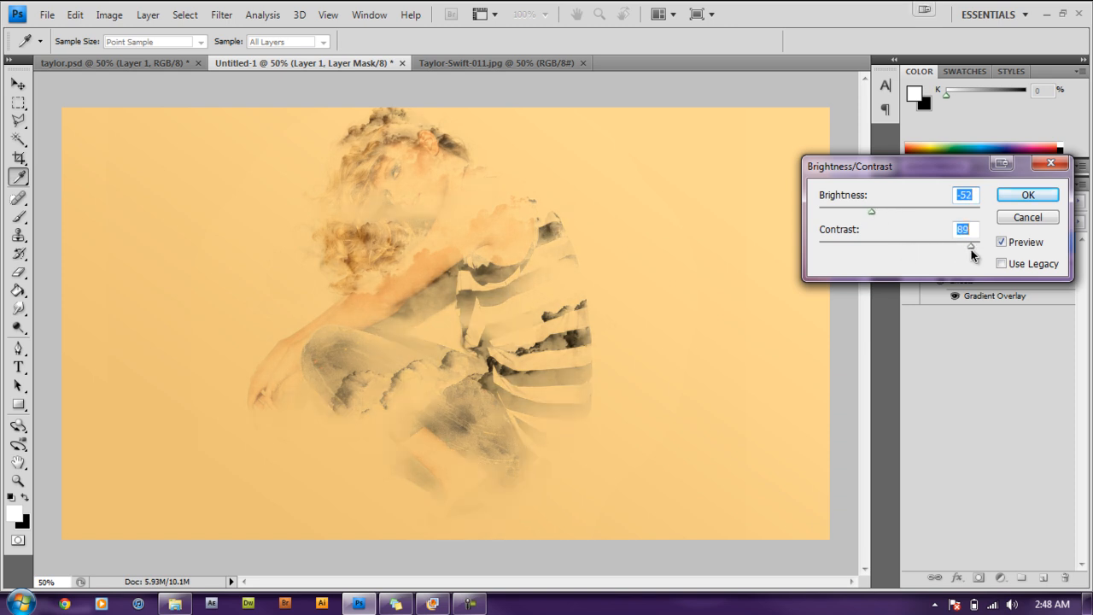
drag(879, 214, 890, 214)
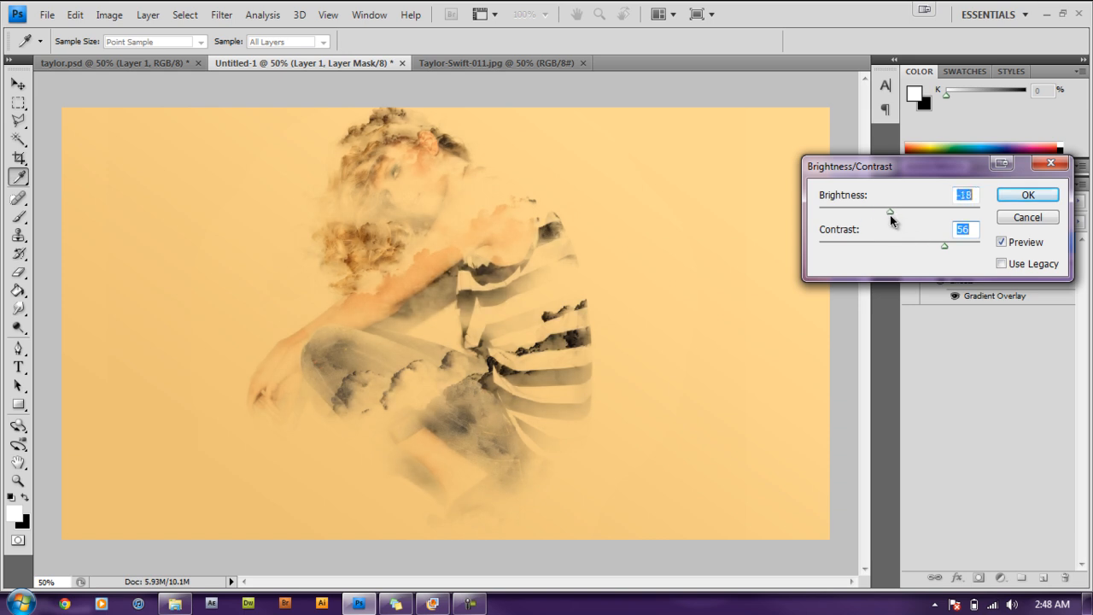
click(1030, 195)
- Apply a Levels adjustment to the Layer 1 mask with black input 18 and midtone 1.48
click(109, 17)
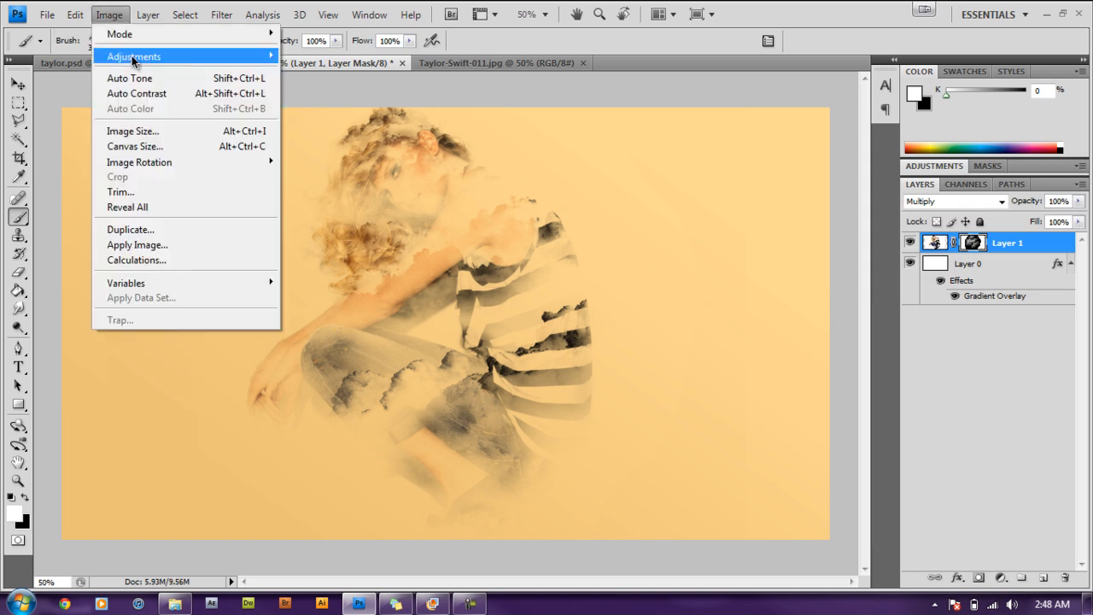
mouse_move(135, 58)
click(310, 71)
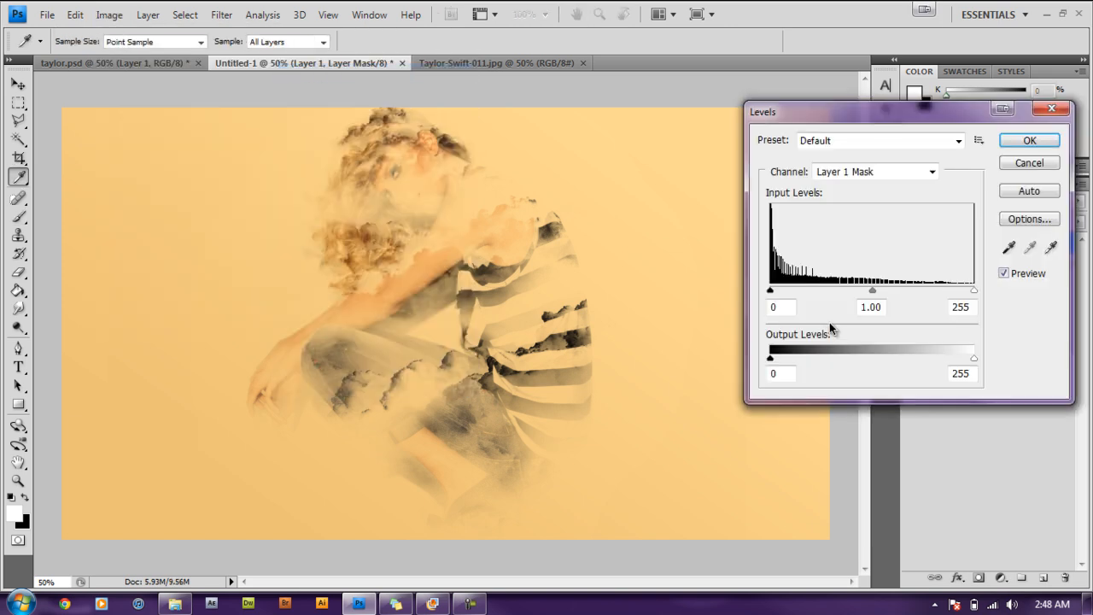
drag(784, 295, 789, 295)
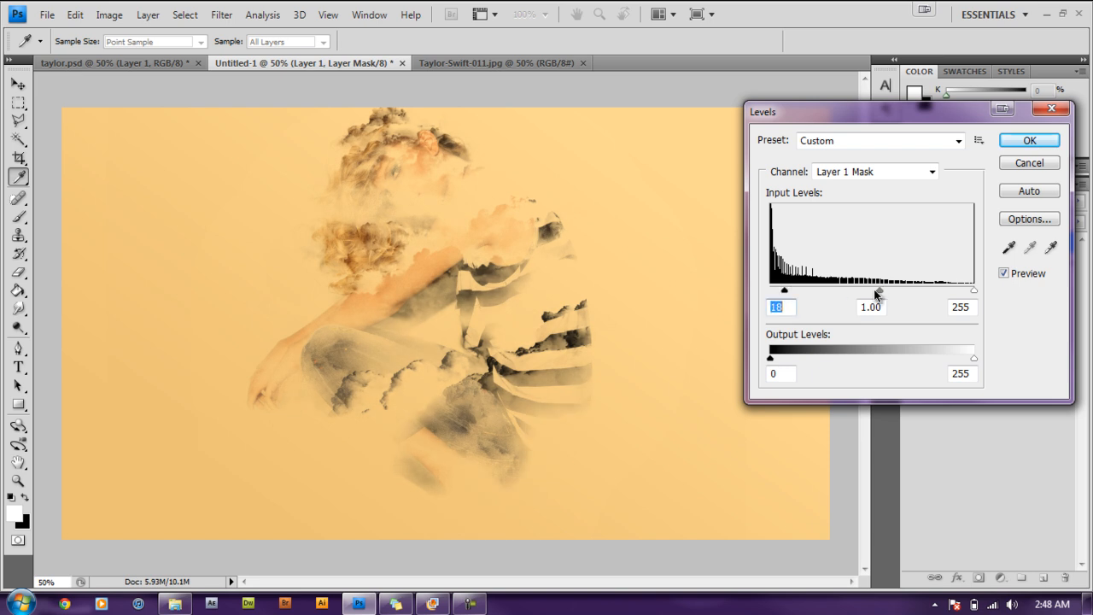
drag(877, 290, 854, 291)
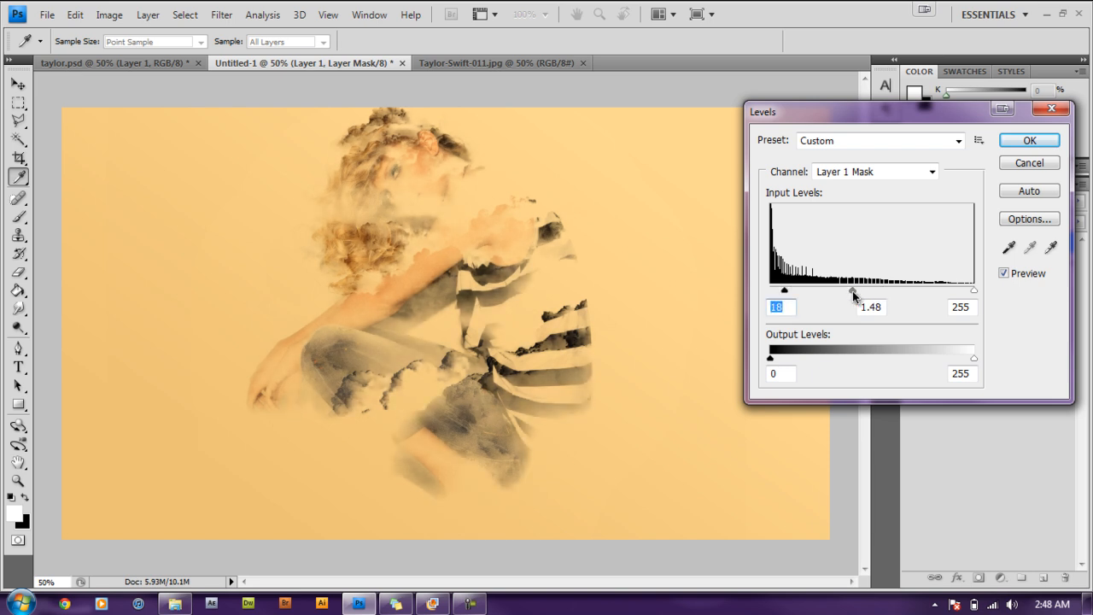
click(1030, 142)
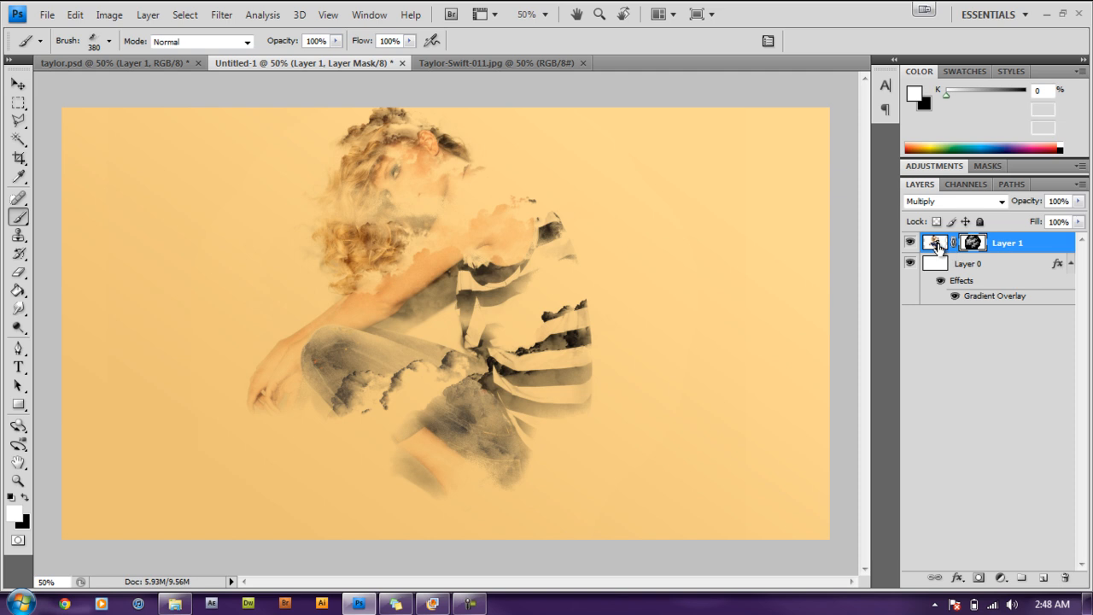
- Apply a Curves adjustment to the Layer 1 mask with points mapping input 50 to output 40 and input 186 to output 197
click(937, 244)
click(971, 244)
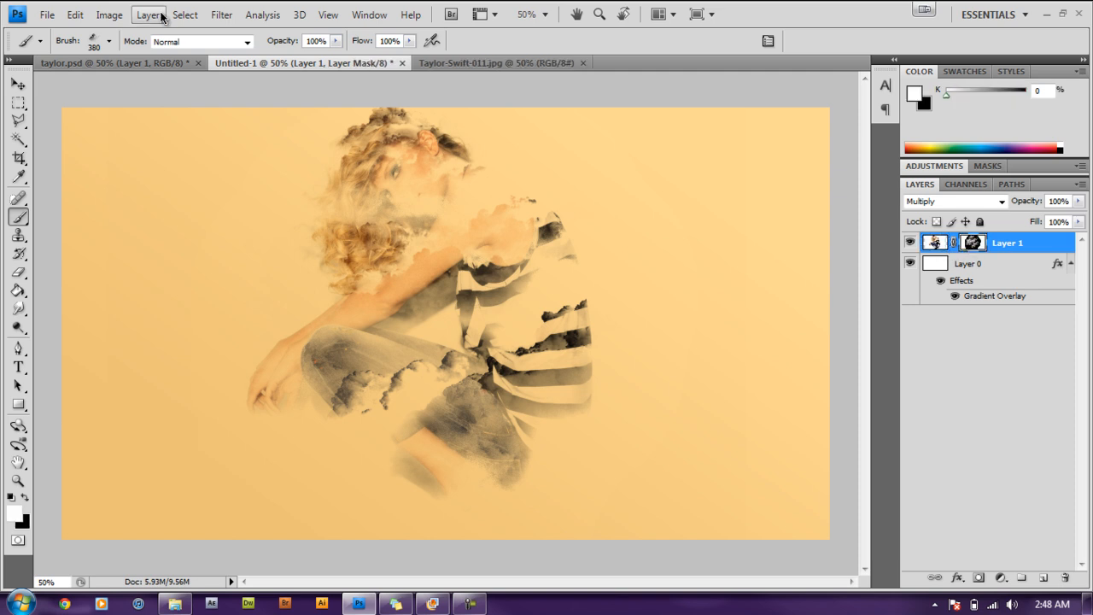
click(108, 14)
mouse_move(208, 57)
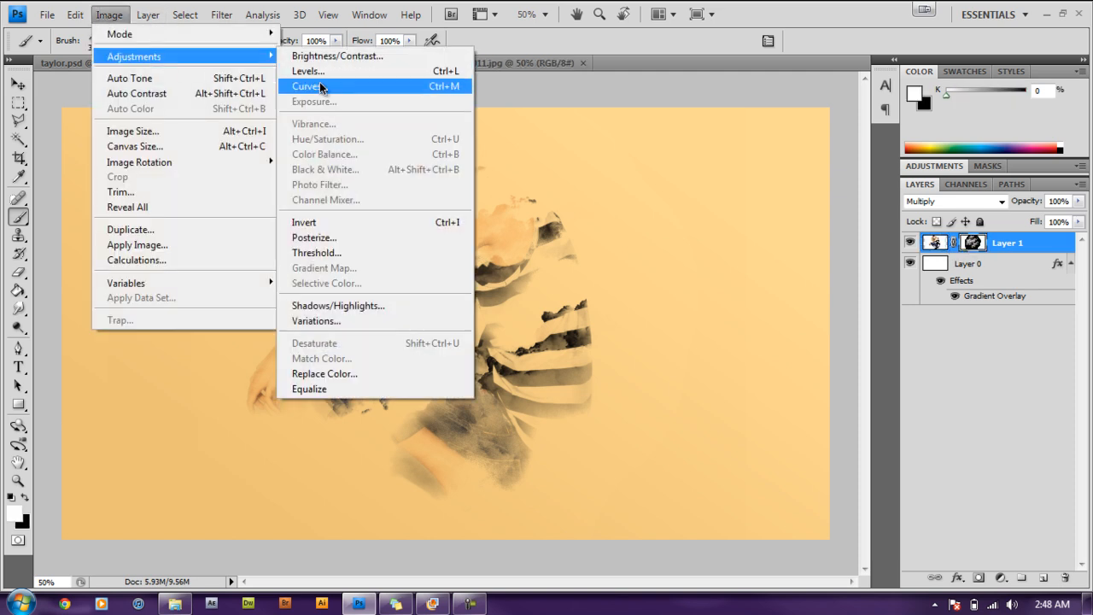
click(320, 87)
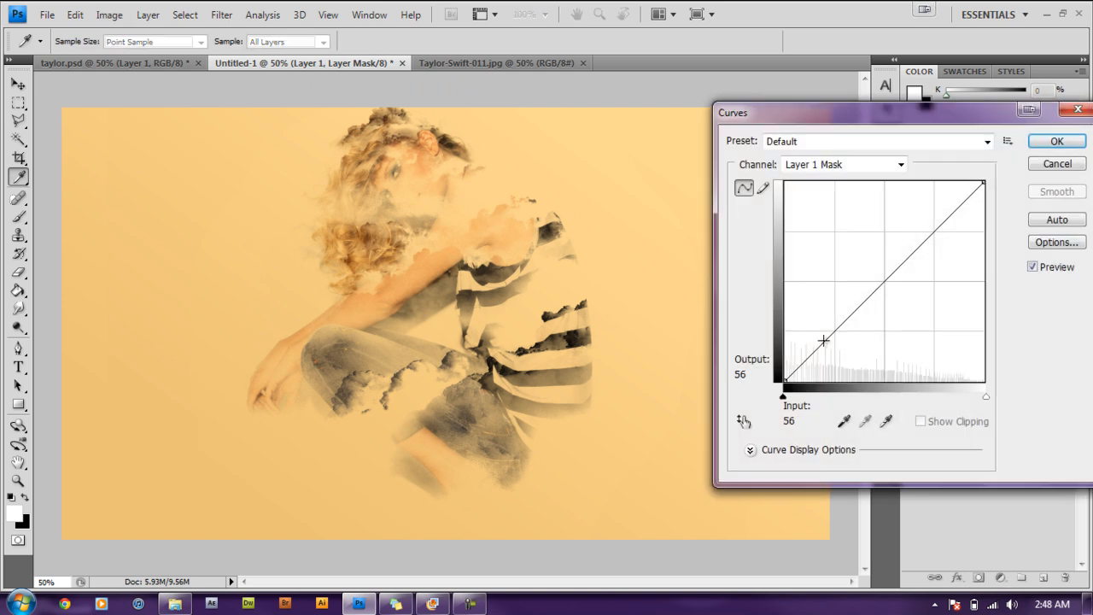
drag(824, 340, 824, 349)
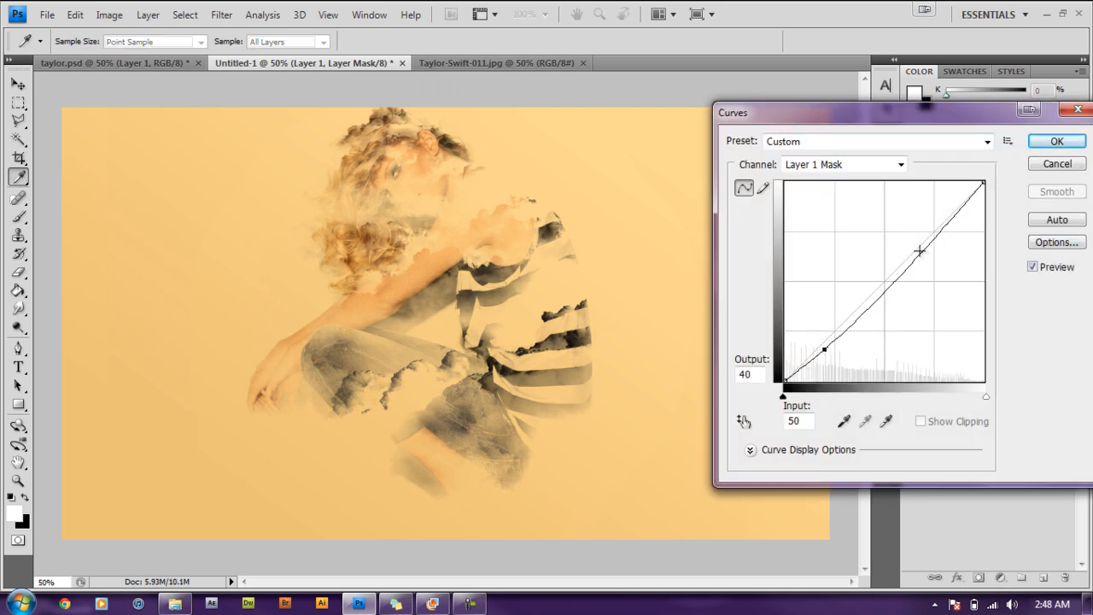
drag(938, 234, 931, 228)
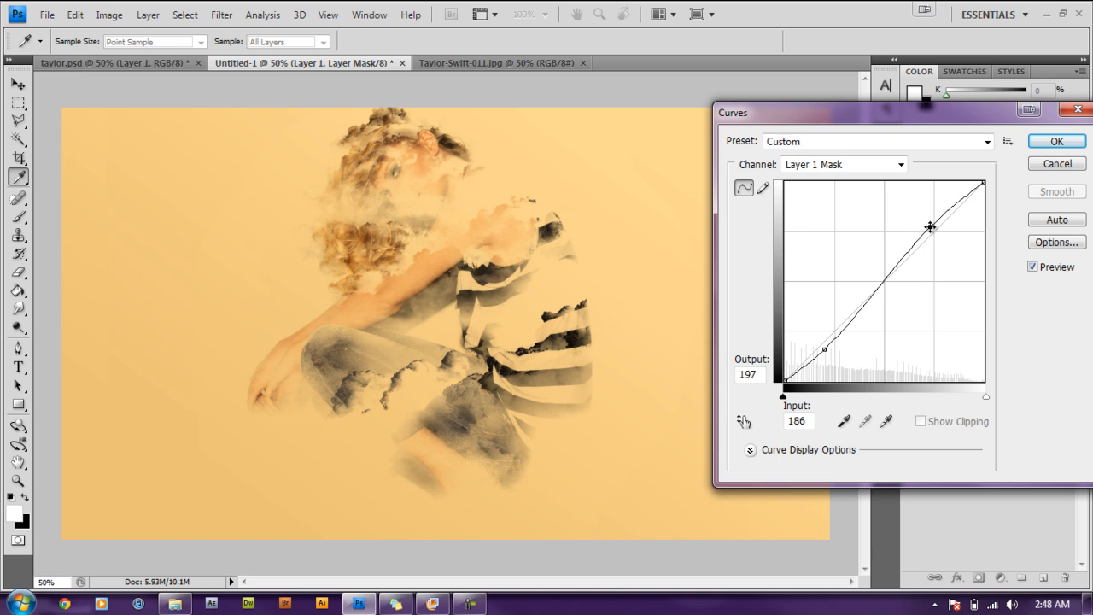
click(1058, 143)
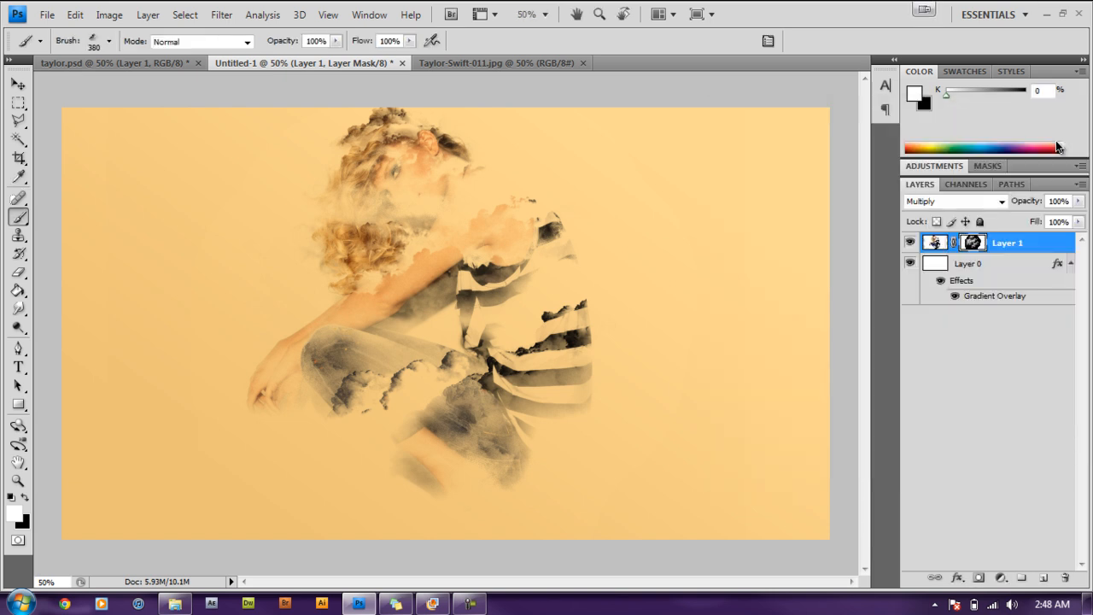
- Duplicate Layer 1 within Untitled-1 as Layer 1 copy
right_click(1021, 243)
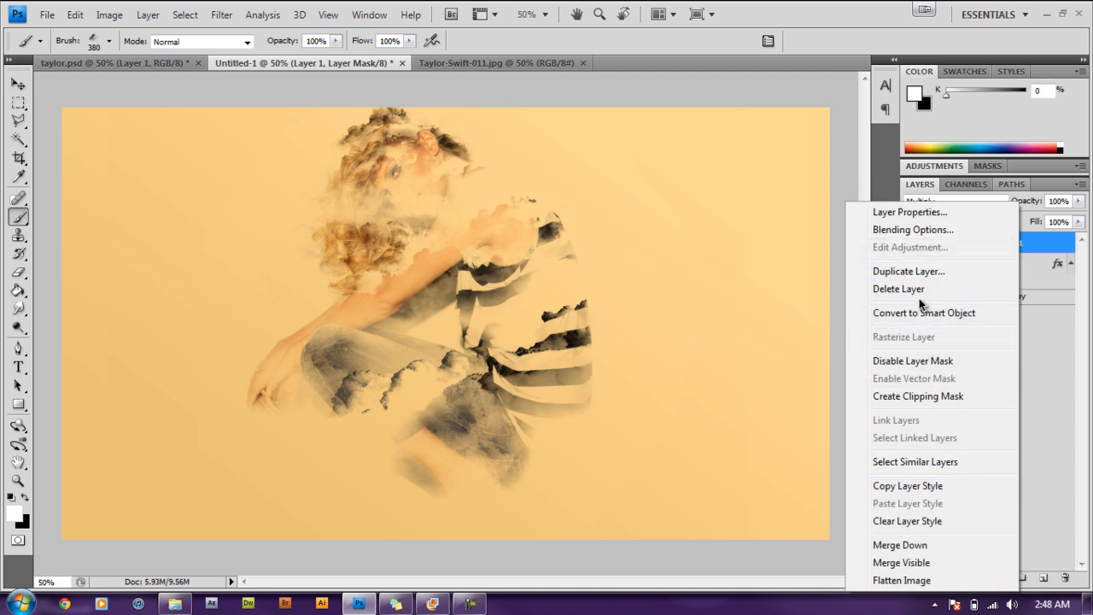
click(921, 271)
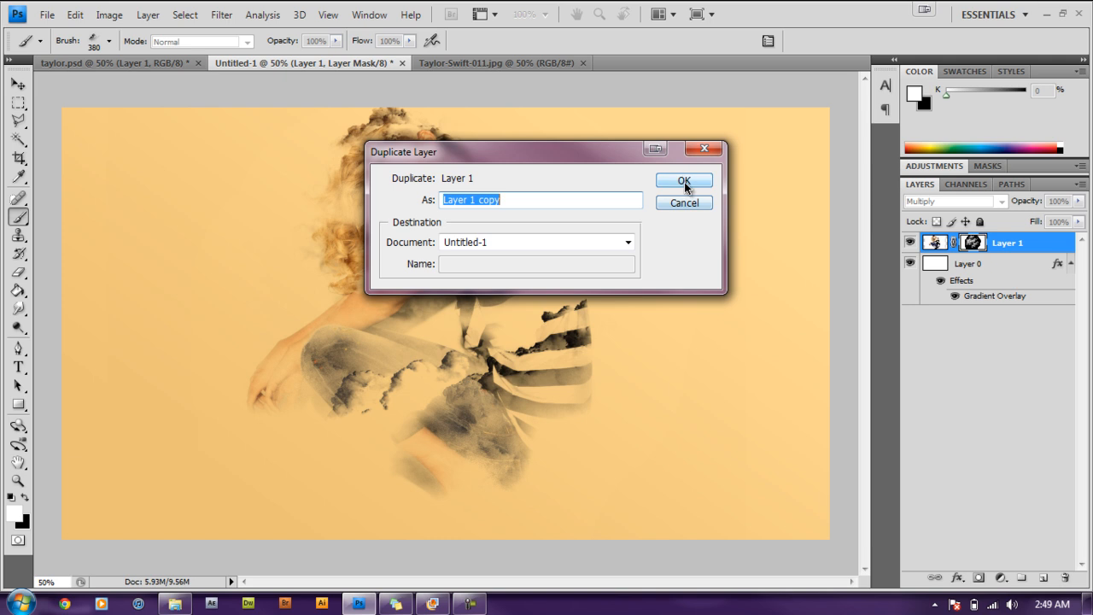
click(683, 181)
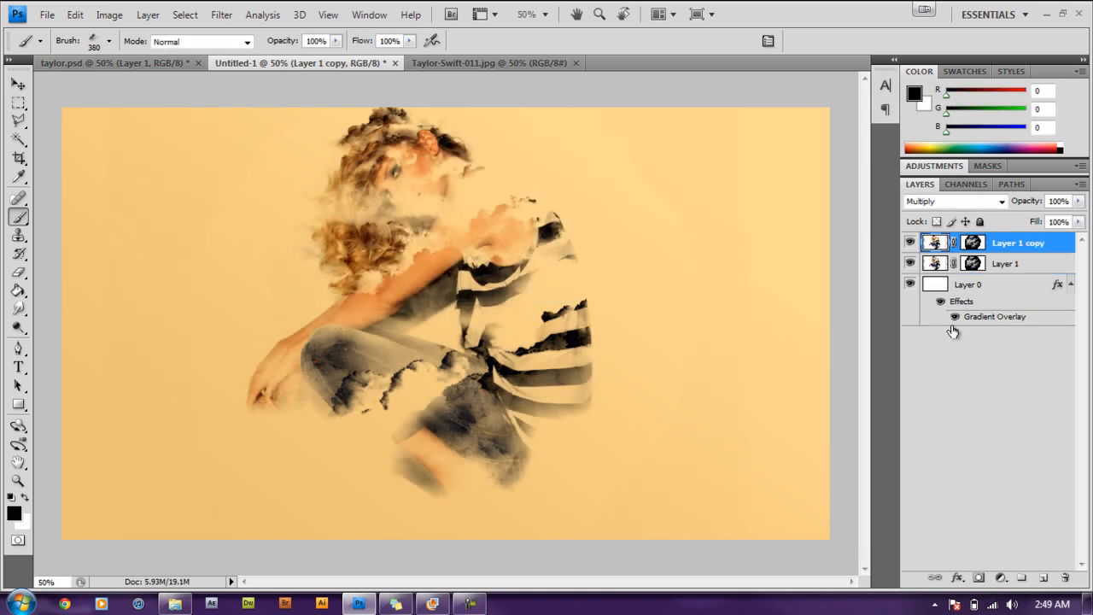
- Add an Inner Shadow to the original Layer 1 using Multiply, 75% opacity, 120° angle, 5 px distance and 5 px size
click(1006, 268)
right_click(1002, 269)
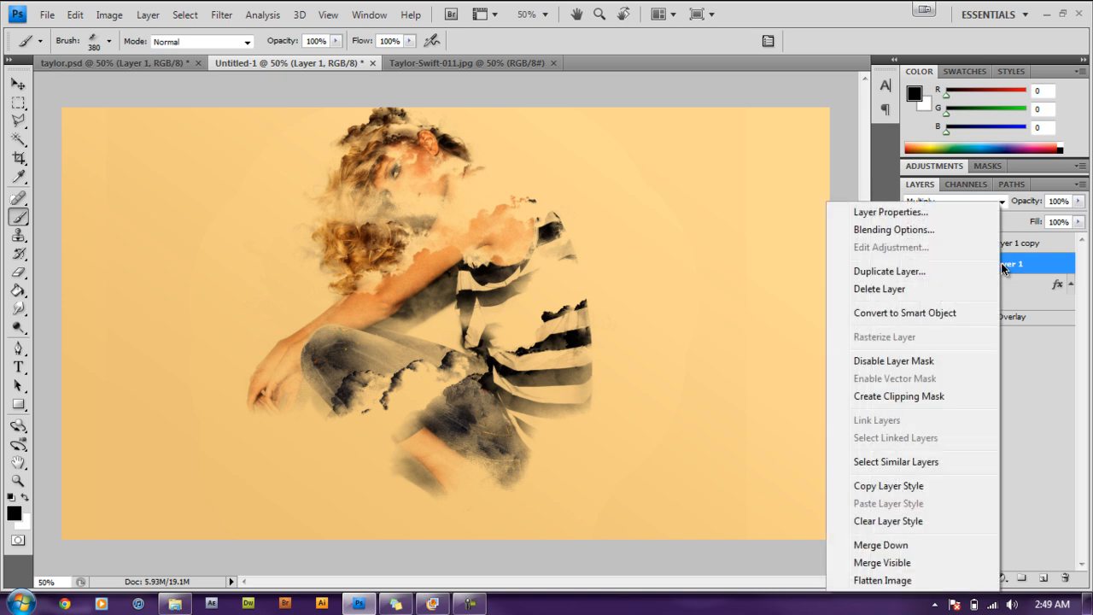
click(899, 232)
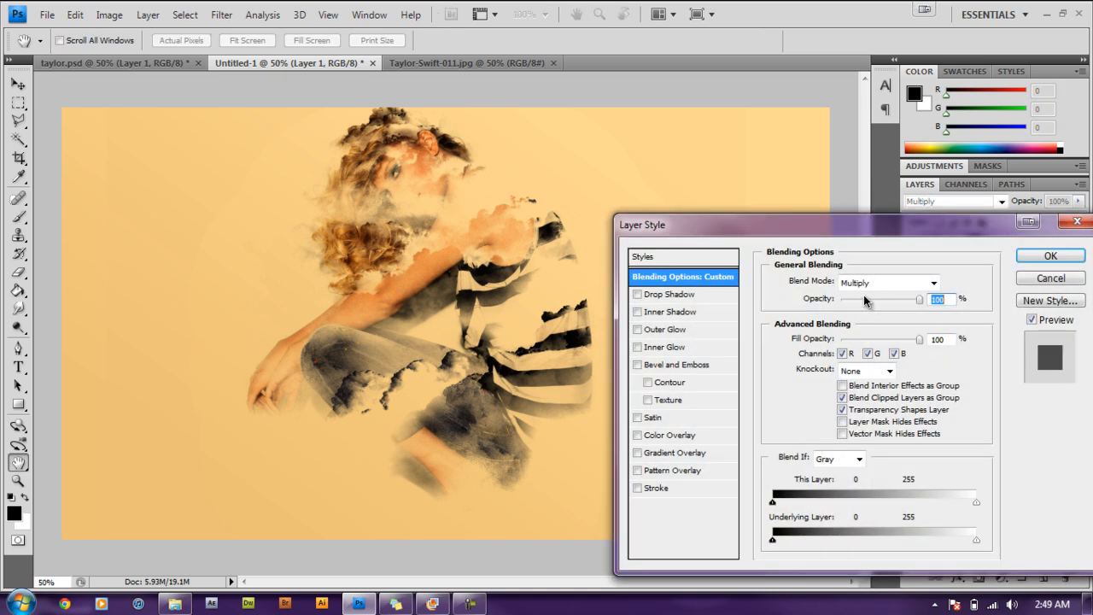
click(637, 313)
click(672, 313)
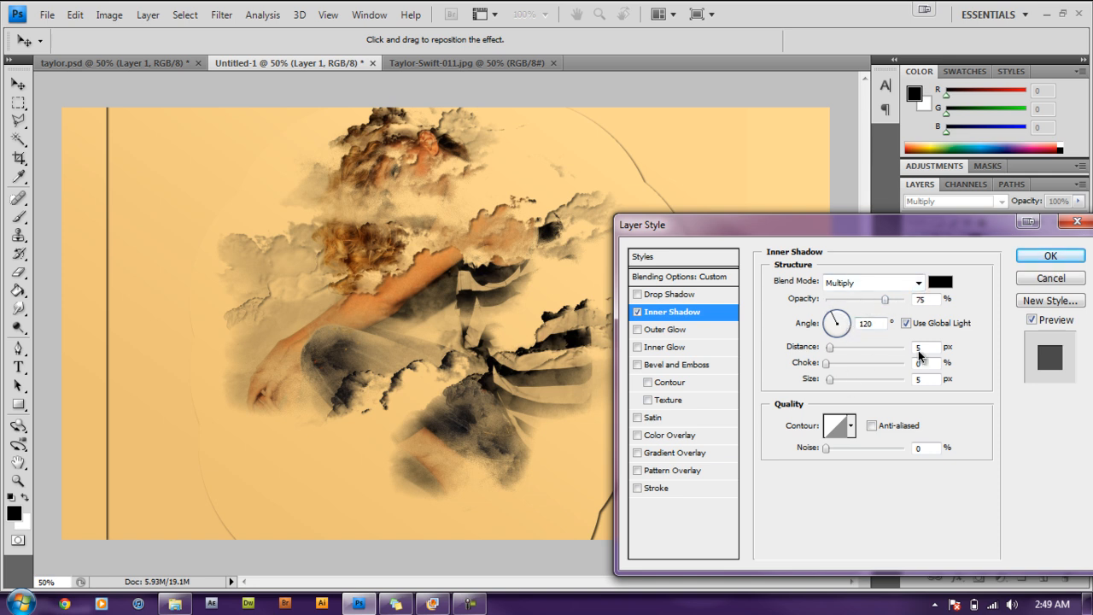
click(1044, 255)
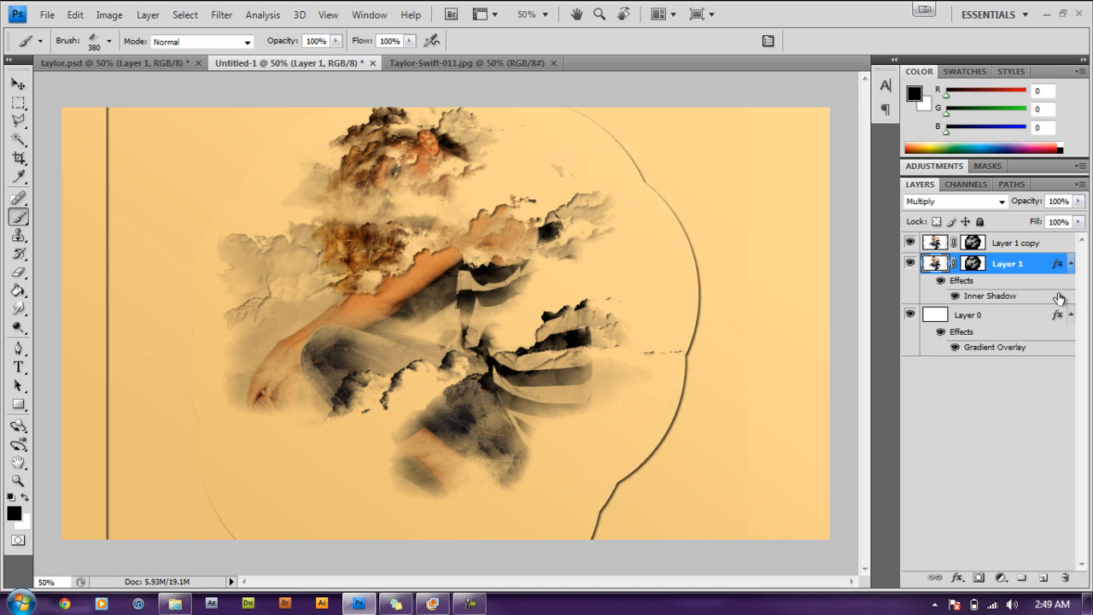
- Paint black on the Layer 1 mask with a soft round 504 px brush to hide the vertical shadow line along the canvas's left side
click(974, 265)
key(x)
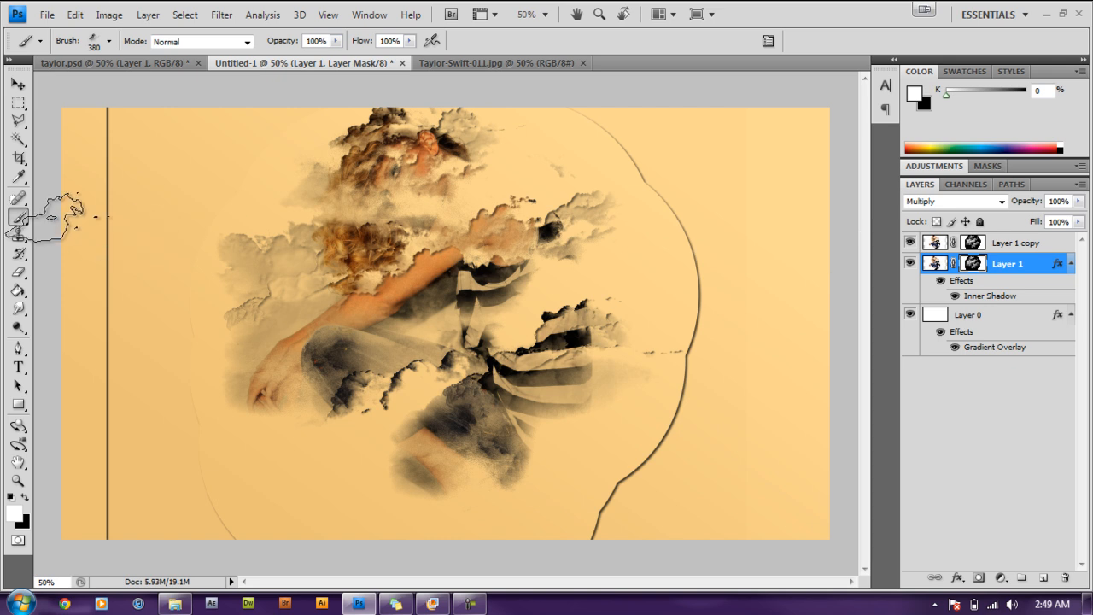
click(109, 41)
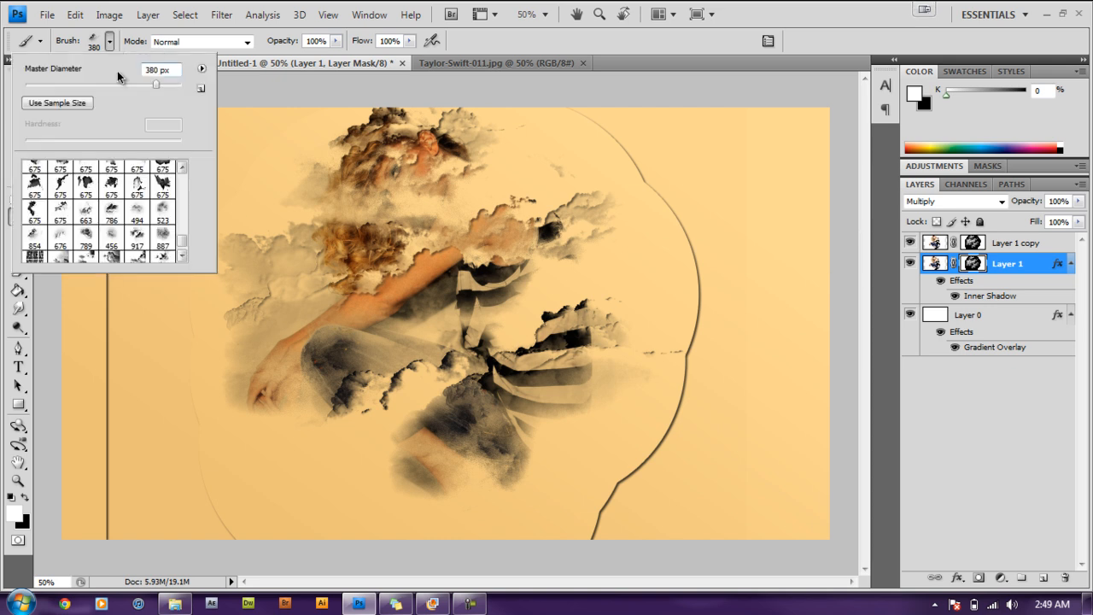
drag(182, 220, 183, 174)
click(163, 226)
click(168, 86)
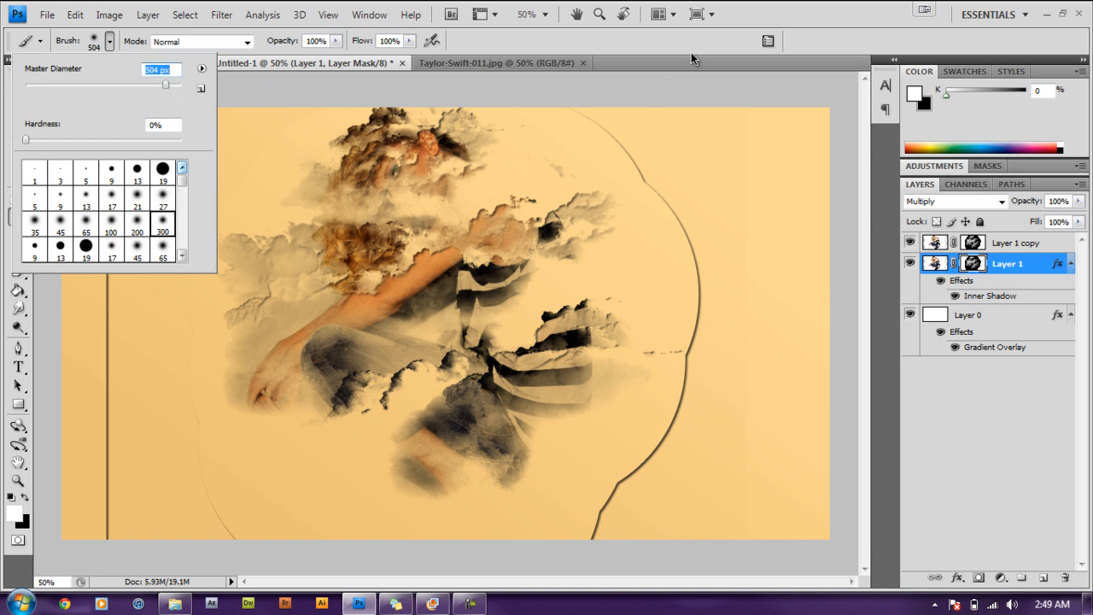
key(Return)
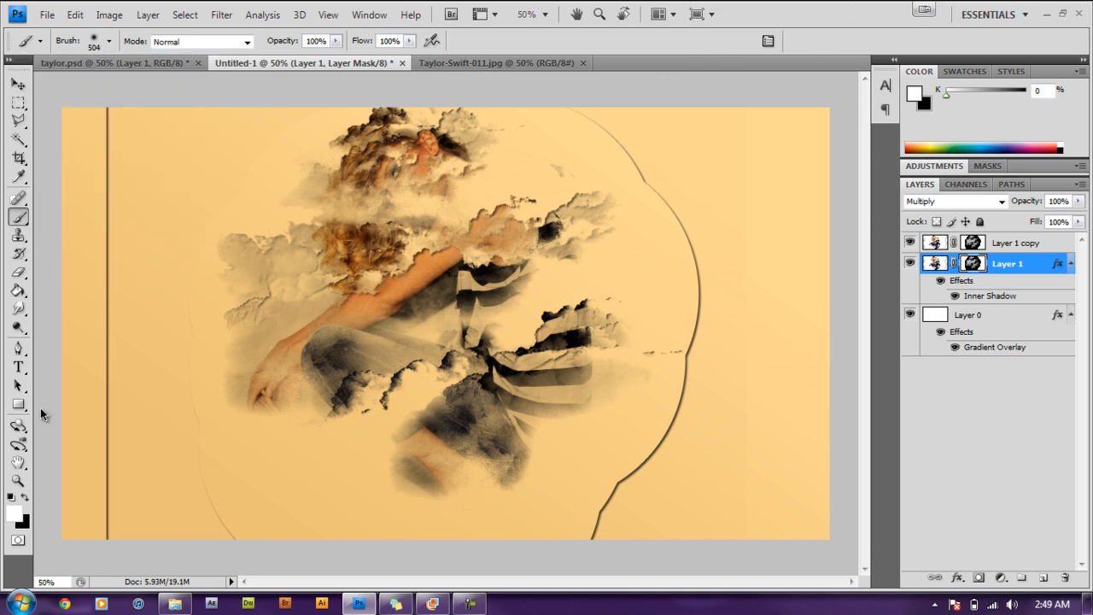
click(27, 497)
click(124, 448)
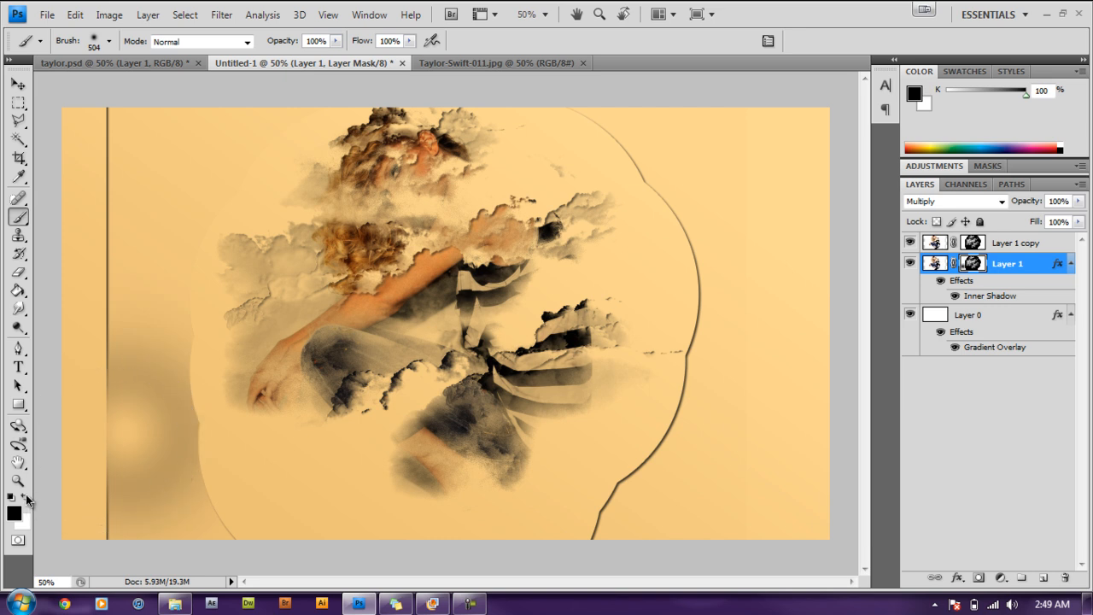
click(130, 477)
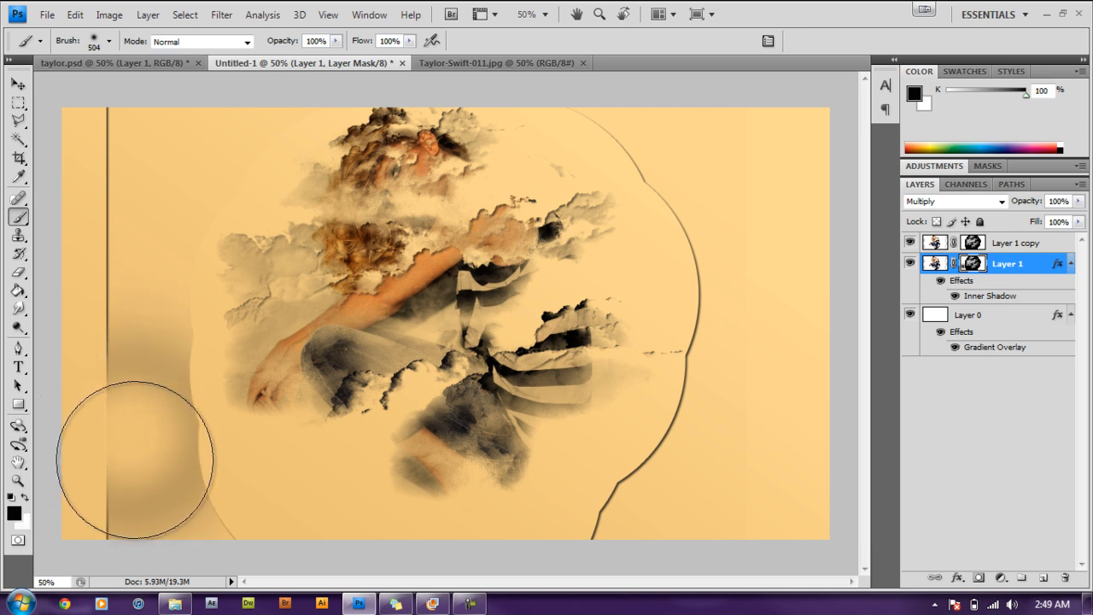
mouse_move(131, 477)
mouse_down()
mouse_move(133, 402)
mouse_move(144, 496)
mouse_move(135, 390)
mouse_move(164, 510)
mouse_move(130, 331)
mouse_move(127, 165)
mouse_move(124, 234)
mouse_move(157, 150)
mouse_up()
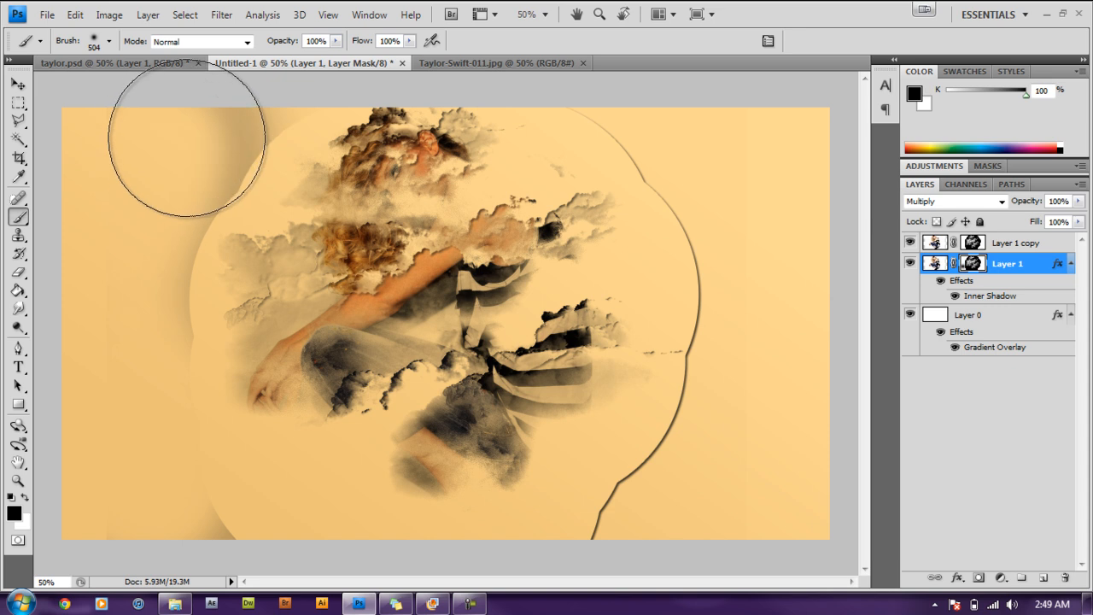
- With the soft brush at 422 px, mask out the remaining shadow outlines on both sides of the figure and the clouds left of the hair
click(109, 42)
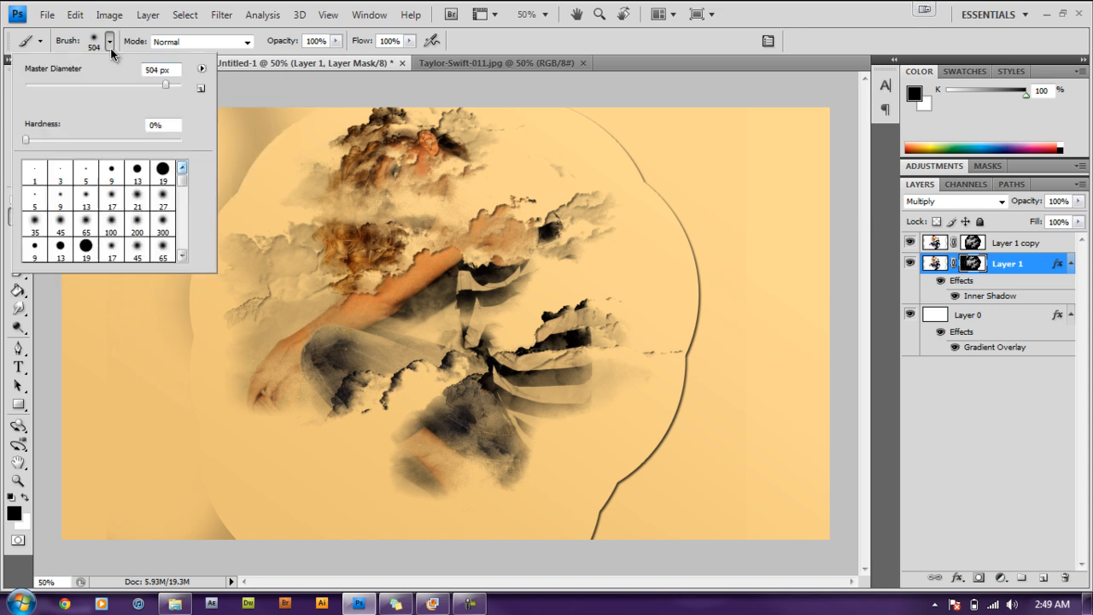
click(161, 86)
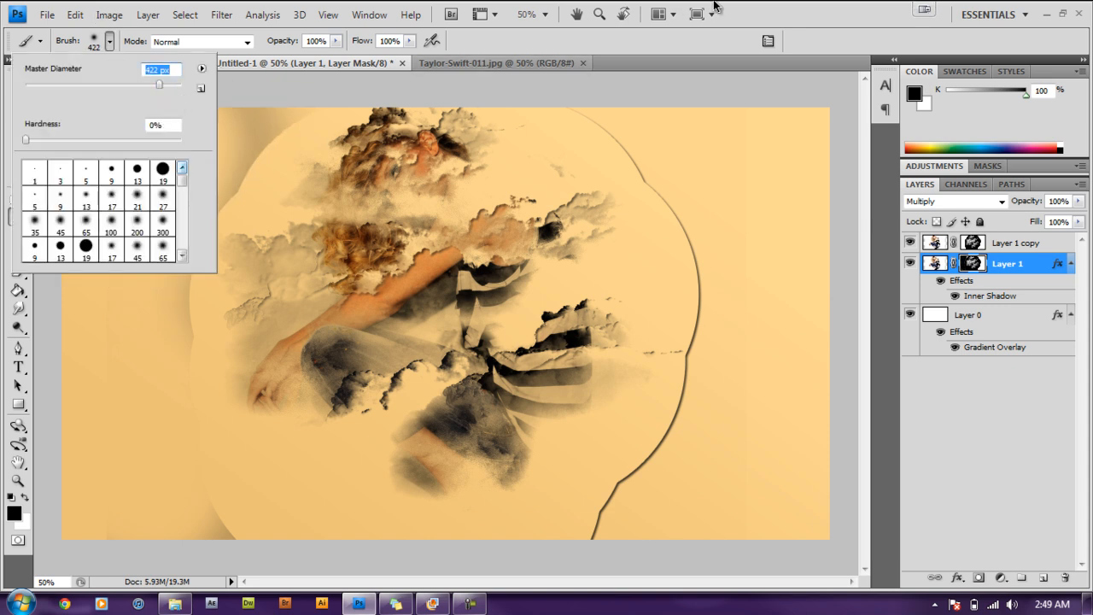
click(740, 30)
mouse_move(201, 183)
mouse_down()
mouse_move(239, 117)
mouse_move(232, 137)
mouse_move(261, 127)
mouse_move(210, 155)
mouse_move(282, 112)
mouse_move(229, 141)
mouse_move(177, 203)
mouse_move(144, 327)
mouse_move(153, 250)
mouse_move(161, 464)
mouse_move(176, 532)
mouse_move(166, 501)
mouse_move(150, 520)
mouse_move(213, 532)
mouse_move(196, 514)
mouse_up()
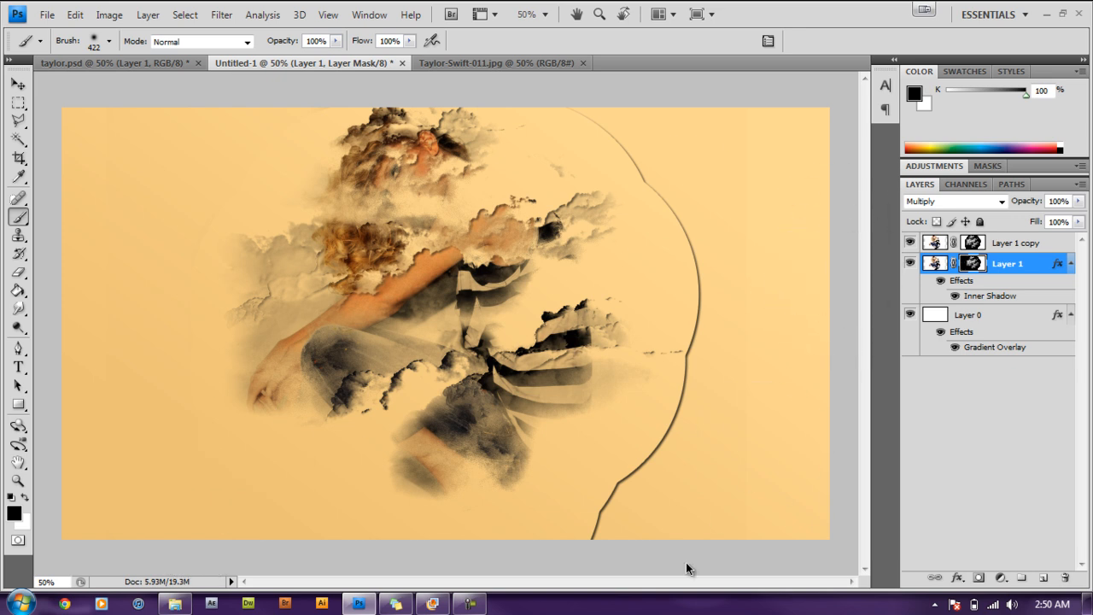
mouse_move(624, 542)
mouse_down()
mouse_move(644, 512)
mouse_move(656, 470)
mouse_move(646, 499)
mouse_move(707, 431)
mouse_move(712, 463)
mouse_move(730, 442)
mouse_move(733, 400)
mouse_move(730, 533)
mouse_move(719, 507)
mouse_move(648, 538)
mouse_move(597, 520)
mouse_move(658, 475)
mouse_move(691, 372)
mouse_move(707, 366)
mouse_move(712, 225)
mouse_move(702, 182)
mouse_move(680, 185)
mouse_move(704, 224)
mouse_move(670, 156)
mouse_move(684, 161)
mouse_move(604, 104)
mouse_move(627, 115)
mouse_move(604, 104)
mouse_move(700, 94)
mouse_move(743, 339)
mouse_move(747, 214)
mouse_move(750, 490)
mouse_move(748, 314)
mouse_move(737, 413)
mouse_move(685, 210)
mouse_move(643, 135)
mouse_up()
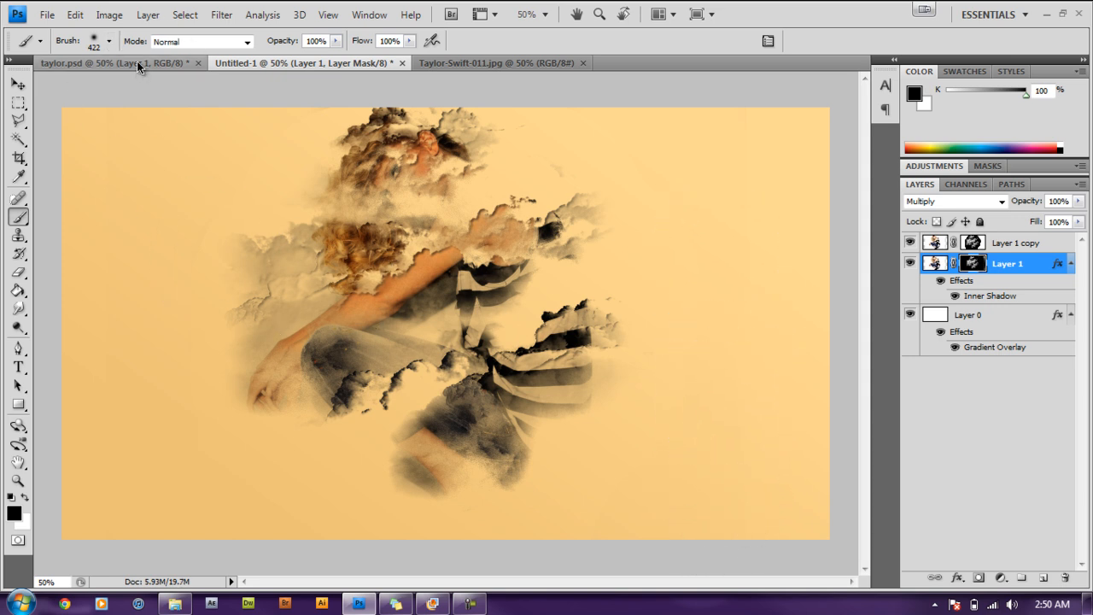
click(259, 60)
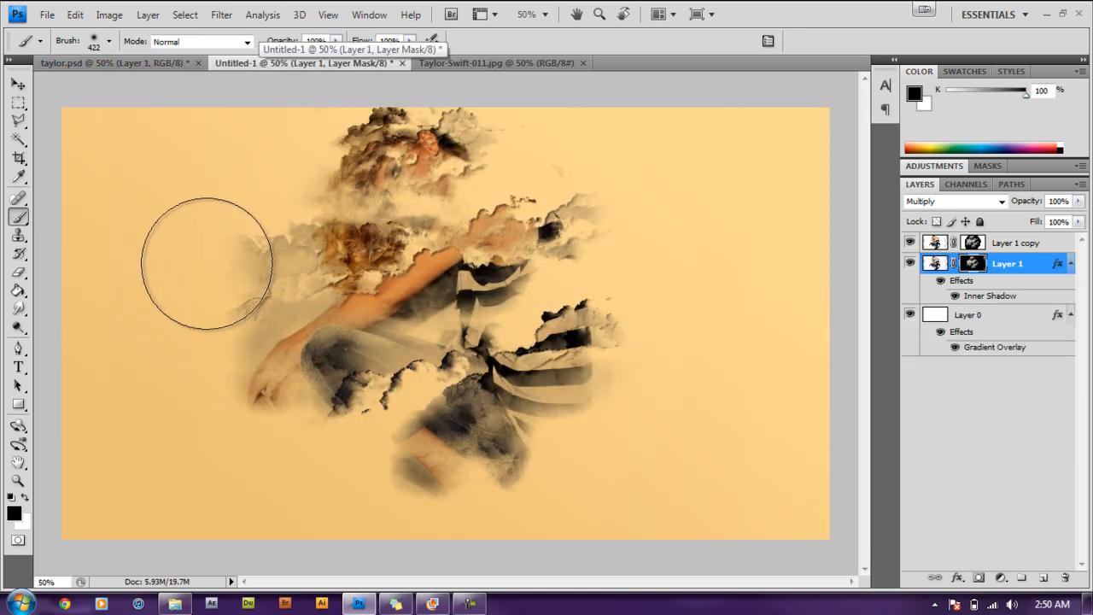
mouse_move(236, 252)
mouse_down()
mouse_move(236, 232)
mouse_move(237, 245)
mouse_move(247, 234)
mouse_move(241, 278)
mouse_move(269, 236)
mouse_move(214, 312)
mouse_move(255, 269)
mouse_up()
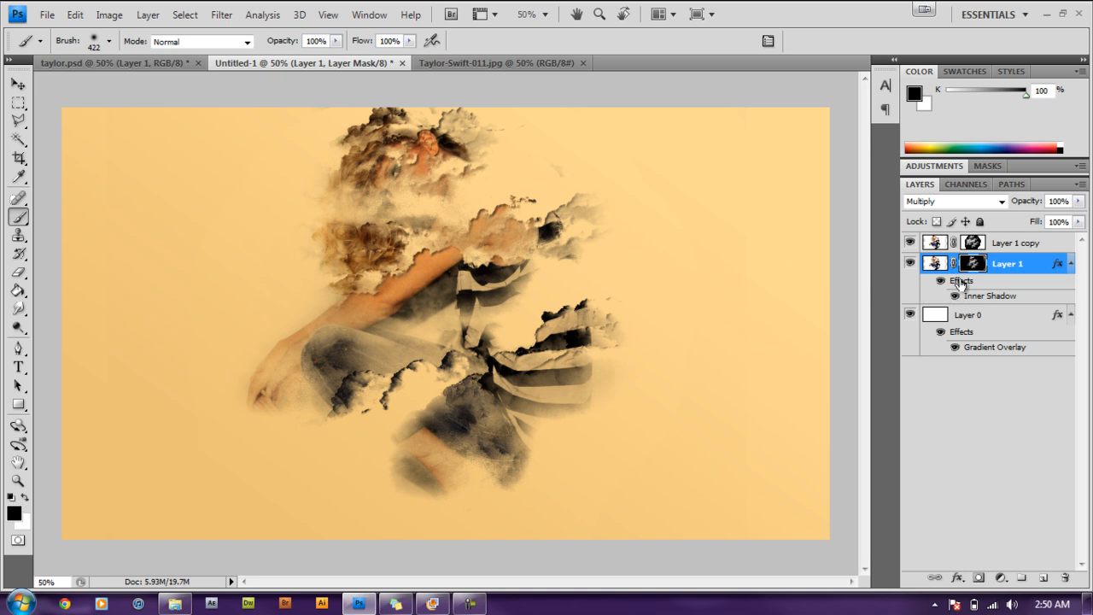
- Add a linear 90° Gradient Overlay to Layer 1 at Normal, 100% opacity, using the custom dark purple-to-orange gradient preset
right_click(997, 267)
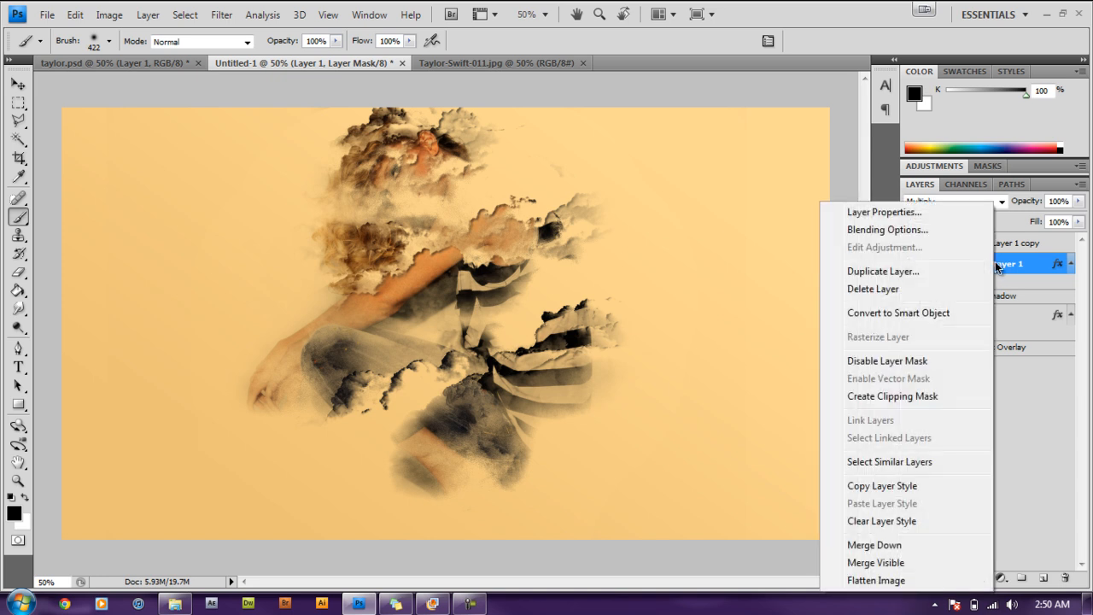
click(945, 232)
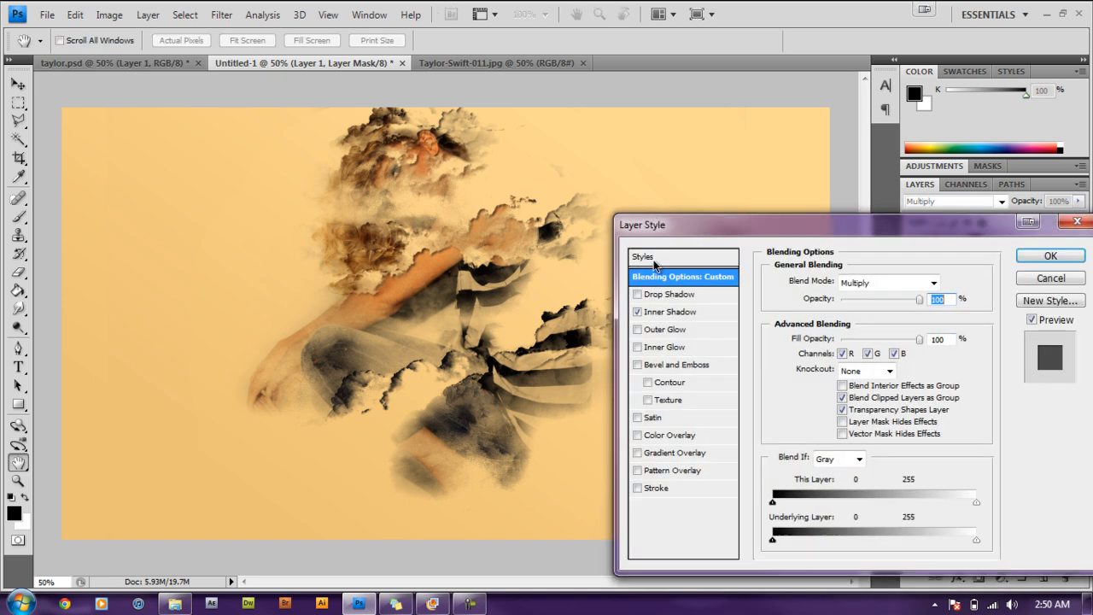
click(638, 454)
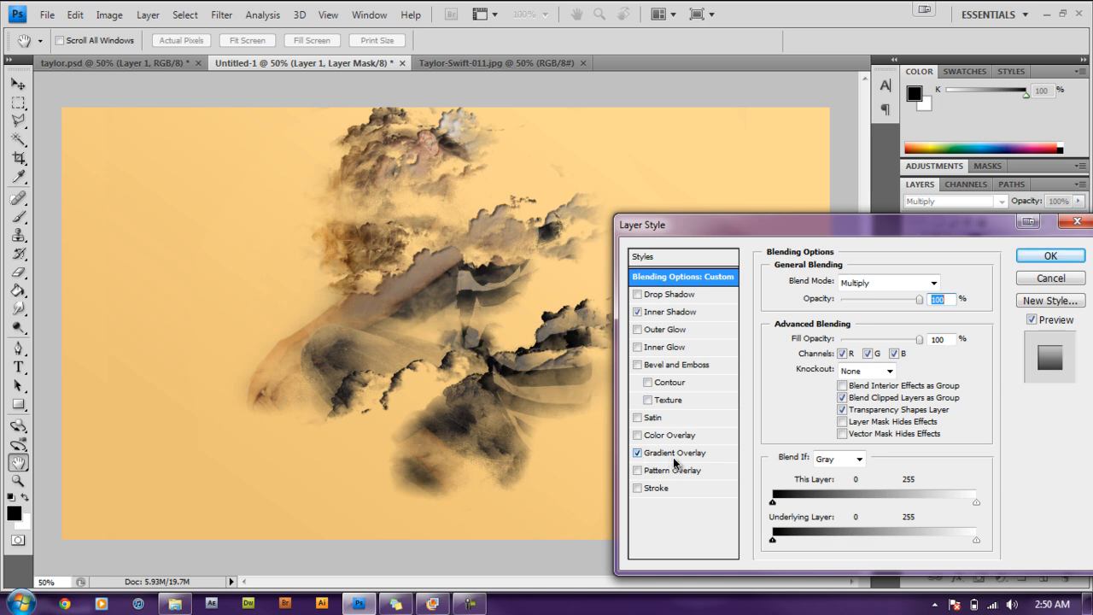
click(676, 459)
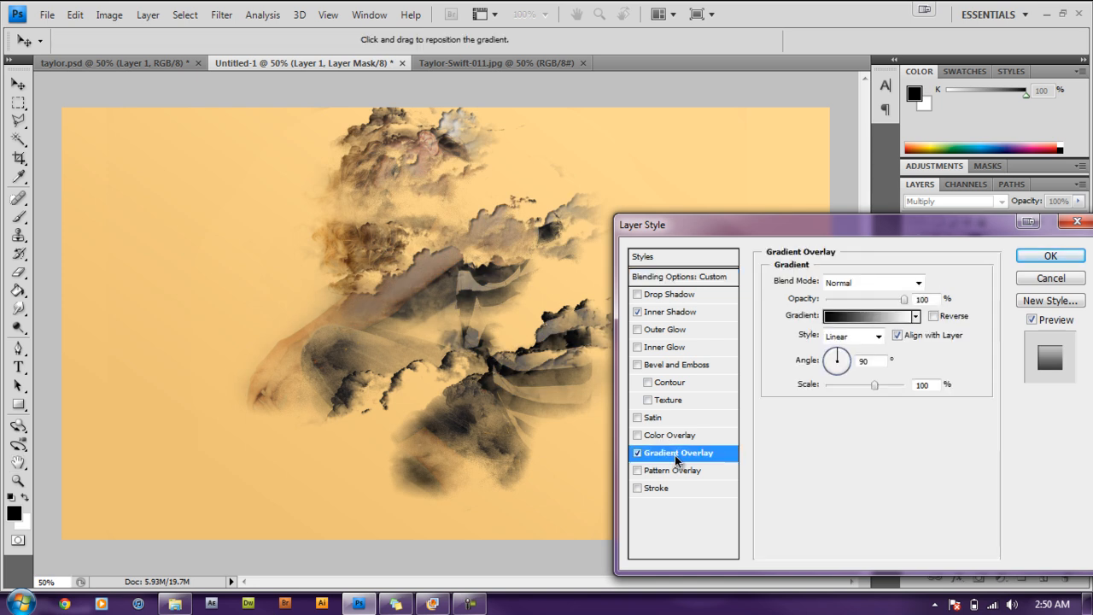
click(833, 318)
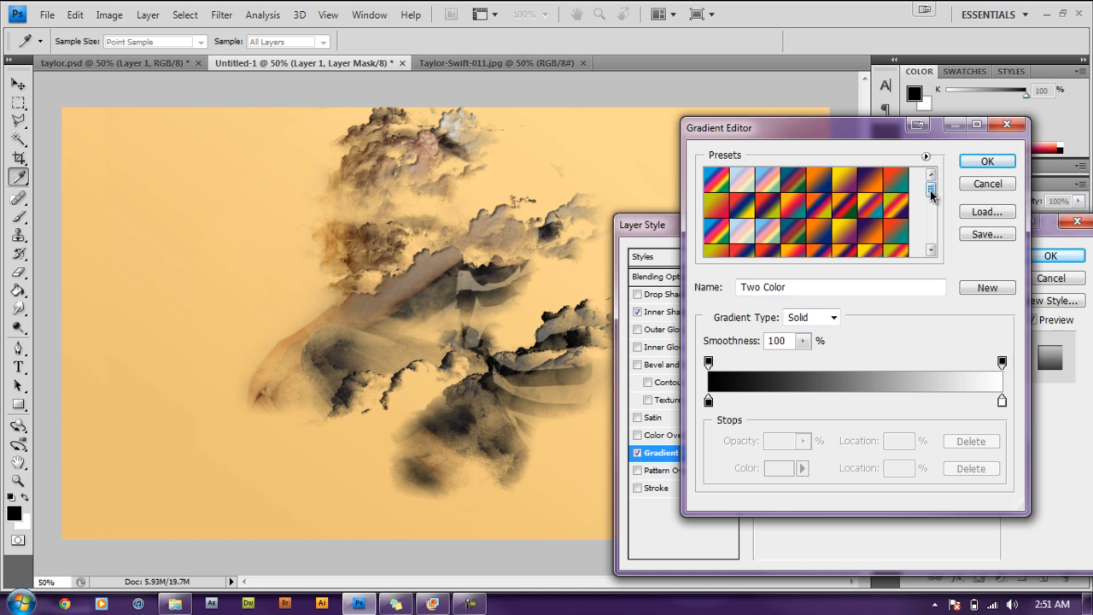
drag(931, 194, 932, 237)
click(712, 244)
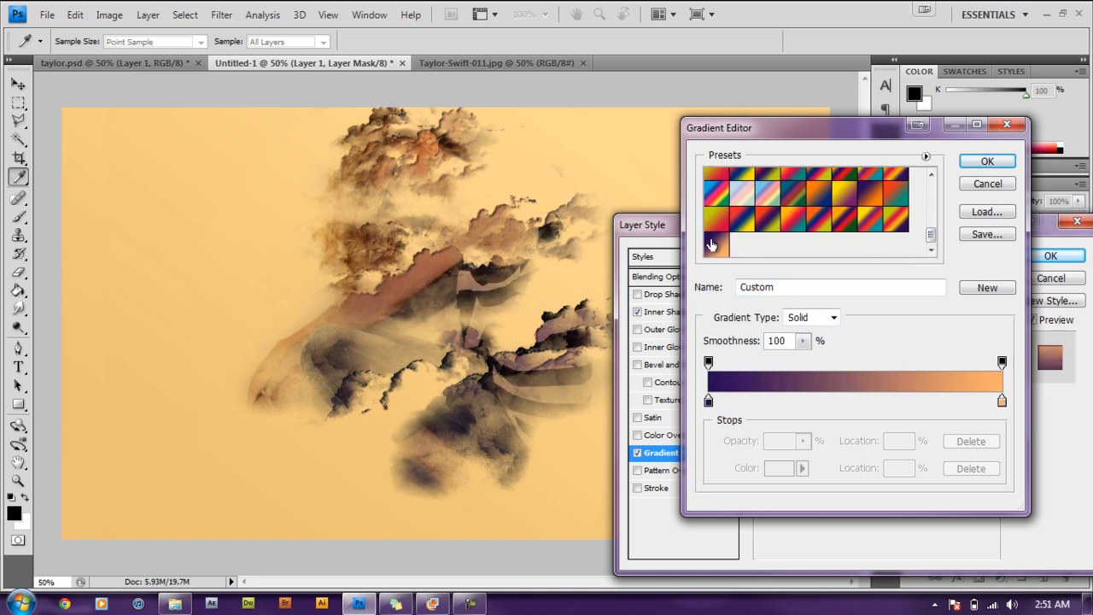
- Check that the gradient's end stops use #290A59 and #FCB069, and apply the Gradient Overlay to Layer 1
double_click(708, 401)
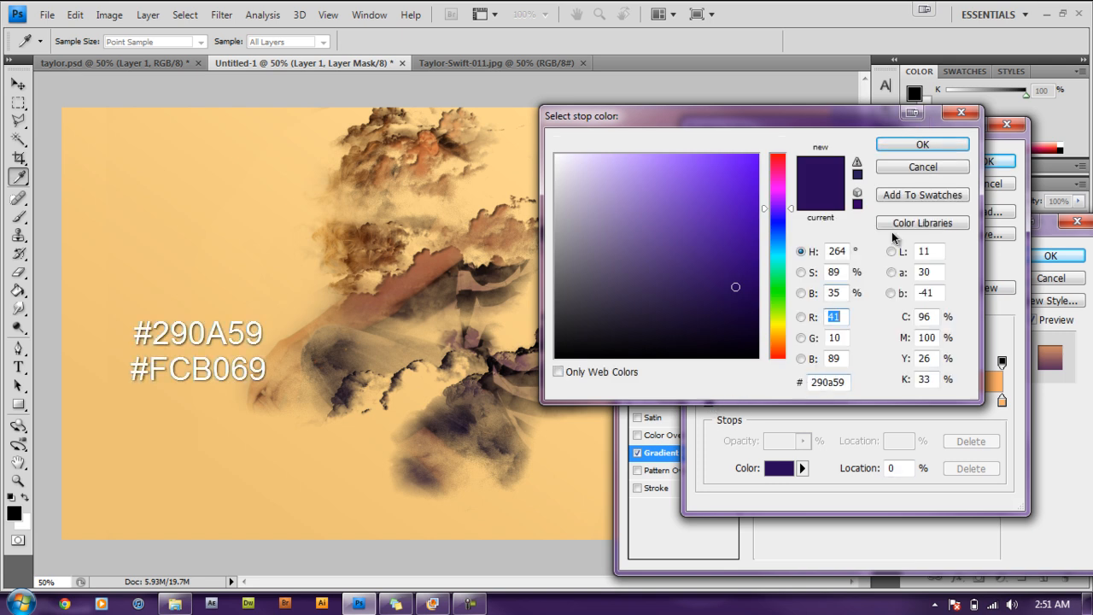
click(936, 147)
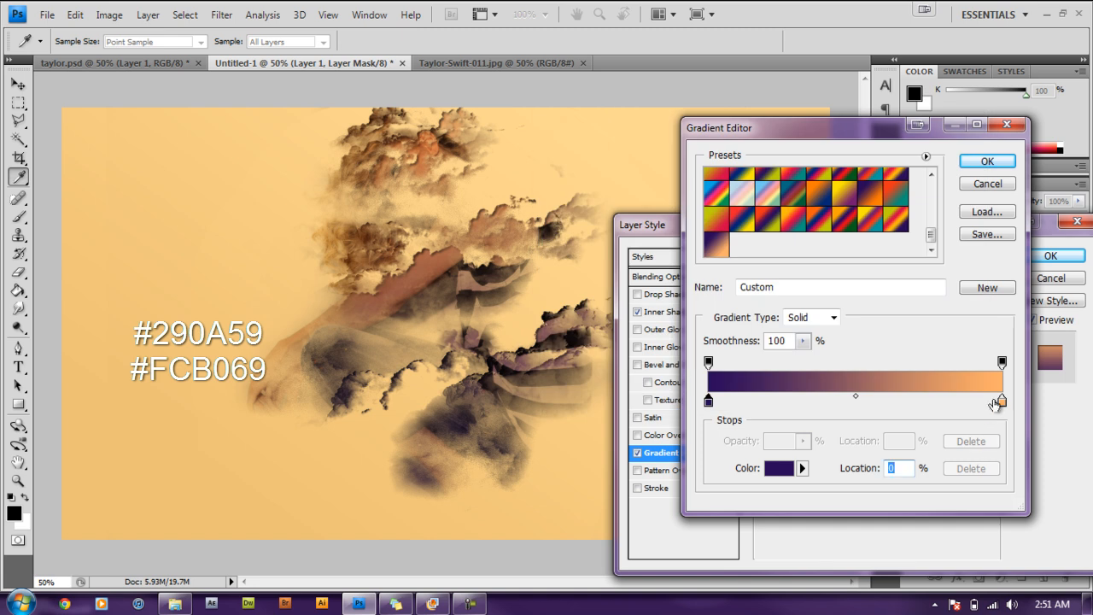
double_click(1003, 402)
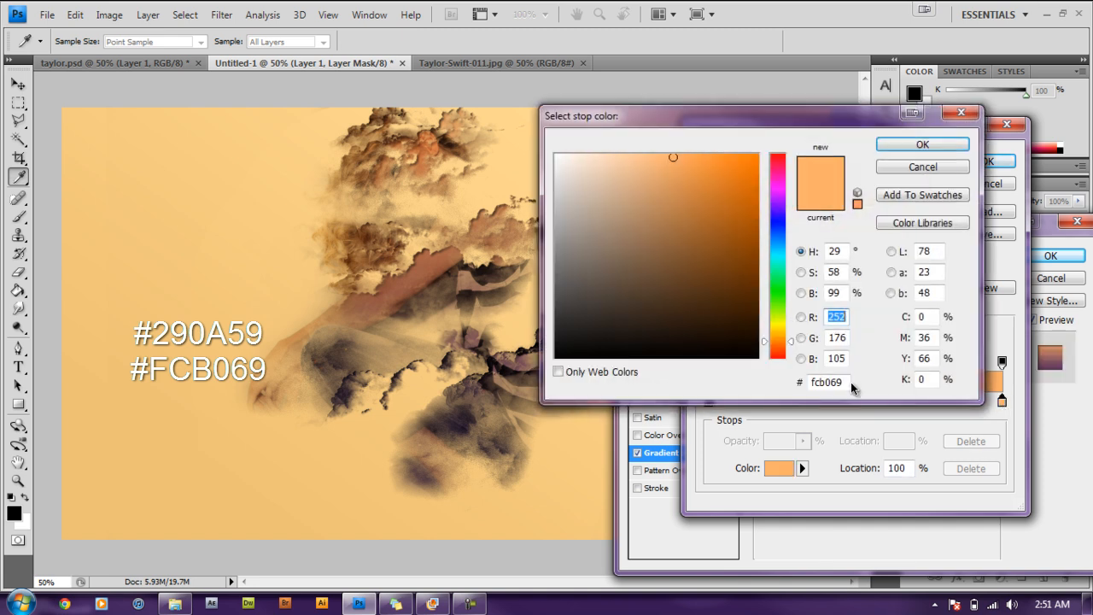
click(960, 146)
click(967, 163)
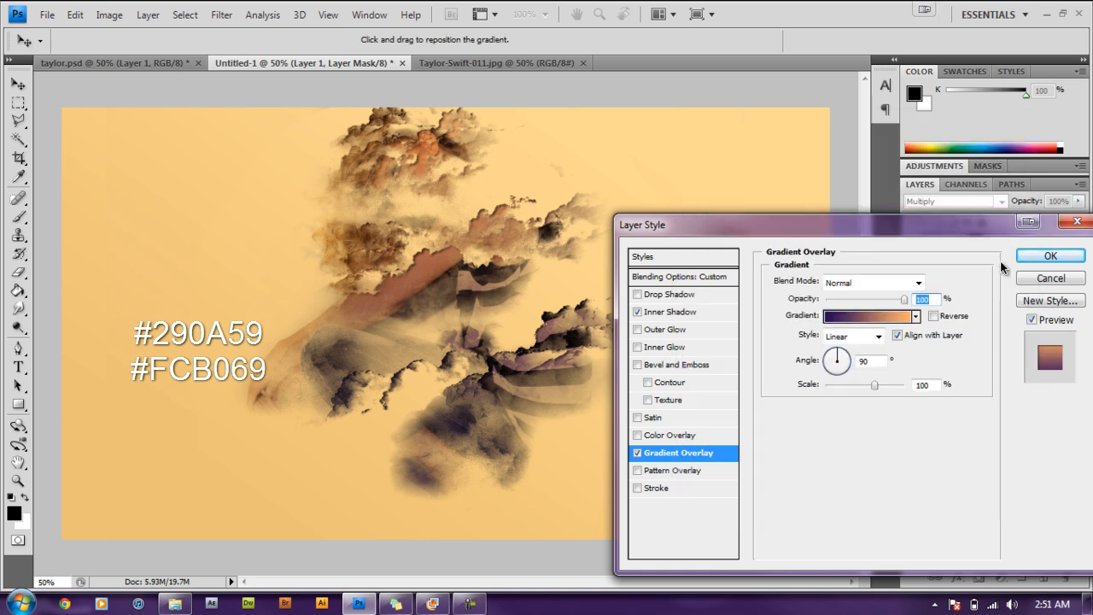
click(1051, 257)
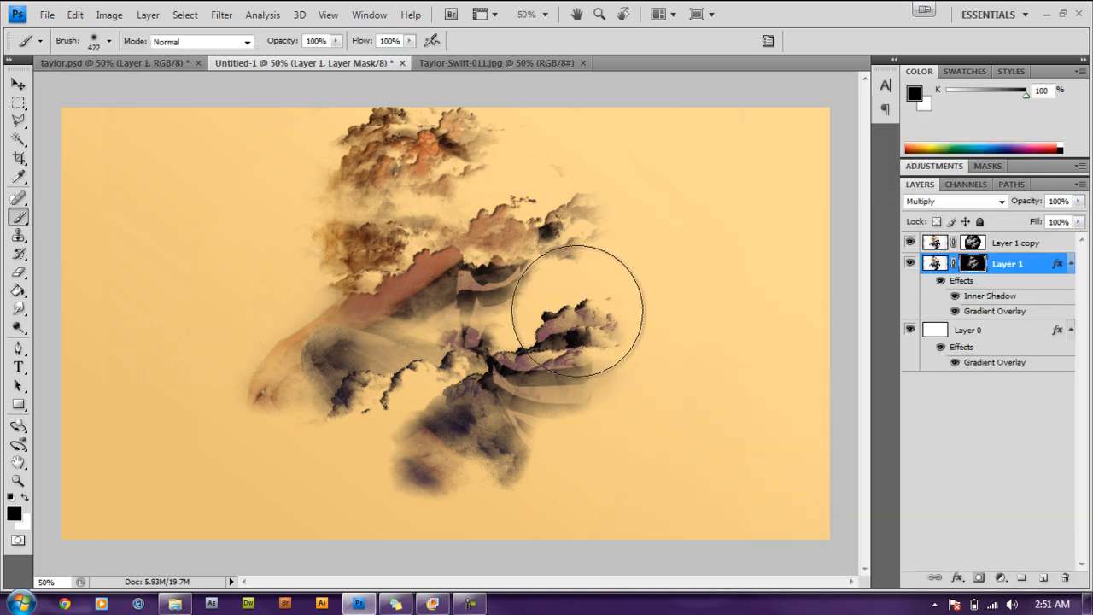
- Compare the artwork with taylor.psd, and set the opacity of Layer 1 in Untitled-1 to 32%
click(134, 62)
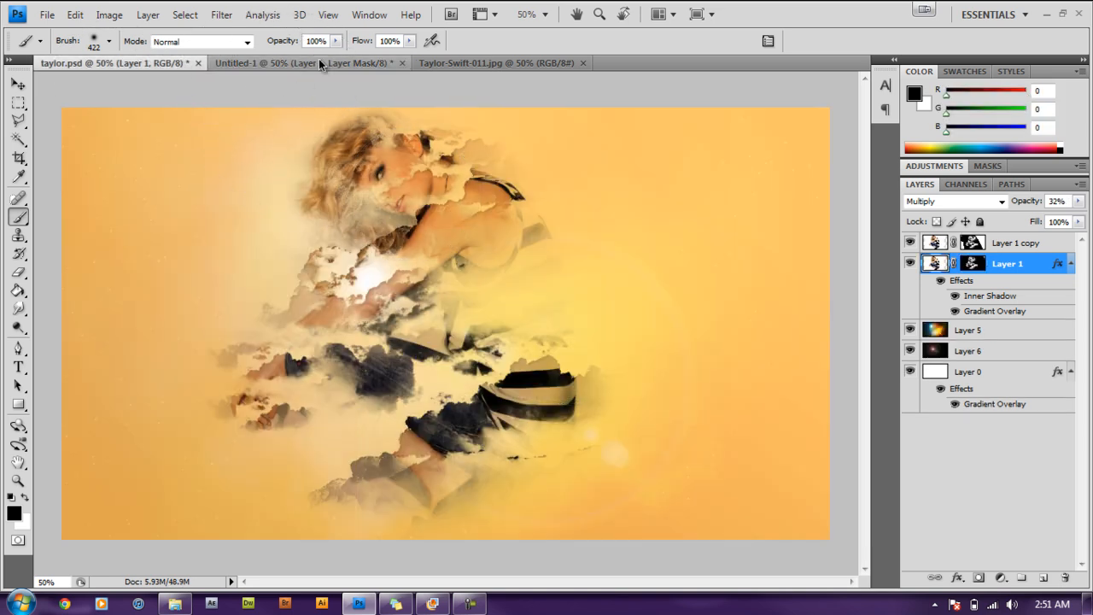
key(ctrl+Tab)
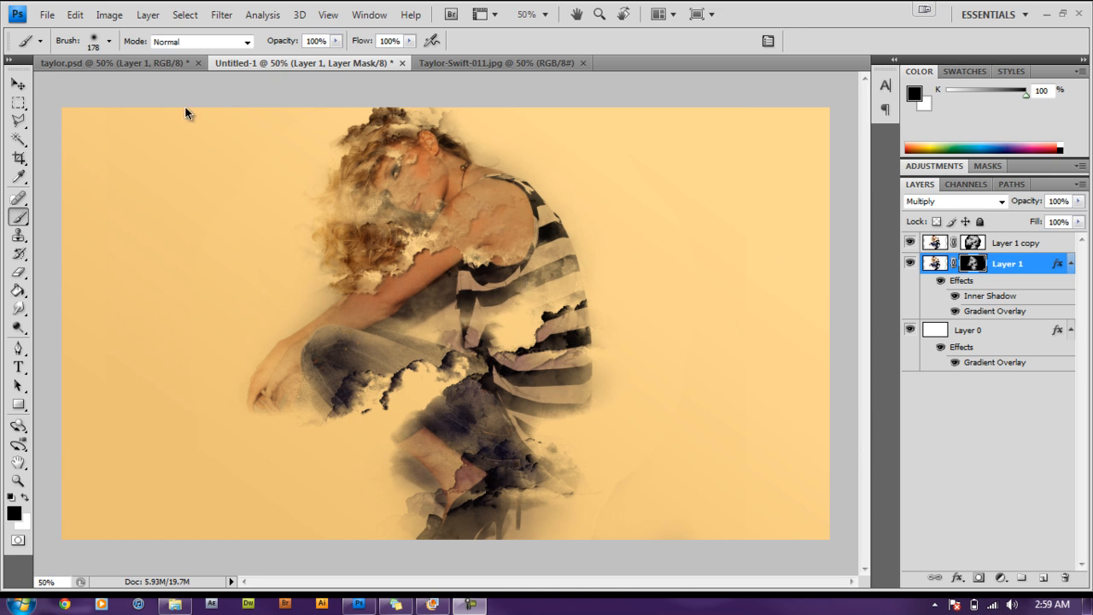
click(160, 63)
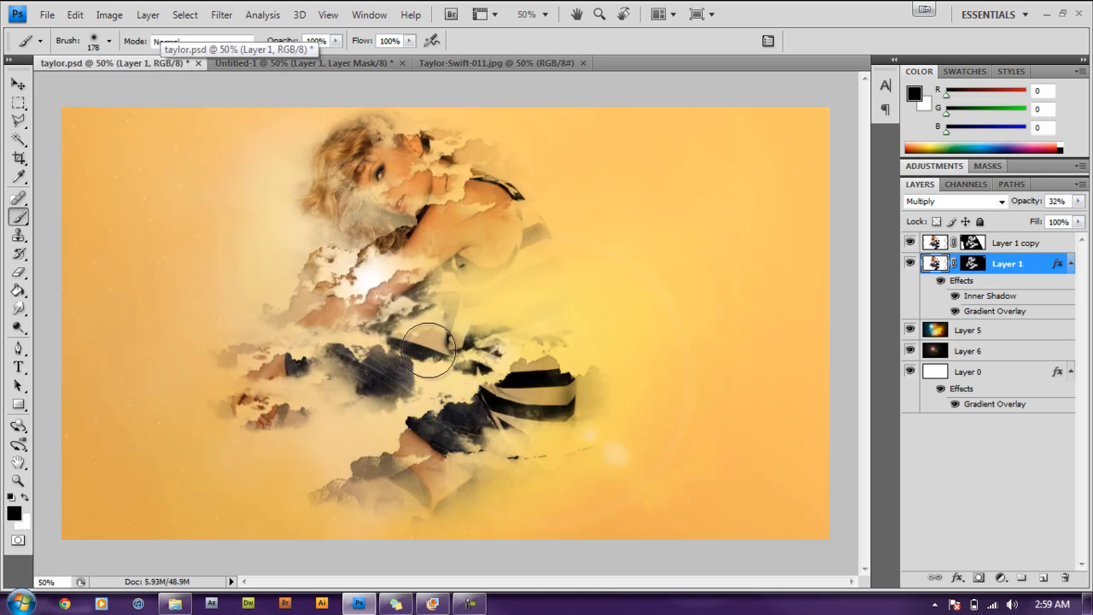
click(330, 65)
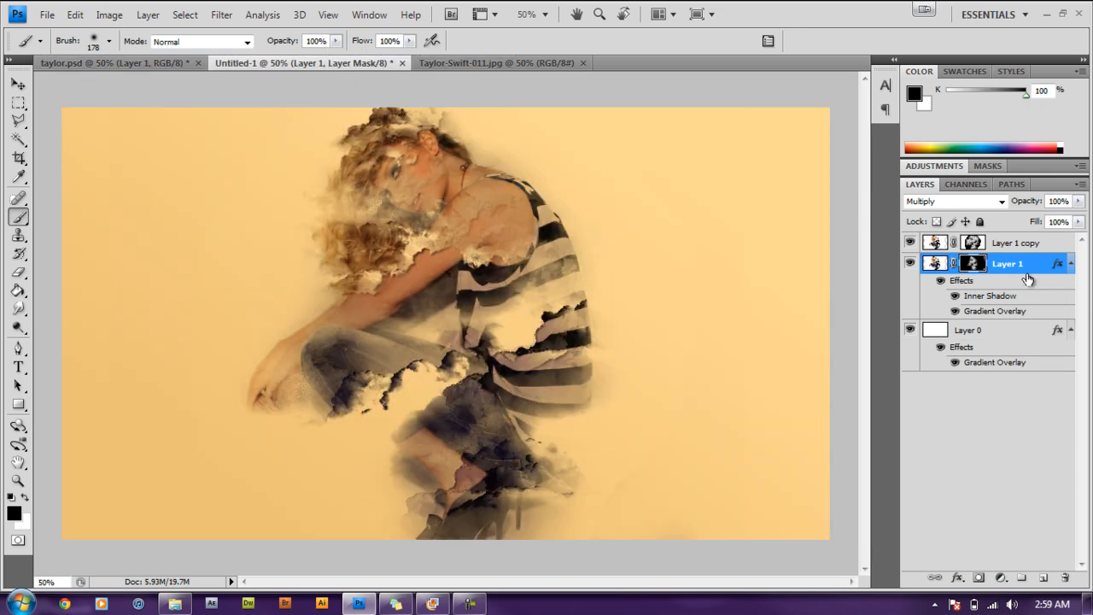
click(1078, 201)
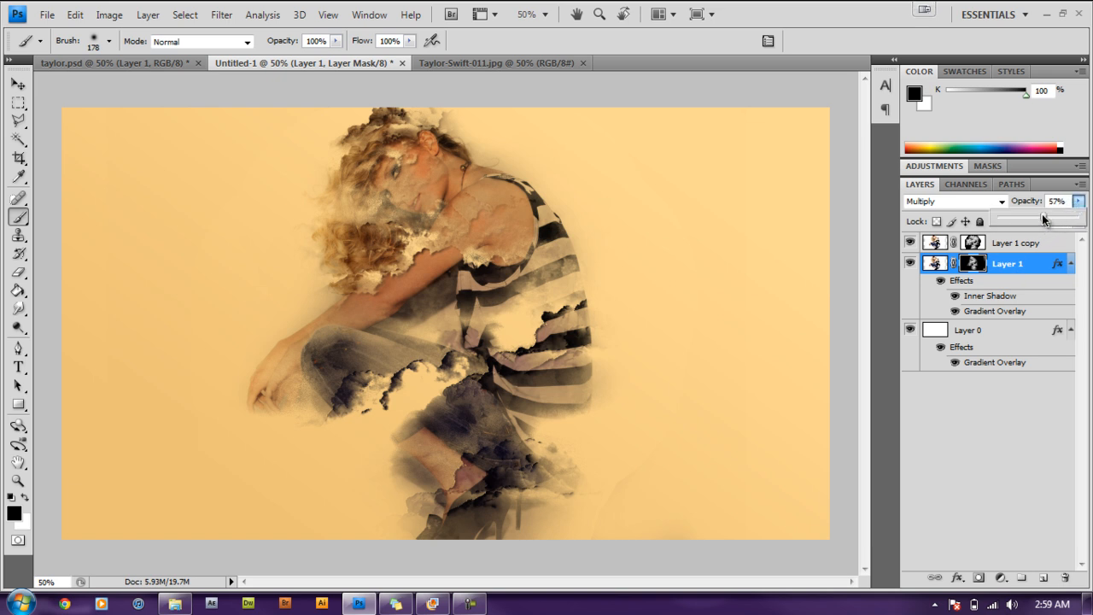
drag(1030, 220, 1026, 219)
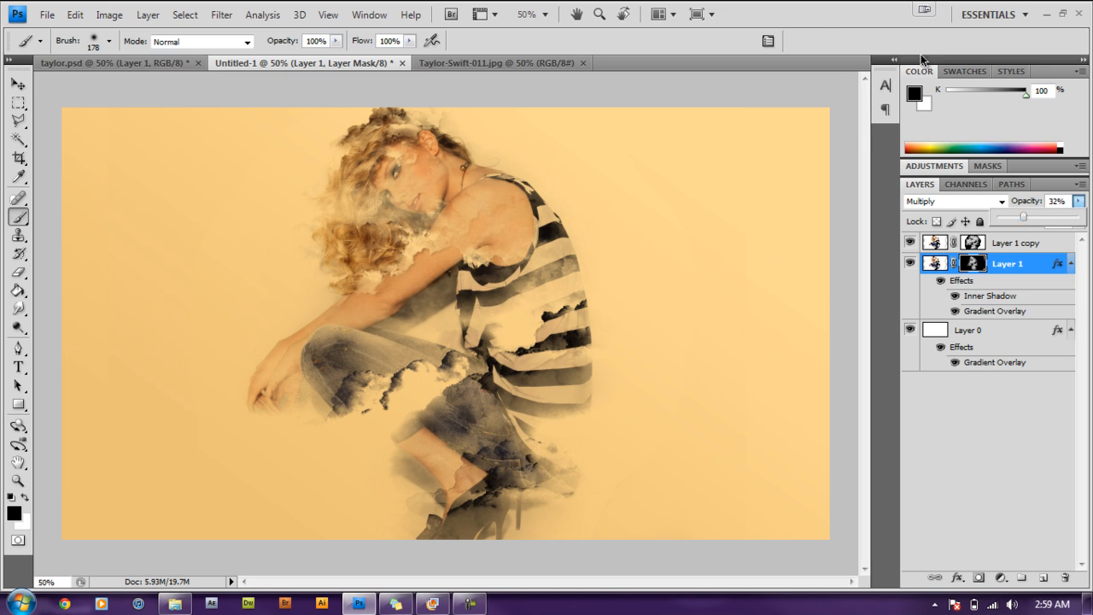
click(832, 23)
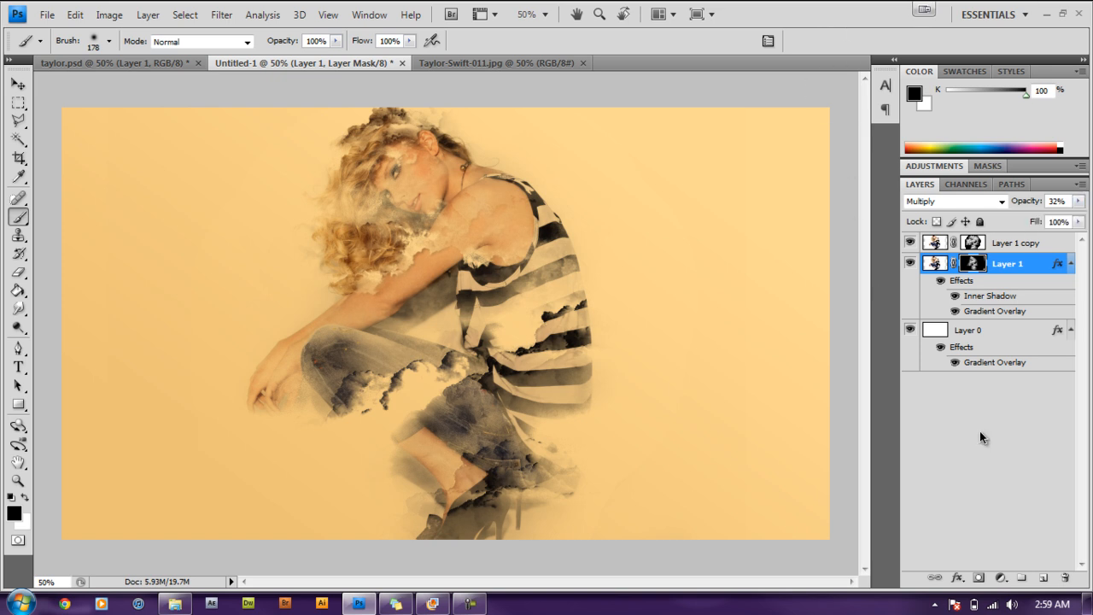
- Select Layer 0 in Untitled-1 and open the space nebula background image from the Taylor Swift folder as its own document
click(987, 339)
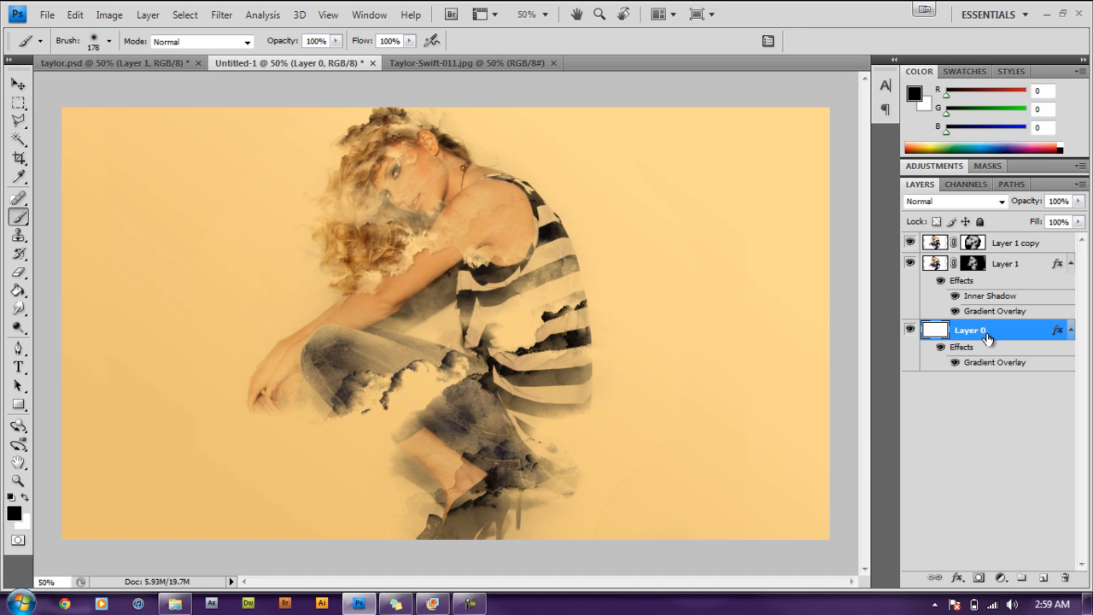
click(175, 604)
click(718, 117)
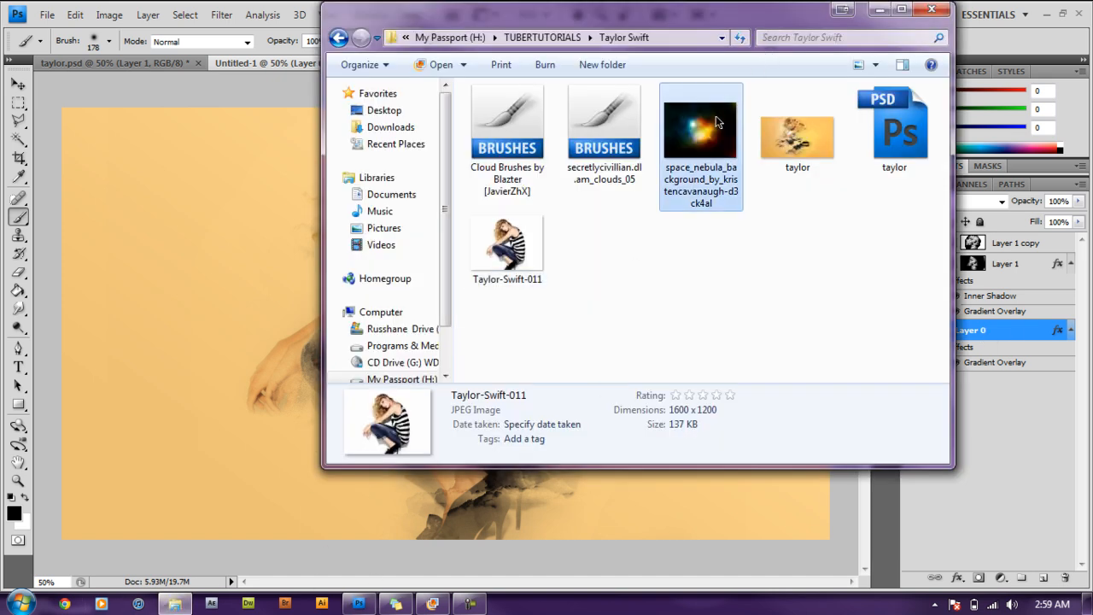
drag(708, 145, 121, 241)
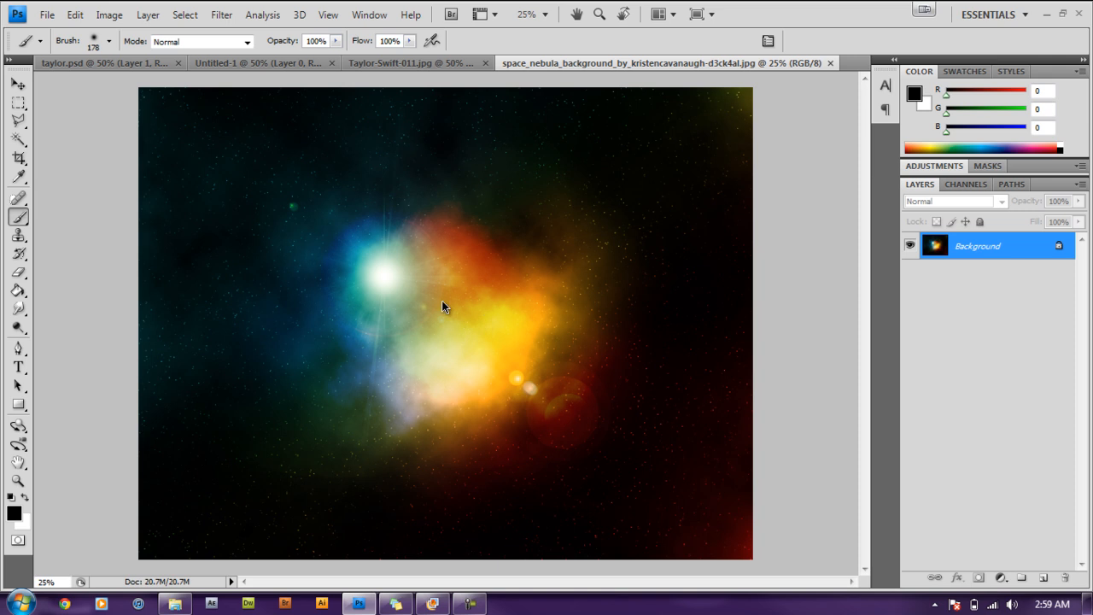
- Bring the nebula image into Untitled-1 directly above Layer 0, placing its bright white star to the upper left of the figure's head
click(18, 84)
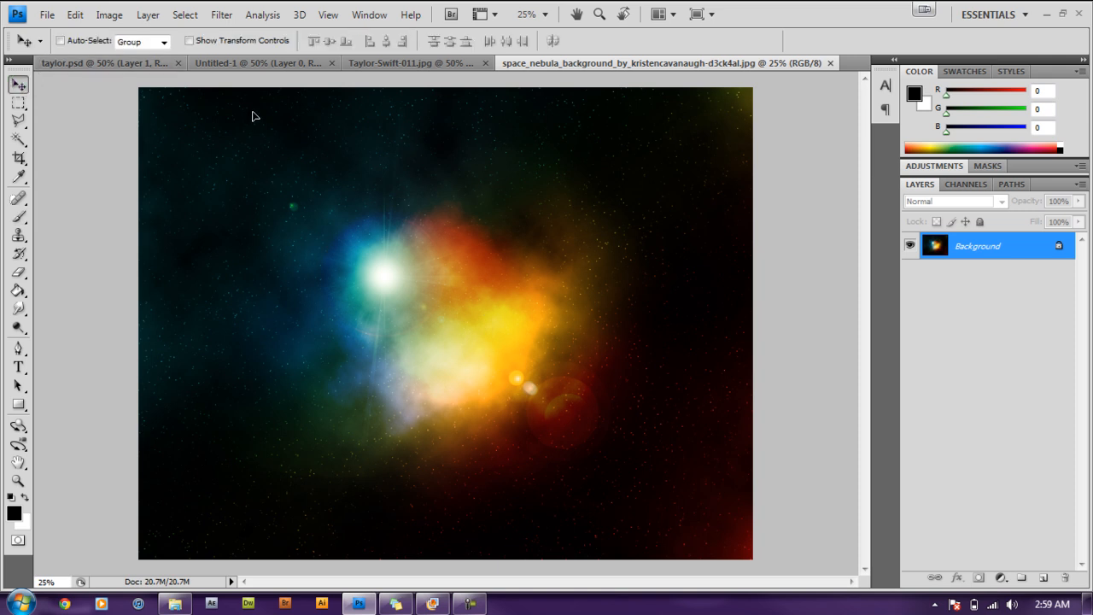
drag(256, 61, 312, 248)
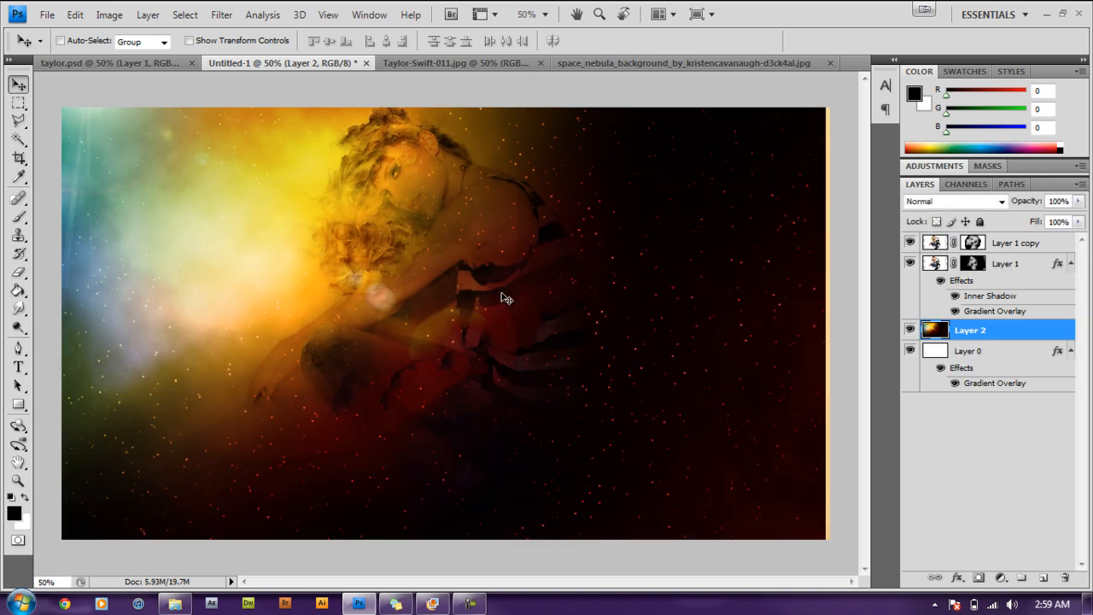
drag(485, 300, 651, 368)
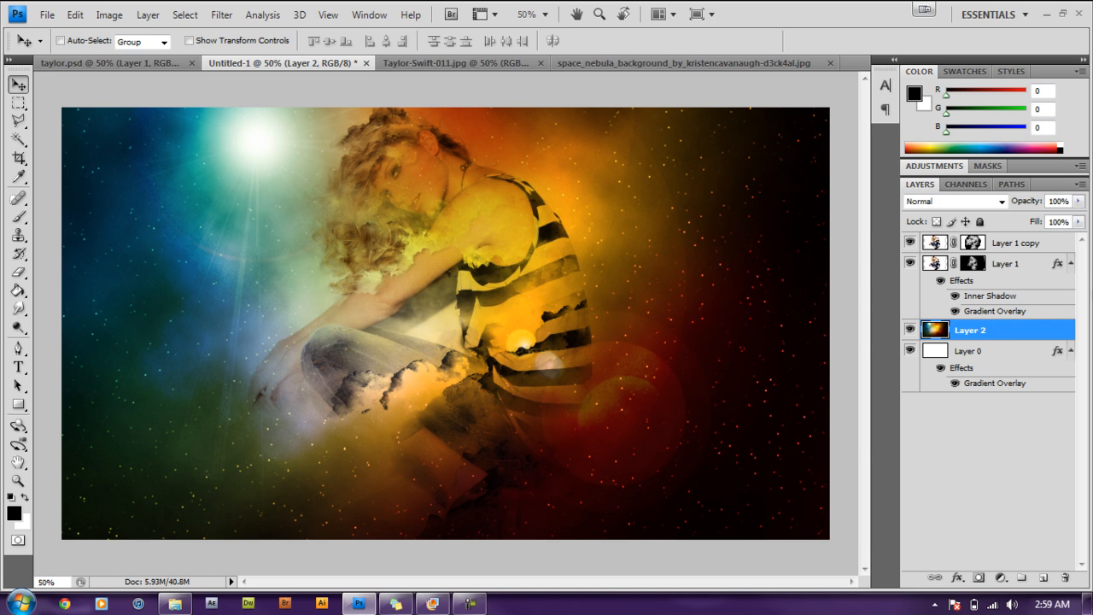
- Set the nebula layer's blend mode to Soft Light and its fill to 70%
click(1001, 201)
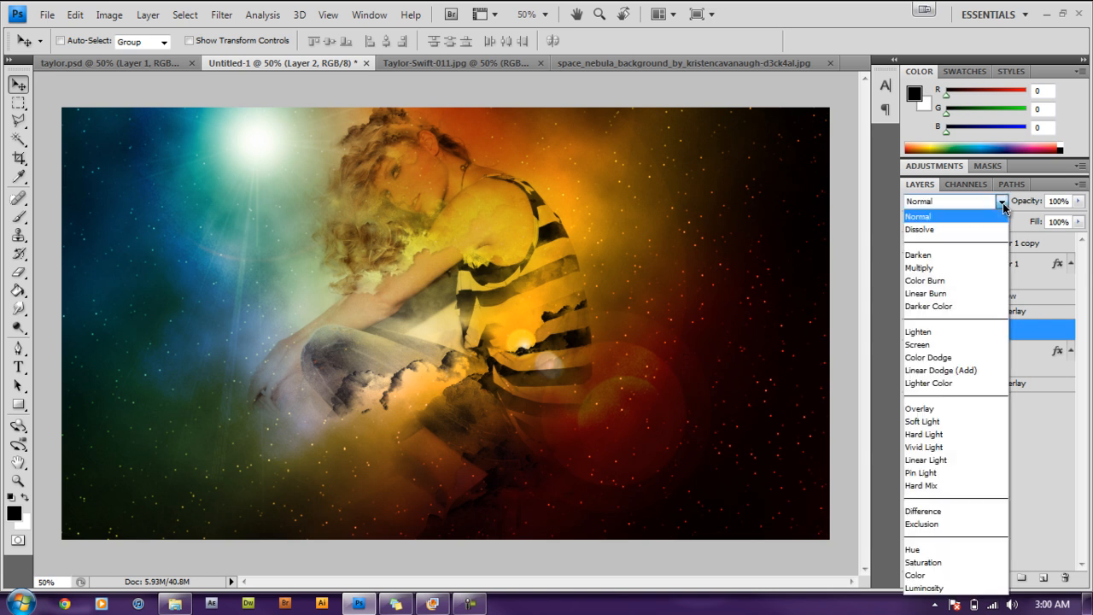
click(924, 420)
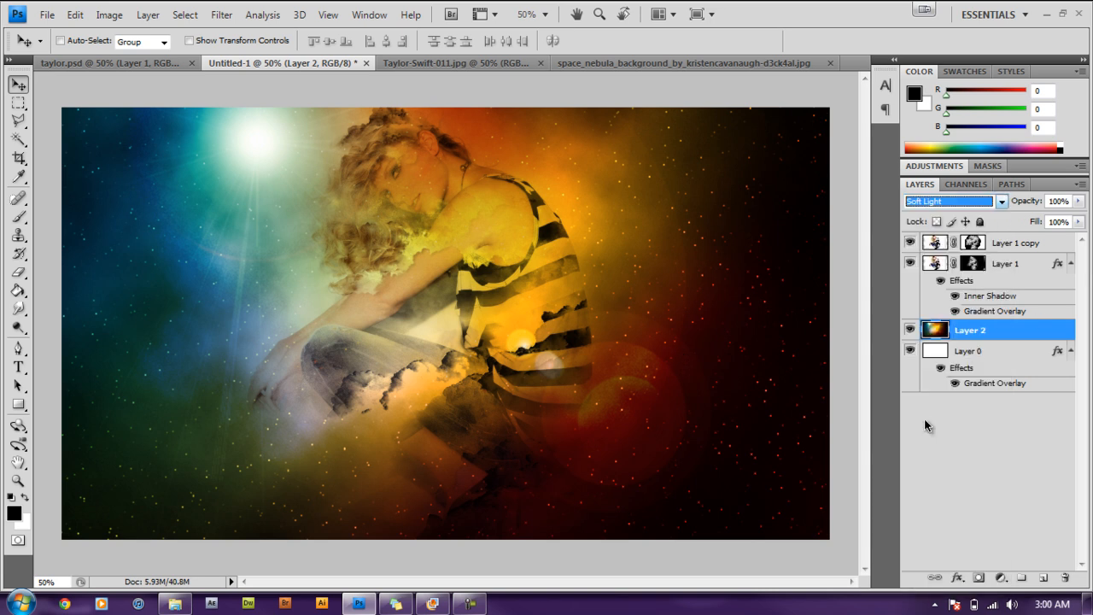
click(1077, 223)
drag(1056, 241, 1052, 242)
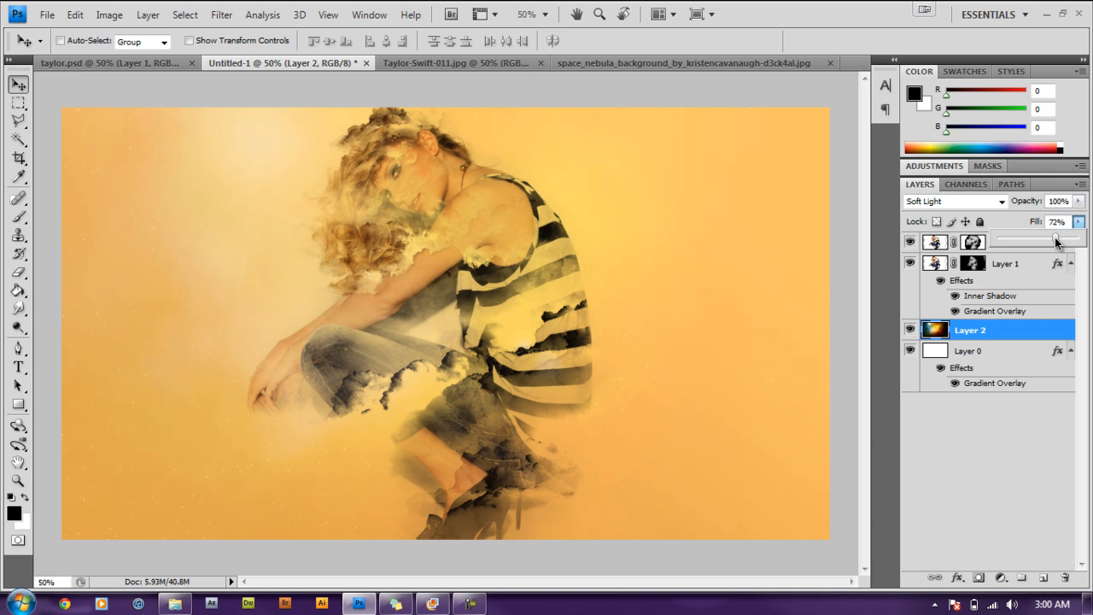
click(834, 6)
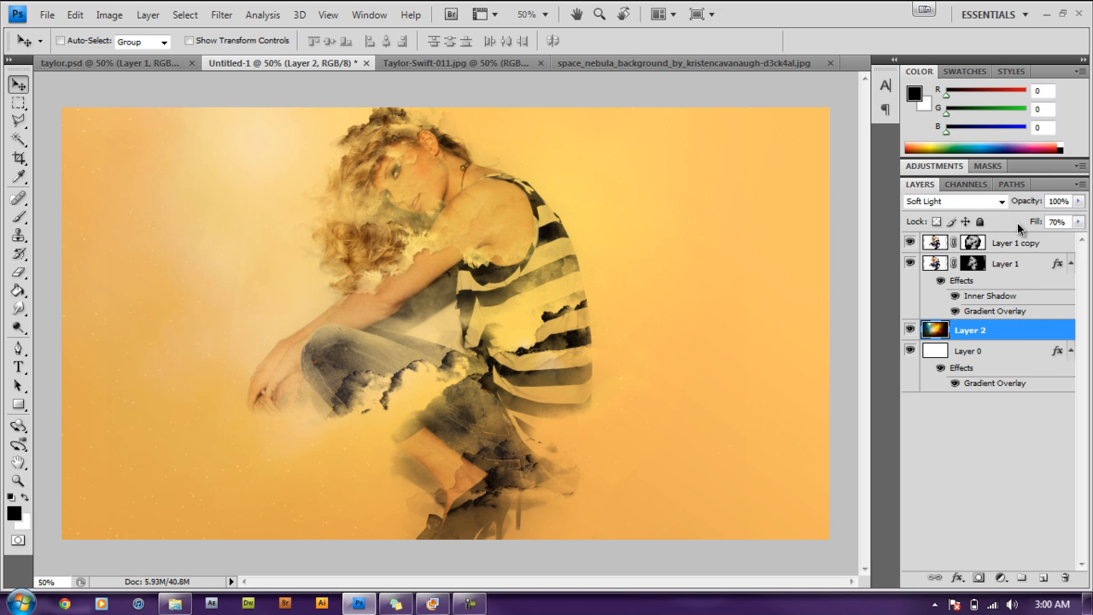
- Create a new layer above Layer 1 copy and fill it with black using the Paint Bucket
click(1017, 248)
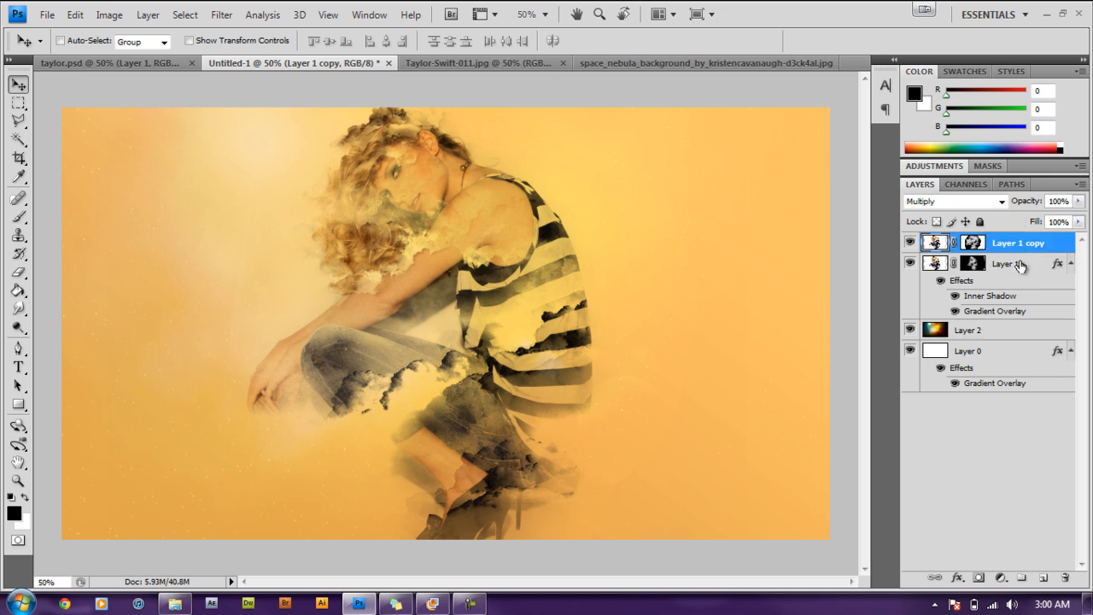
click(1043, 580)
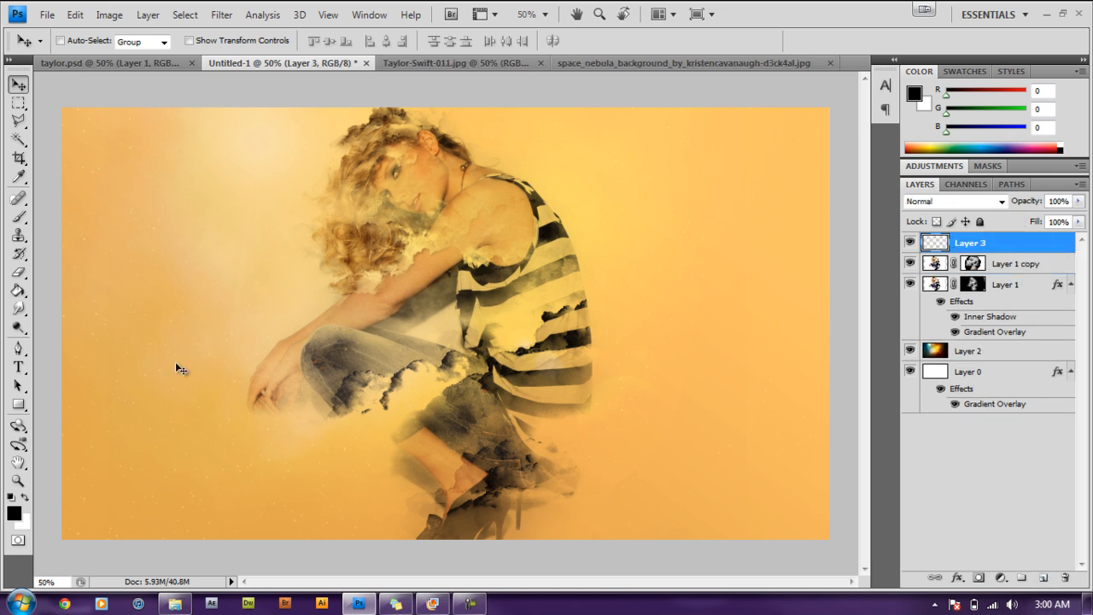
click(18, 291)
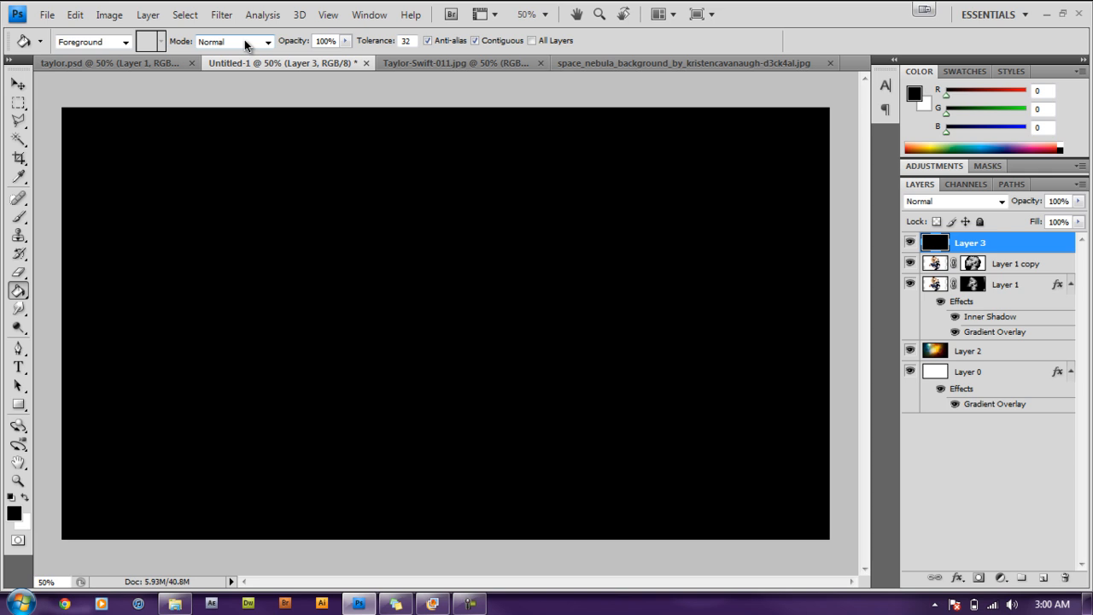
- Render a Lens Flare on the black layer with 100% brightness and the 50-300mm Zoom lens type
click(222, 15)
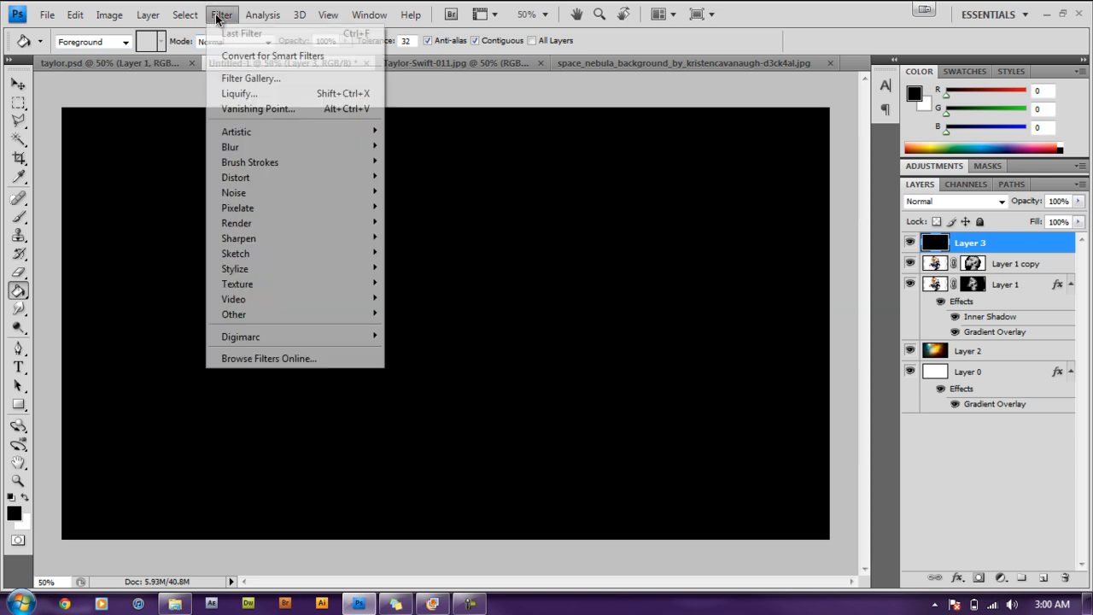
mouse_move(282, 228)
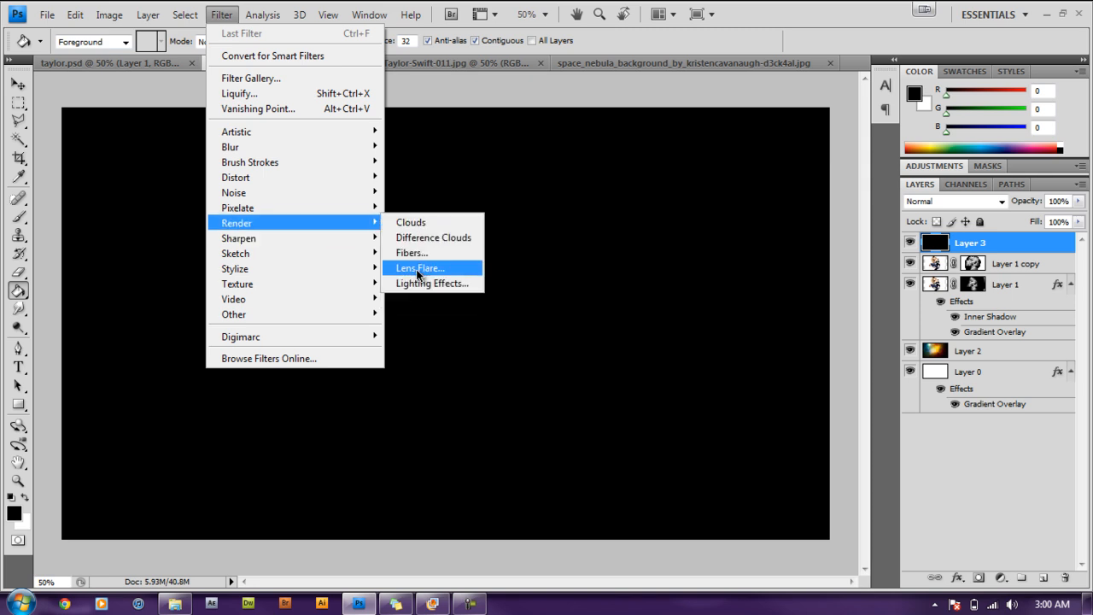
click(419, 270)
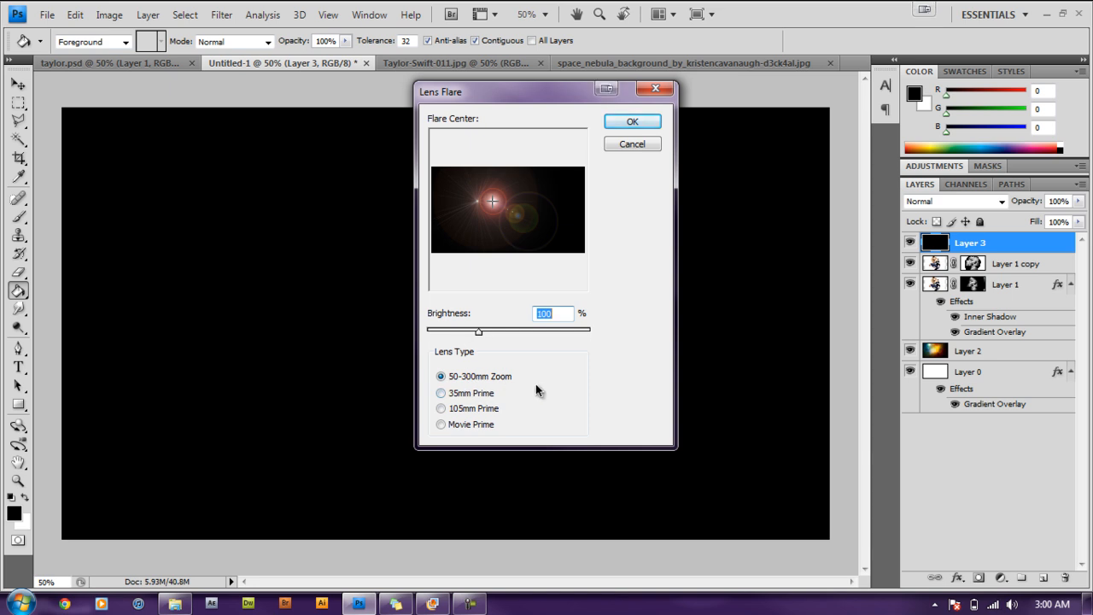
click(634, 127)
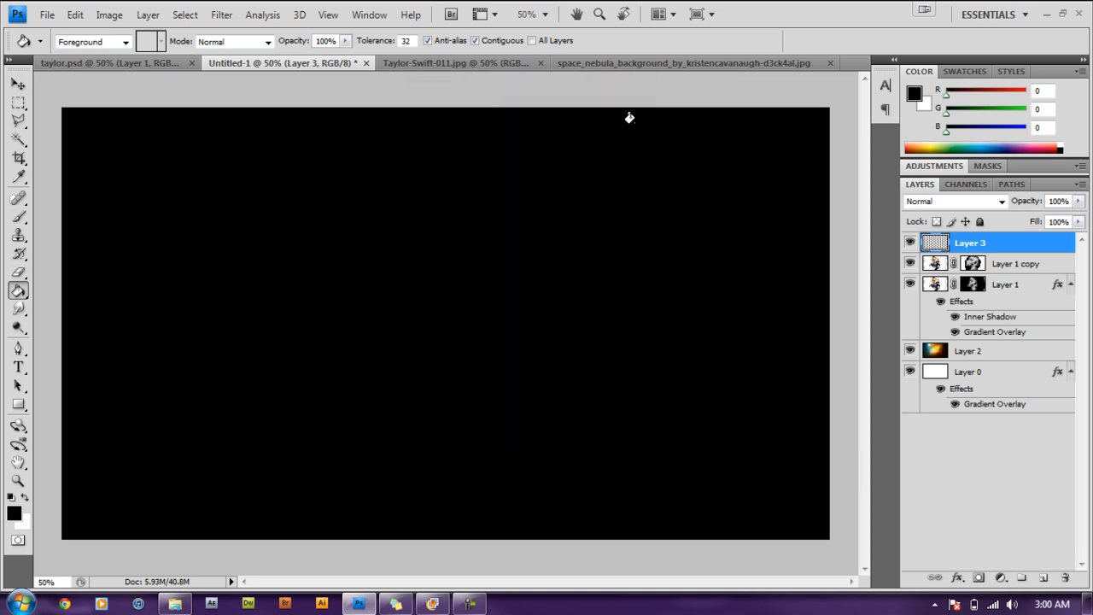
- Set the lens flare layer's blend mode to Screen and move it directly below Layer 1, above the nebula layer
click(1001, 201)
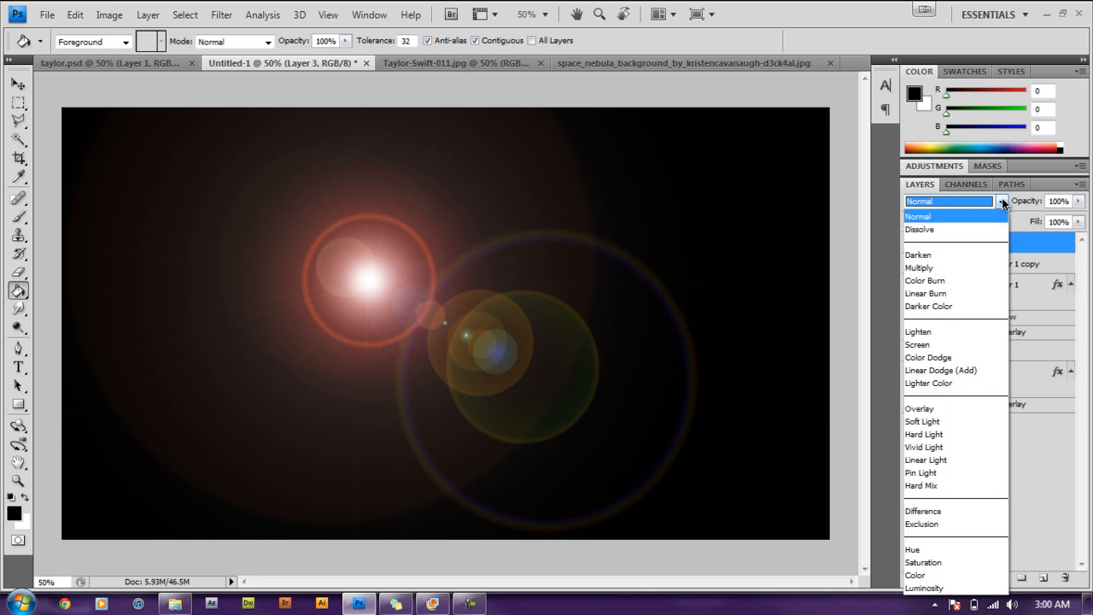
click(930, 344)
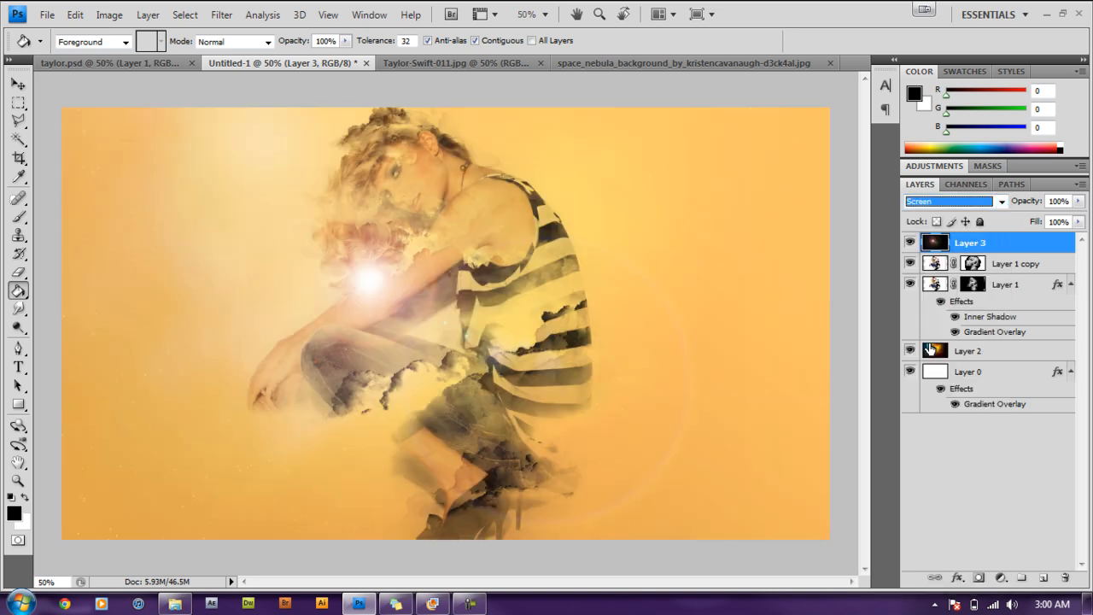
drag(992, 248, 998, 338)
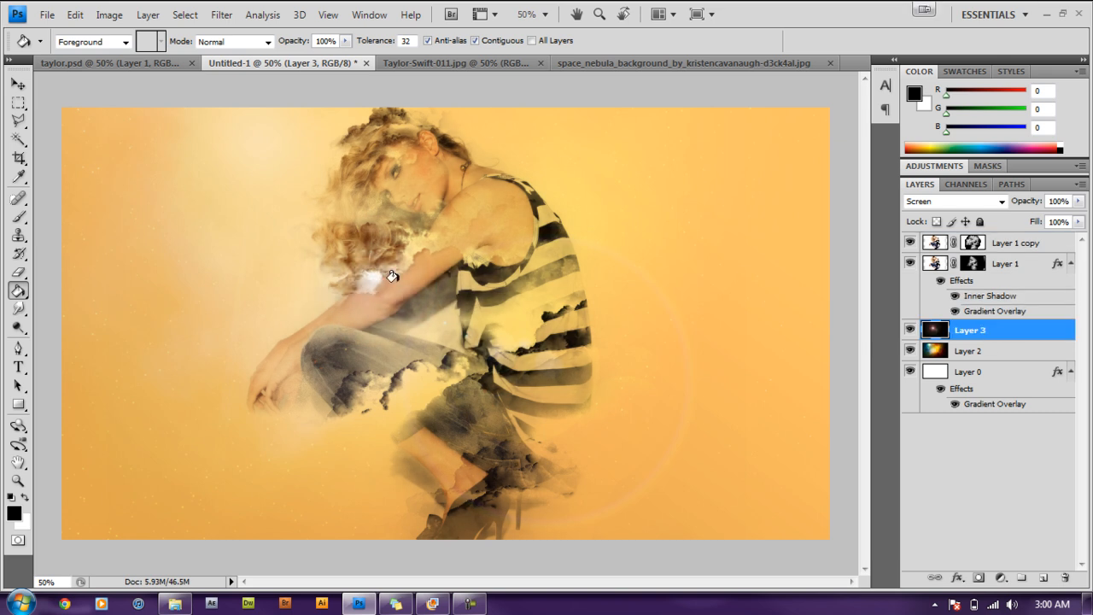
- Reposition the lens flare so its bright center sits behind the hair just above the figure's forearm
click(18, 84)
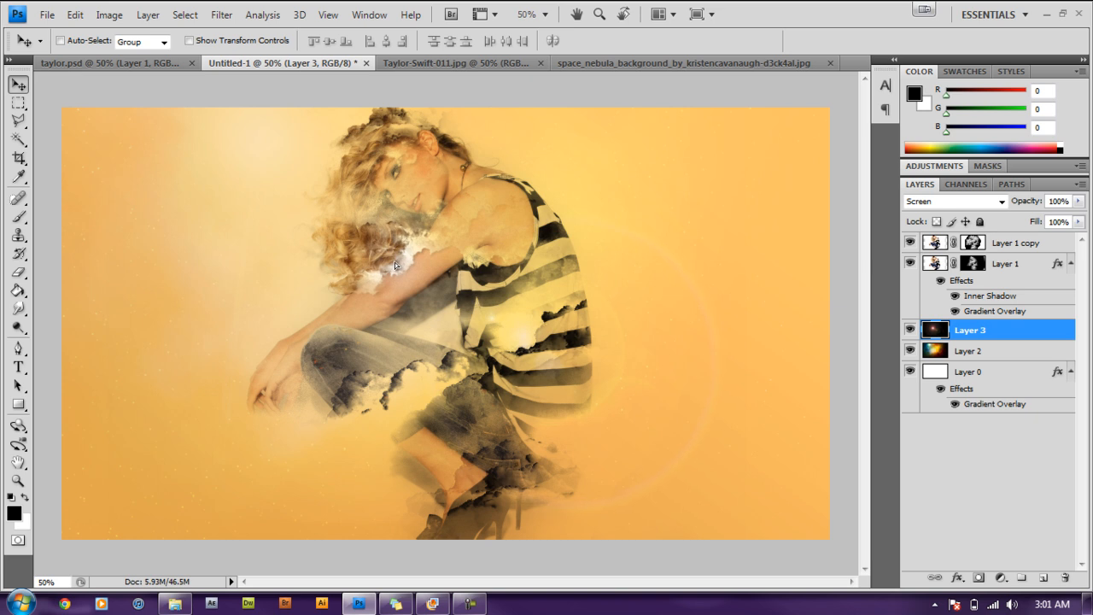
drag(401, 265, 400, 265)
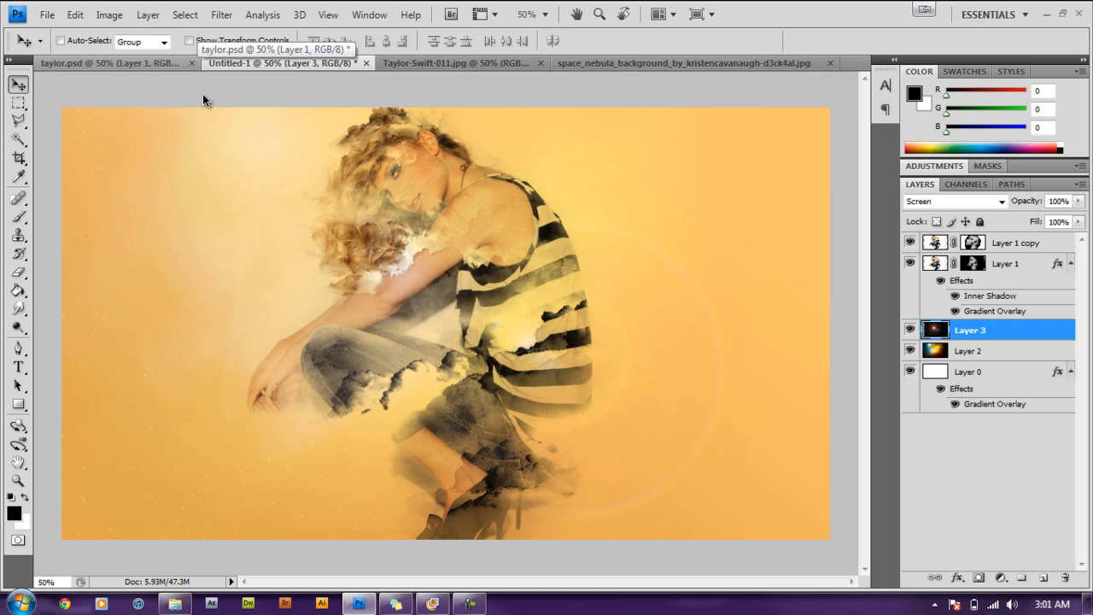
- Compare the Untitled-1 composite with the finished reference image in taylor.psd
click(145, 60)
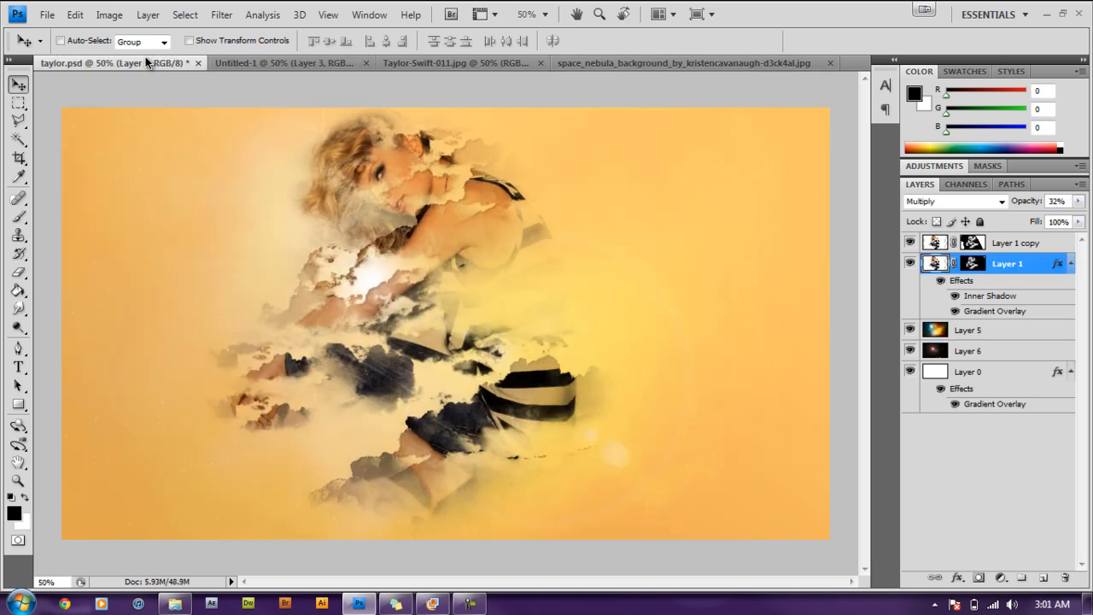
click(324, 60)
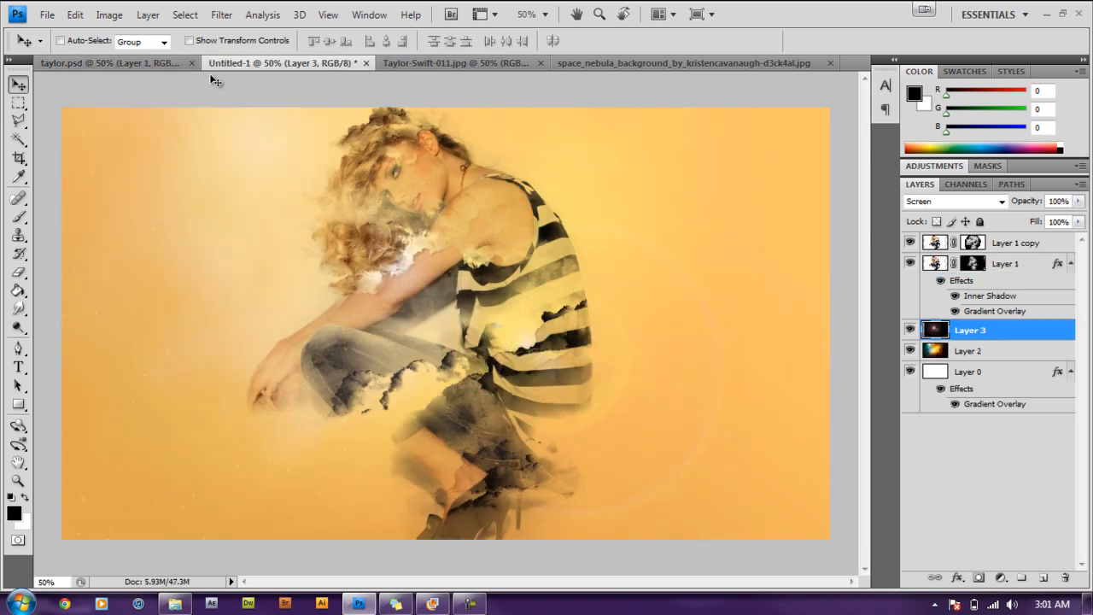
click(133, 62)
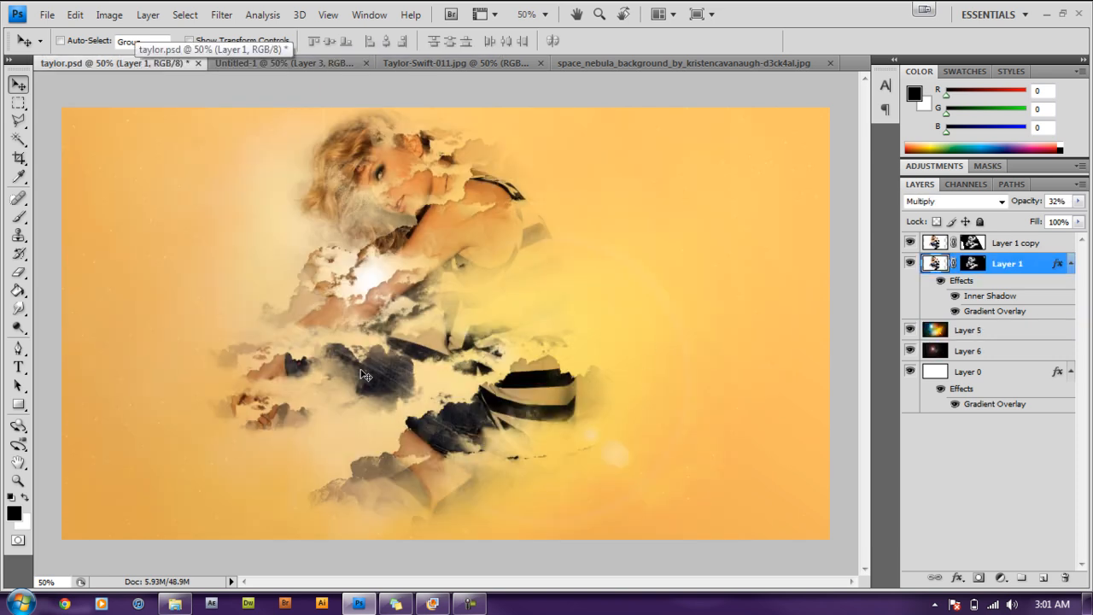
click(301, 65)
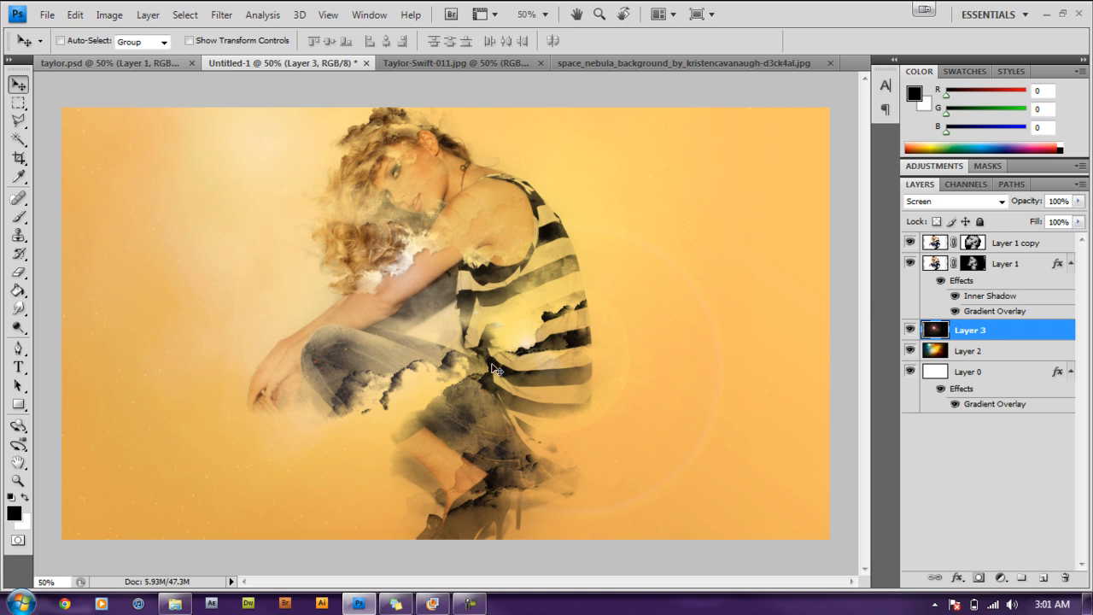
click(124, 63)
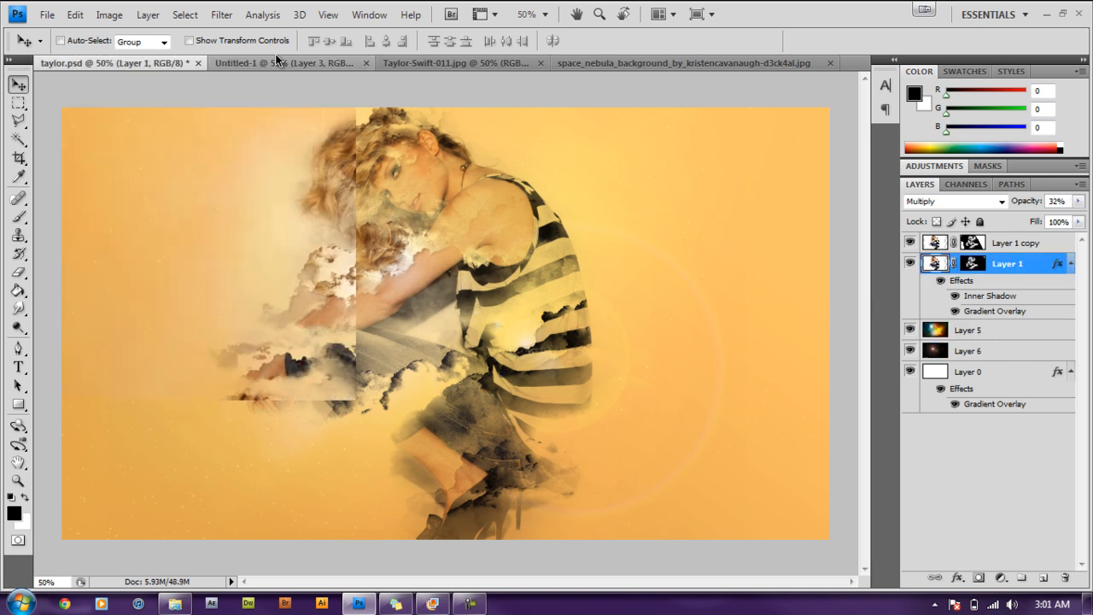
click(275, 59)
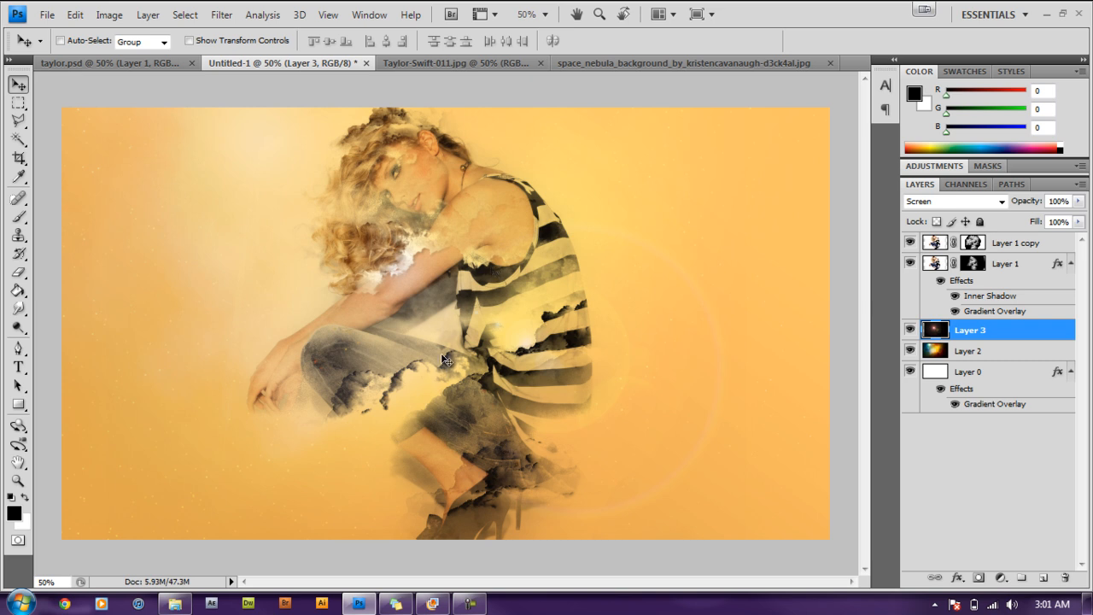
click(47, 15)
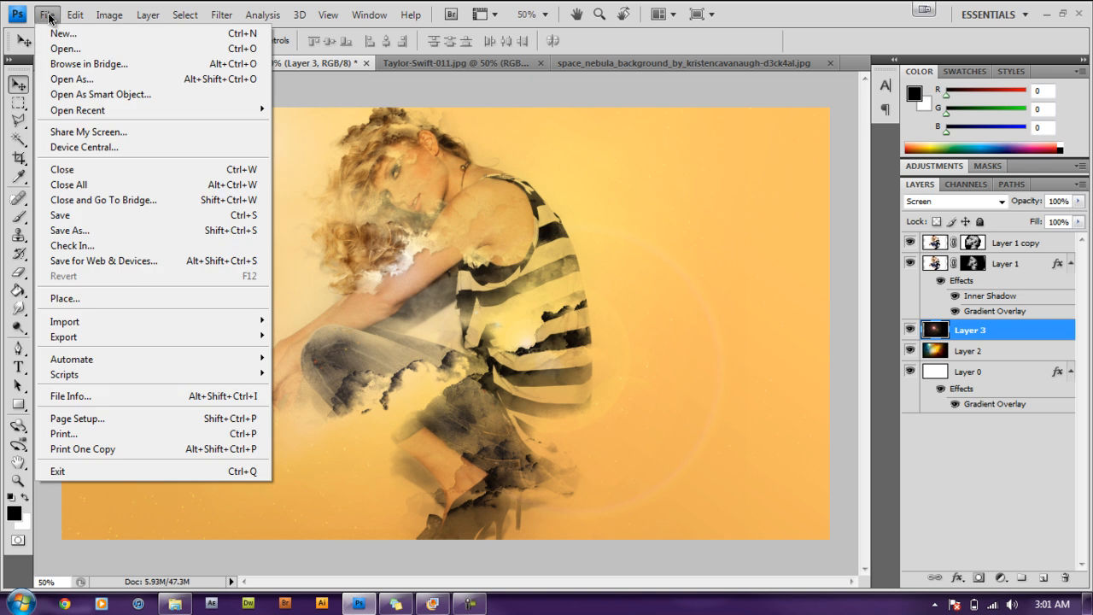
click(91, 231)
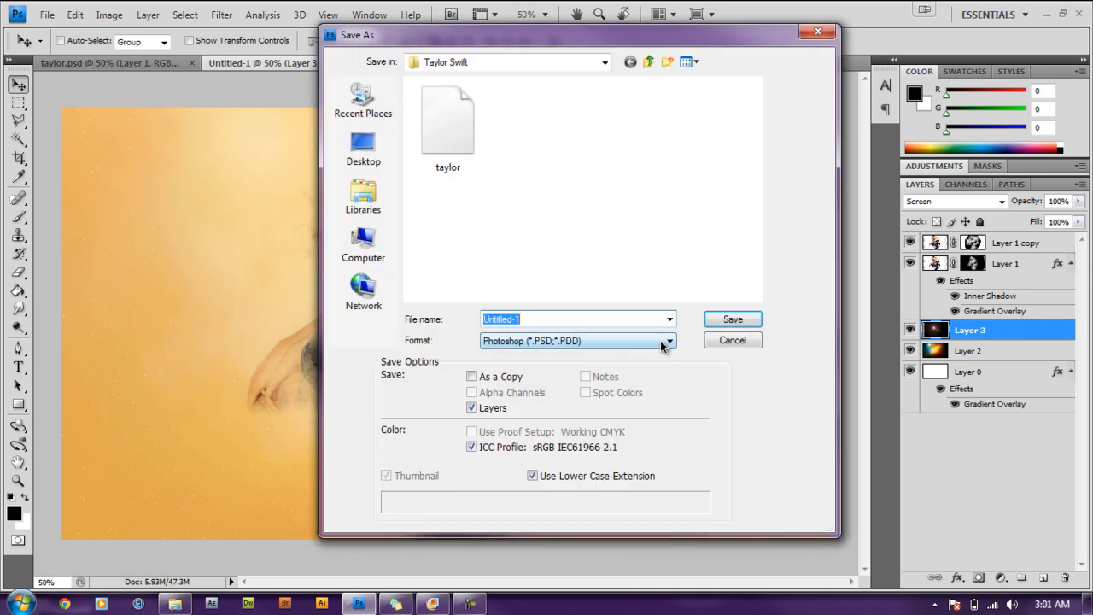
click(664, 342)
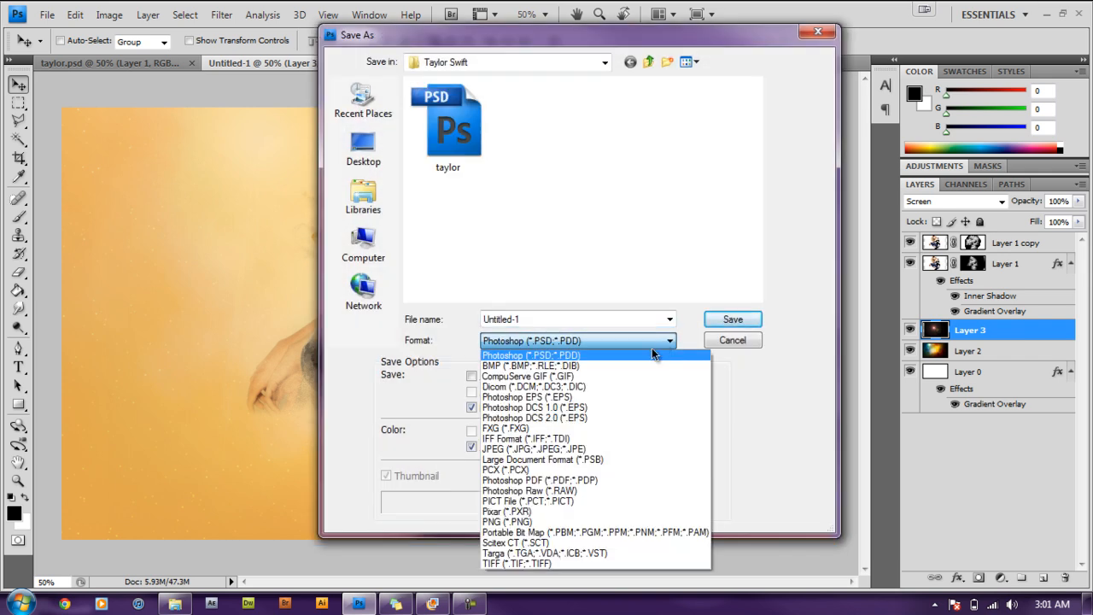
click(563, 448)
click(735, 318)
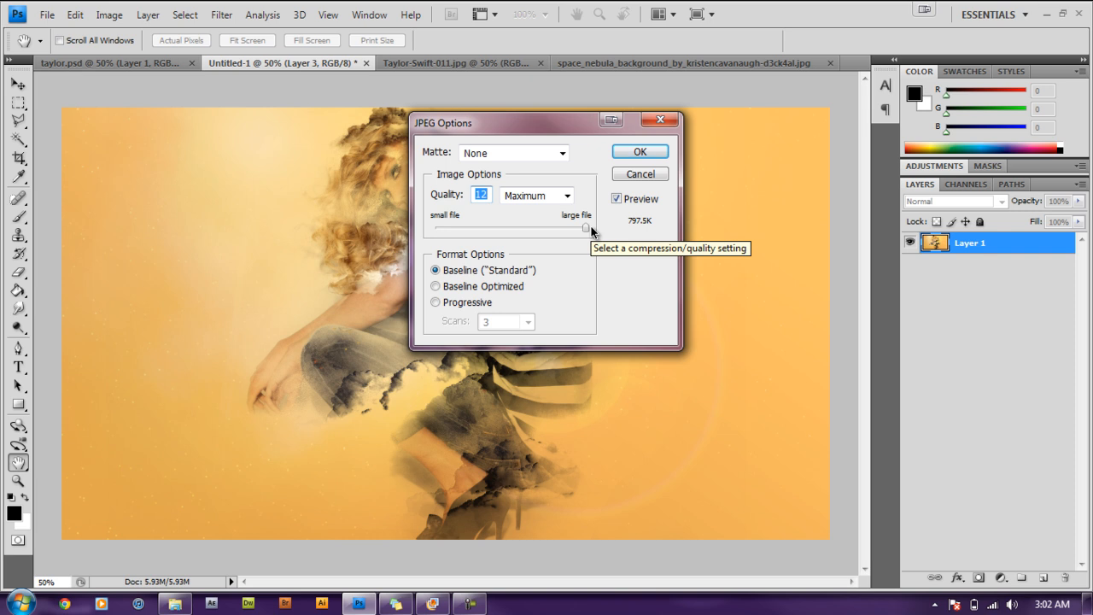
click(657, 173)
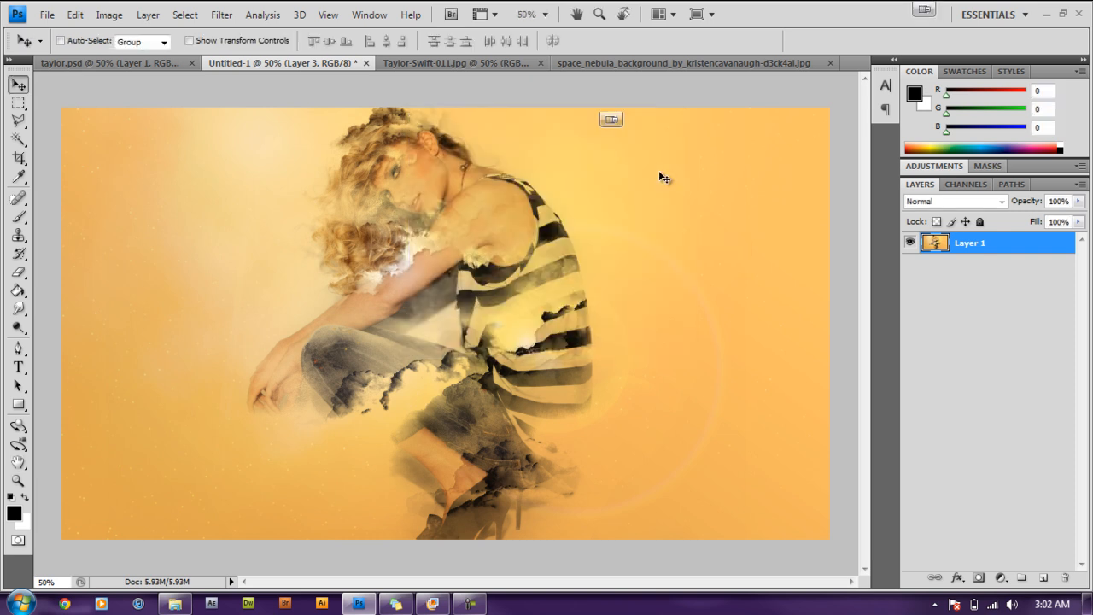
- Review the Save for Web settings with the PNG-24 preset, comparing the original and optimized previews of the composite
click(47, 16)
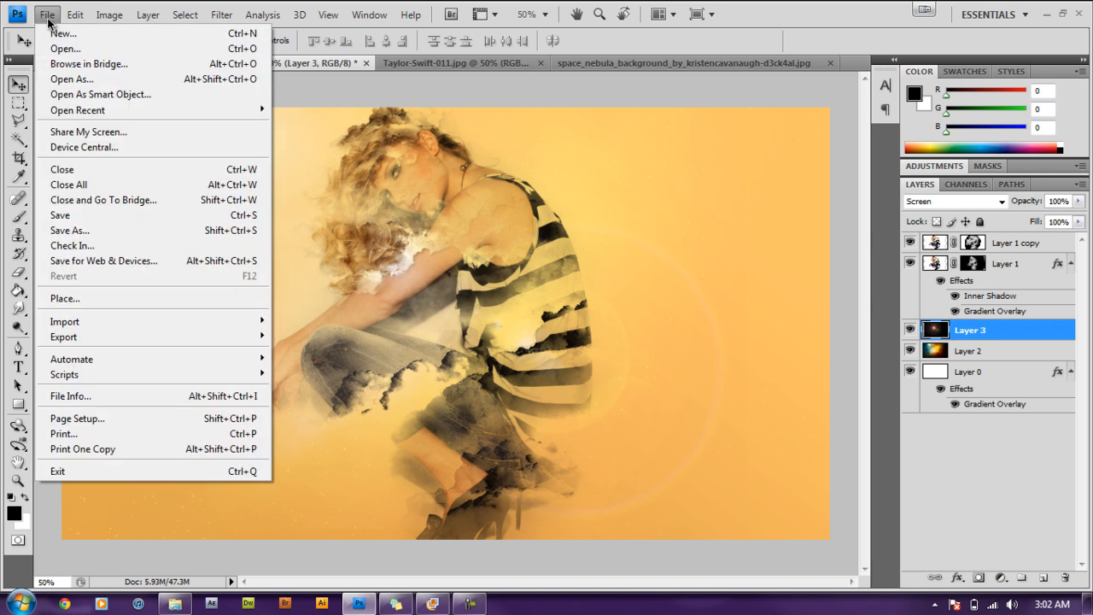
click(116, 261)
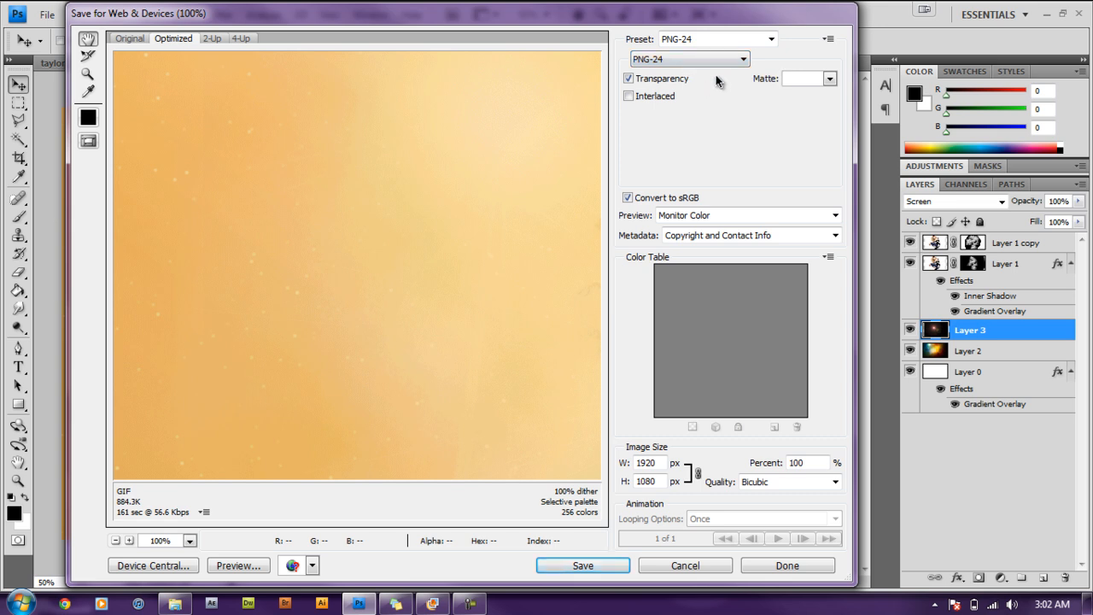
double_click(770, 40)
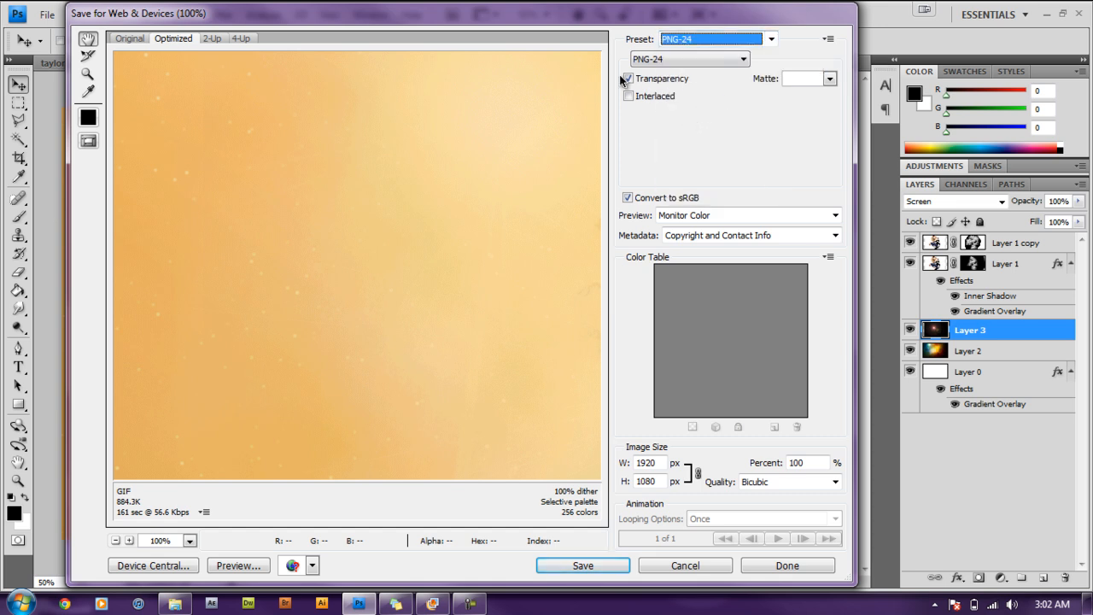
click(132, 38)
click(182, 38)
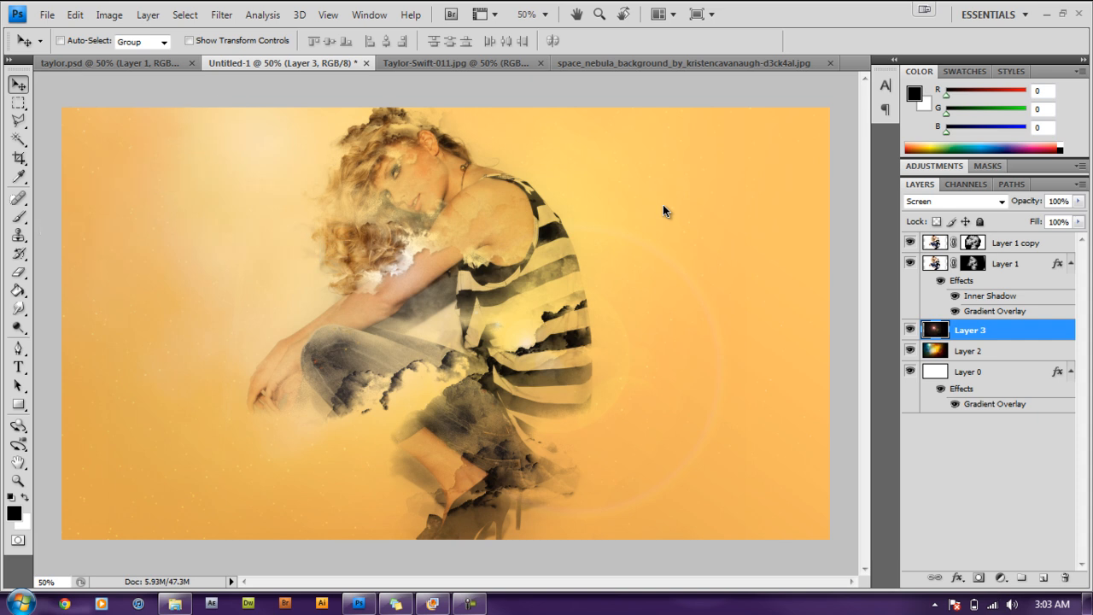
- Minimize the image editor and the Taylor Swift folder window to show the desktop
click(1047, 15)
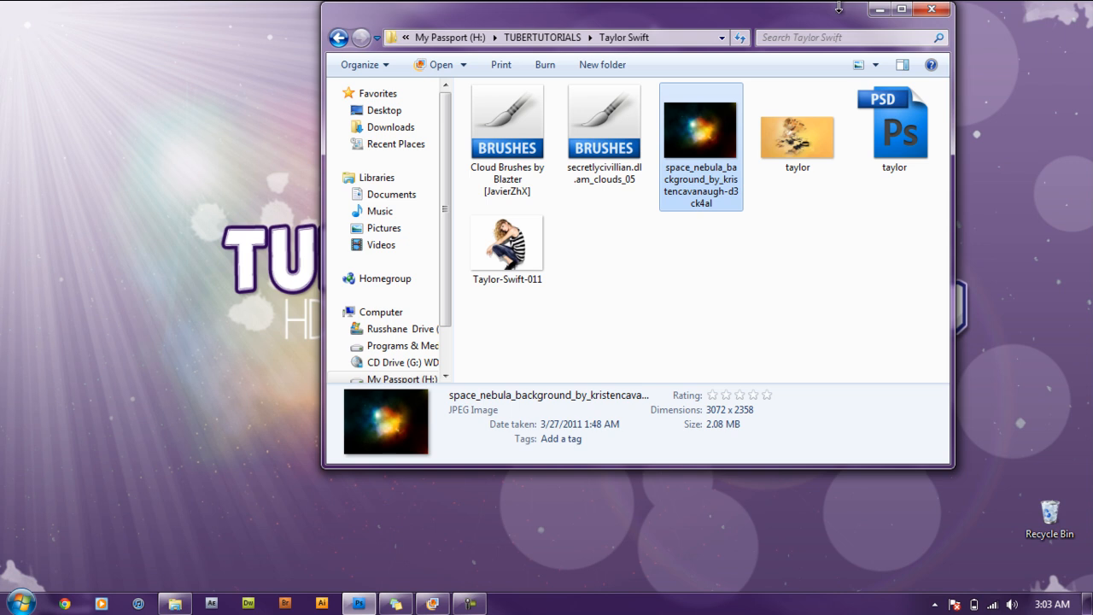
click(877, 10)
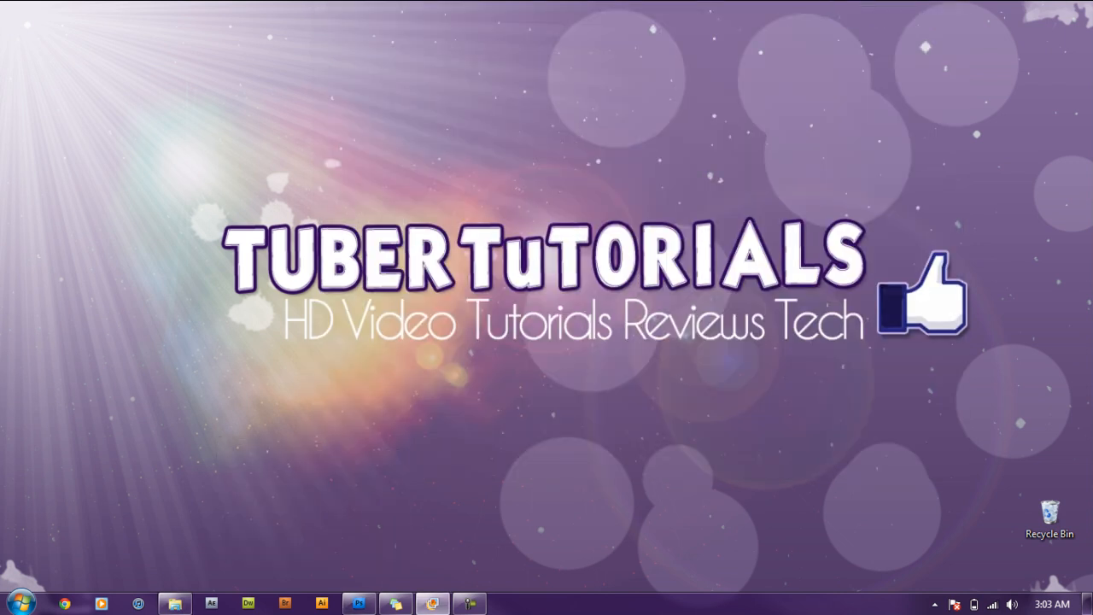